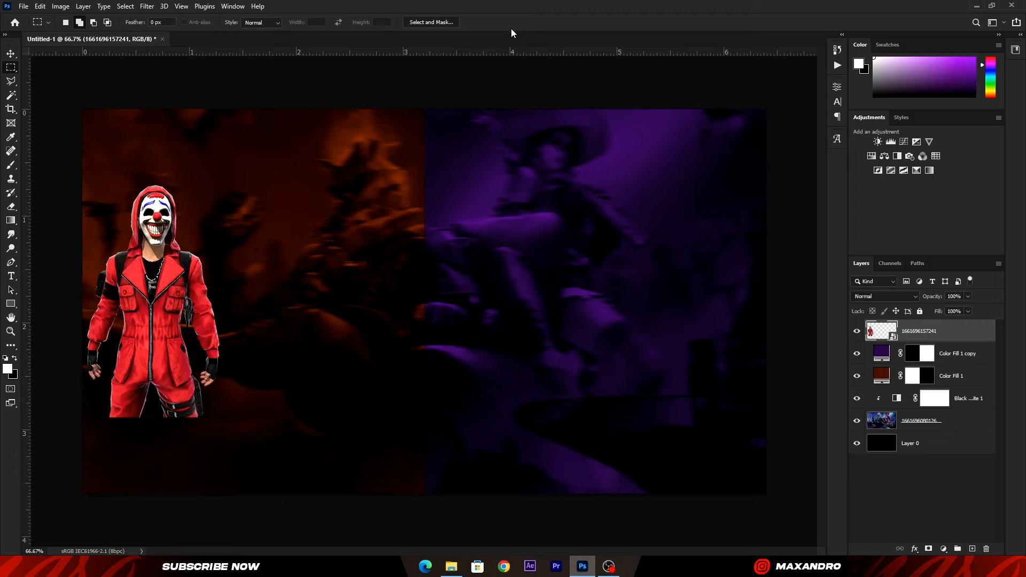
Rasterize the red clown layer and place a duplicate of it just beside the original, overlapping its shoulder.
right_click(947, 331)
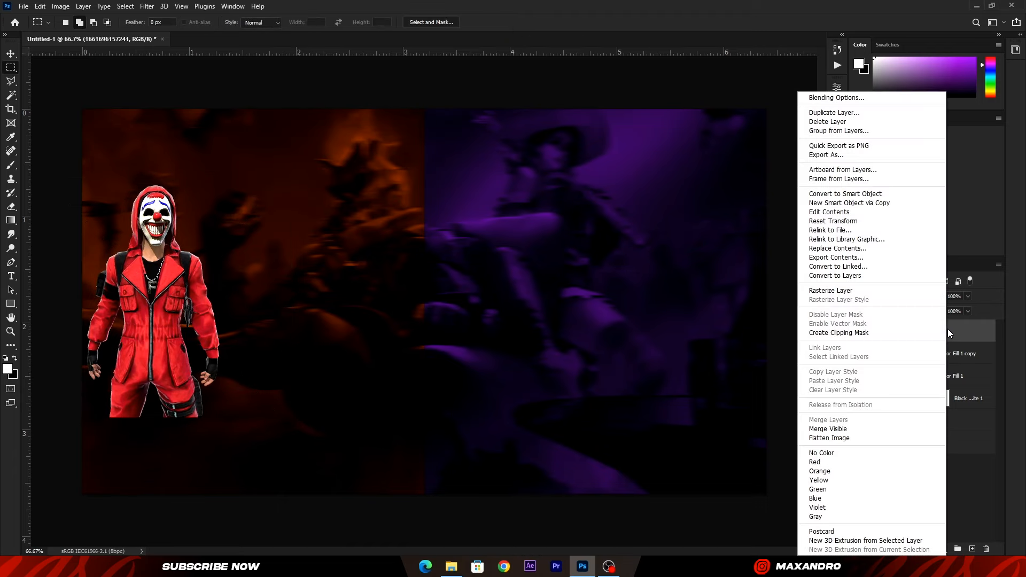
left_click(852, 290)
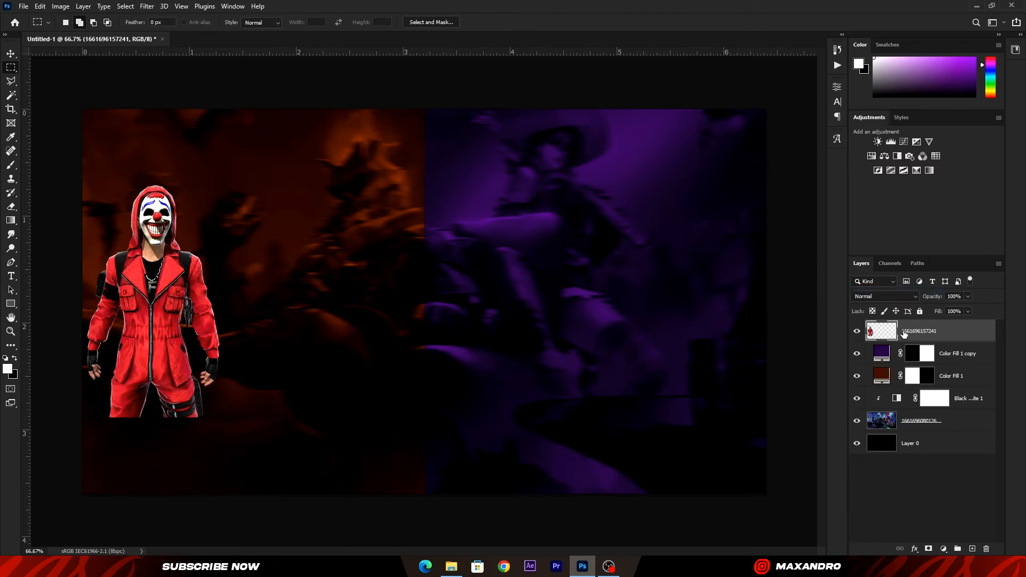
key("ctrl+j")
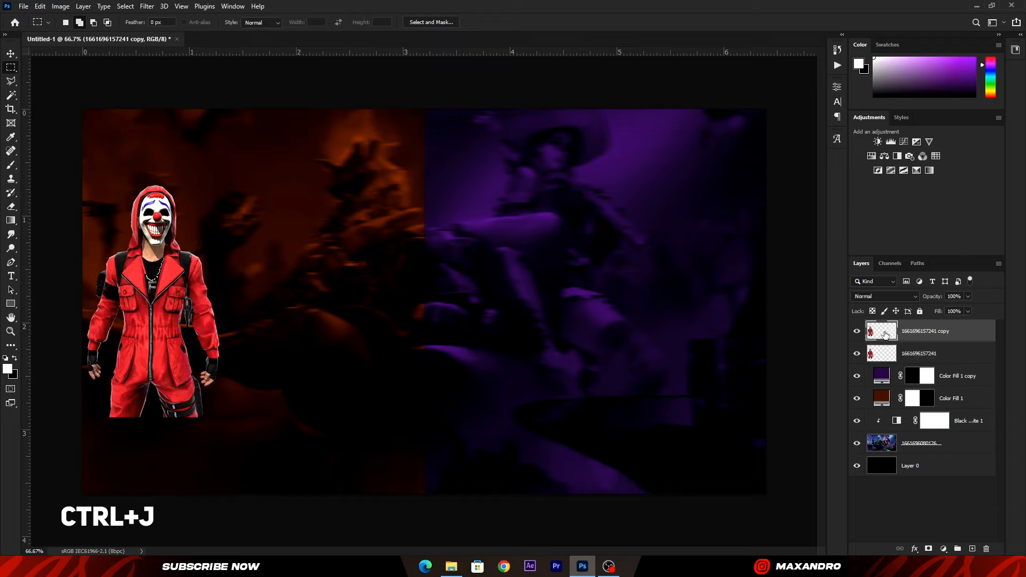
key("ctrl+t")
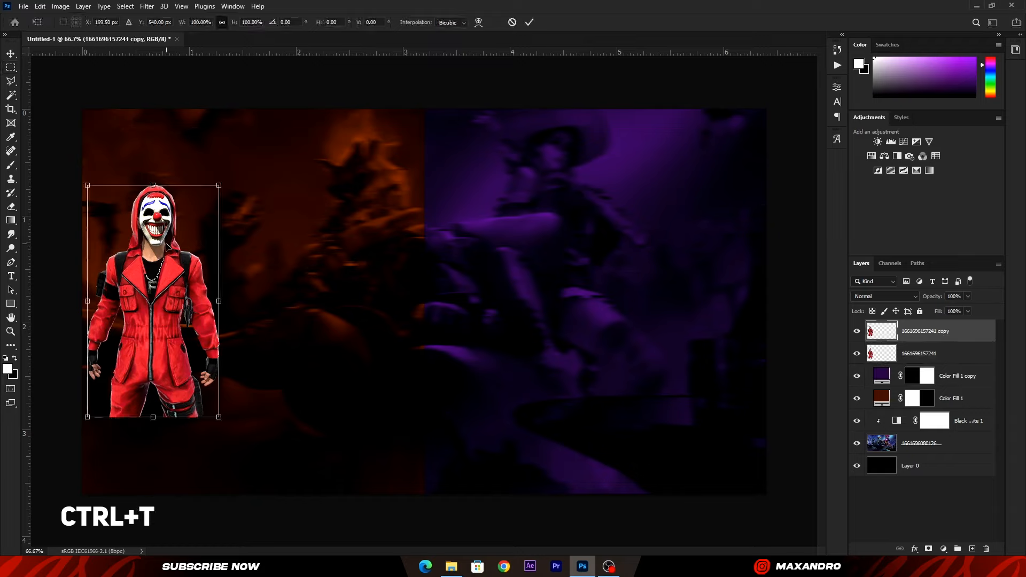
left_click_drag(172, 247, 218, 247)
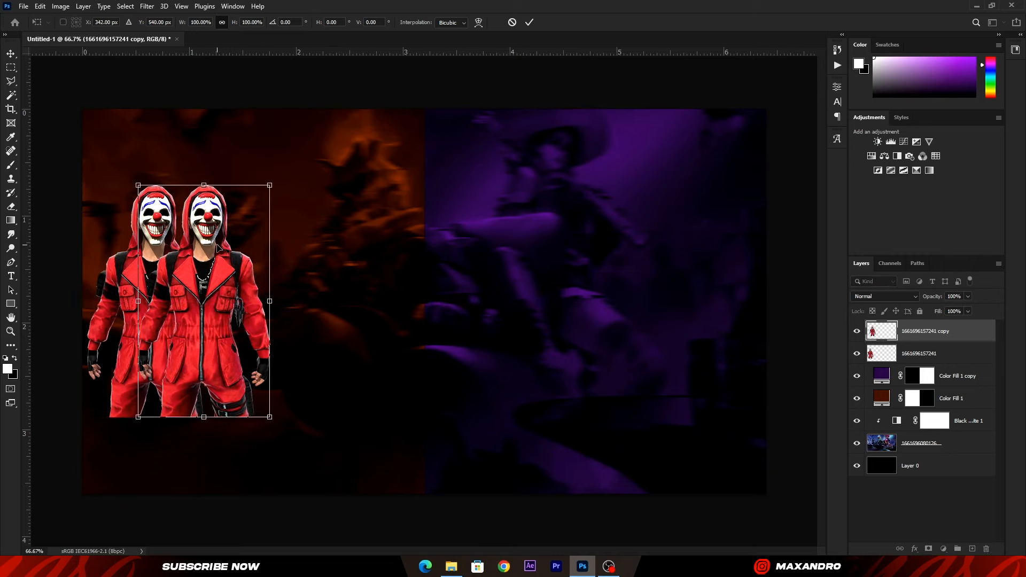
left_click(529, 22)
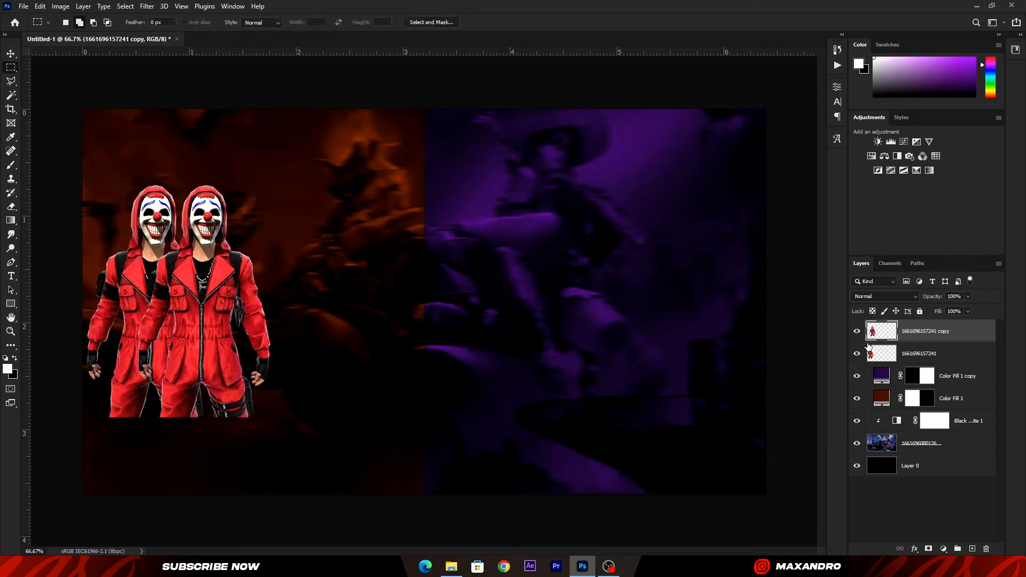
Flip the duplicated red clown horizontally.
key("ctrl+t")
right_click(244, 256)
left_click(269, 435)
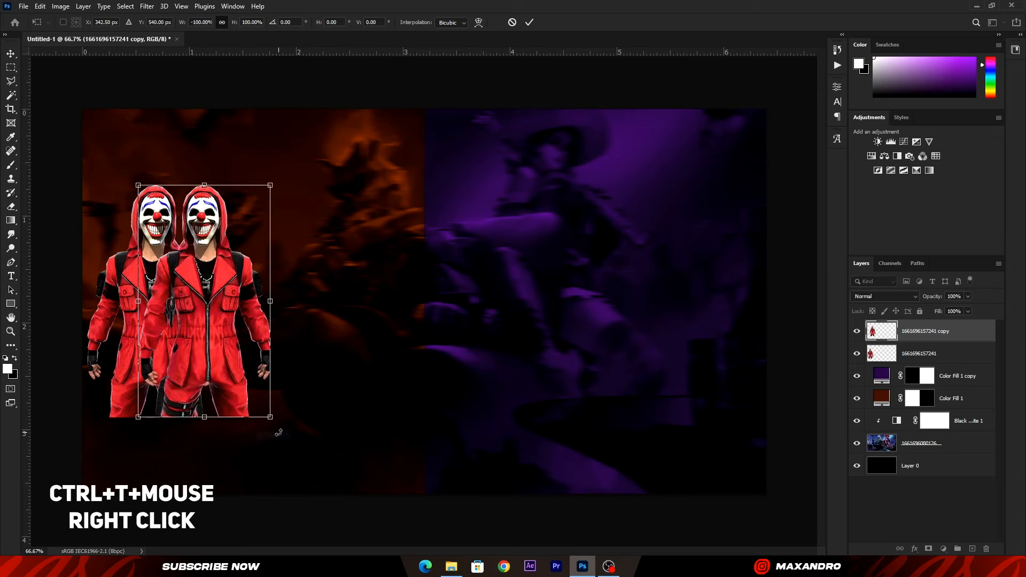
left_click(529, 22)
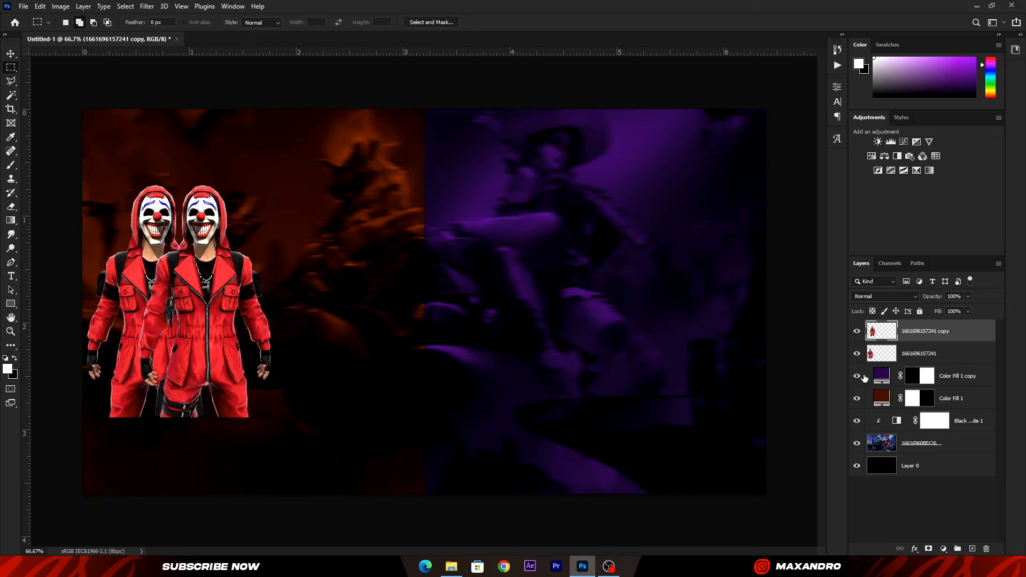
Flip the original red clown horizontally and shift it slightly outward to the canvas's edge.
left_click(885, 357)
key("ctrl+t")
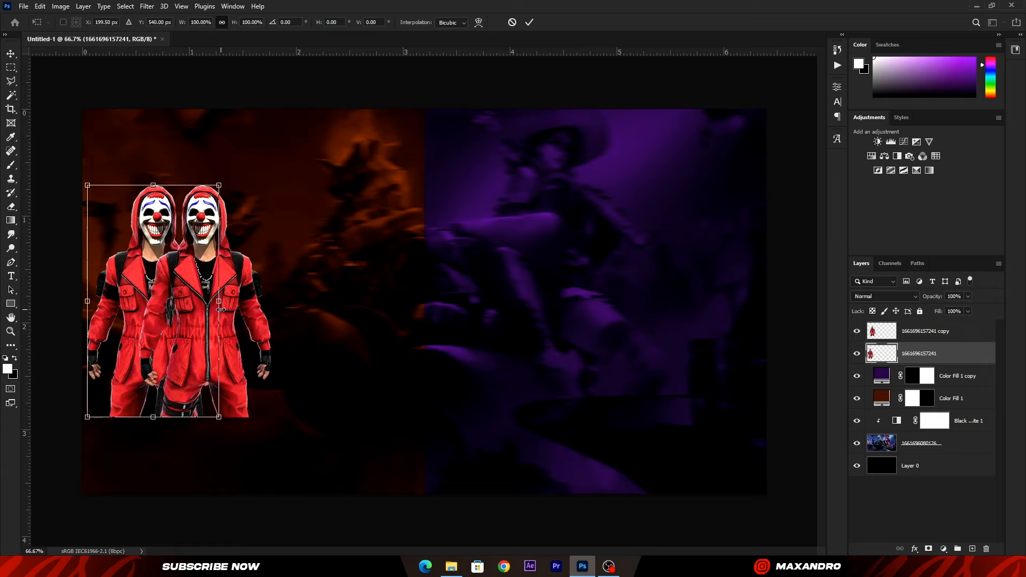
right_click(186, 315)
left_click(241, 495)
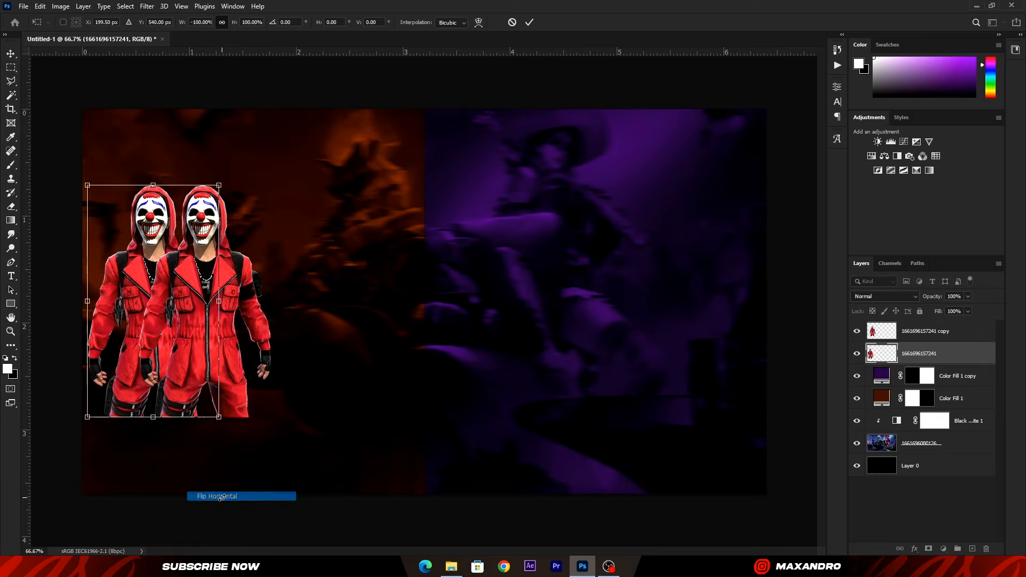
left_click_drag(180, 312, 177, 309)
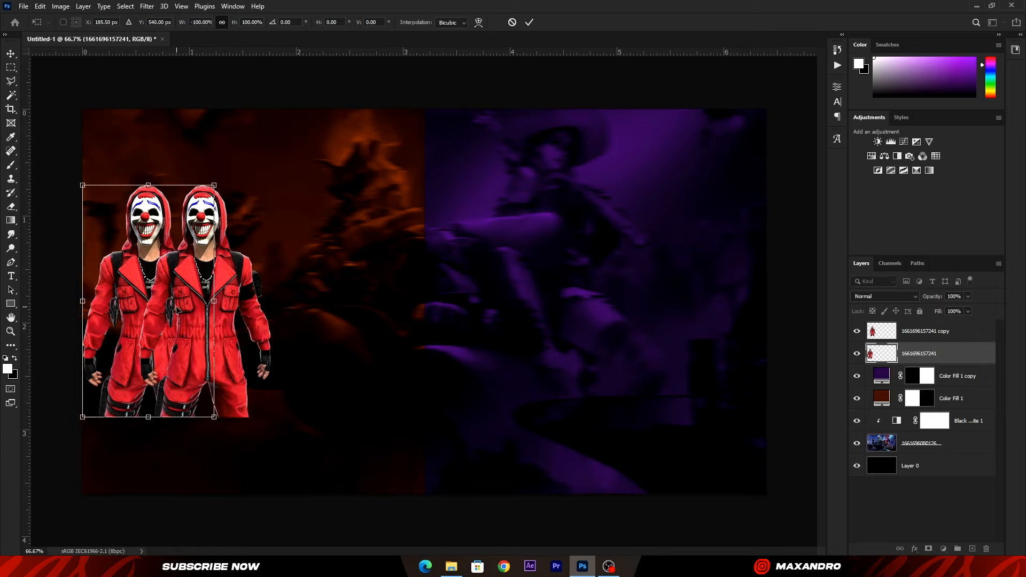
left_click(529, 21)
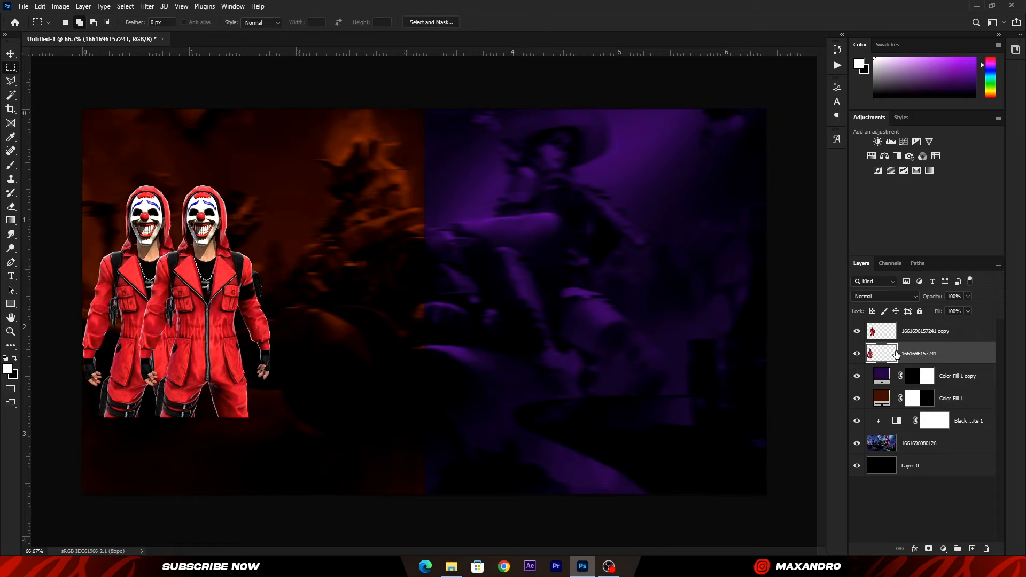
Duplicate the original red clown, place the copy as the third figure in the row, and flip it horizontally.
key("ctrl+j")
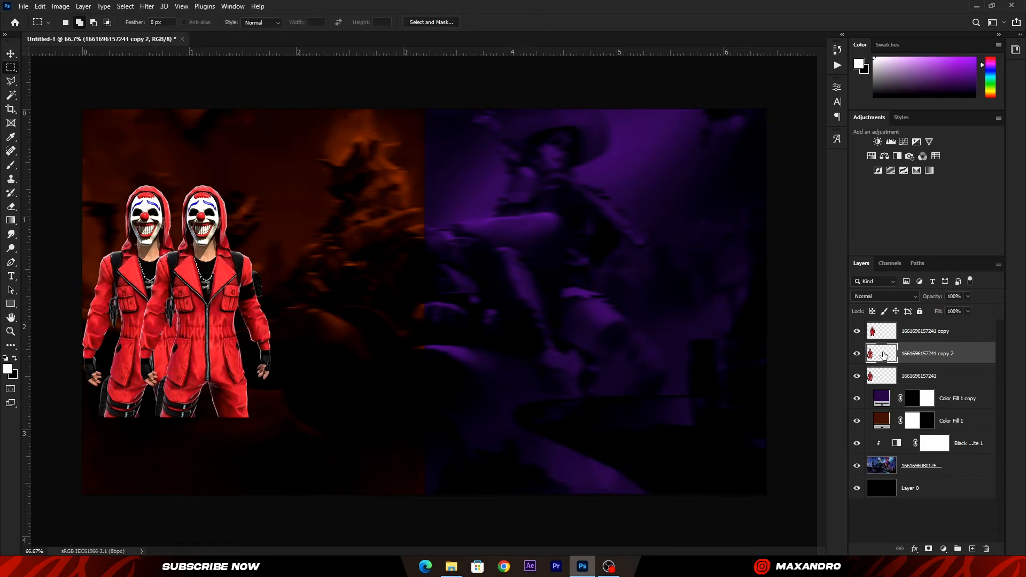
key("ctrl+t")
left_click_drag(156, 275, 266, 273)
right_click(266, 273)
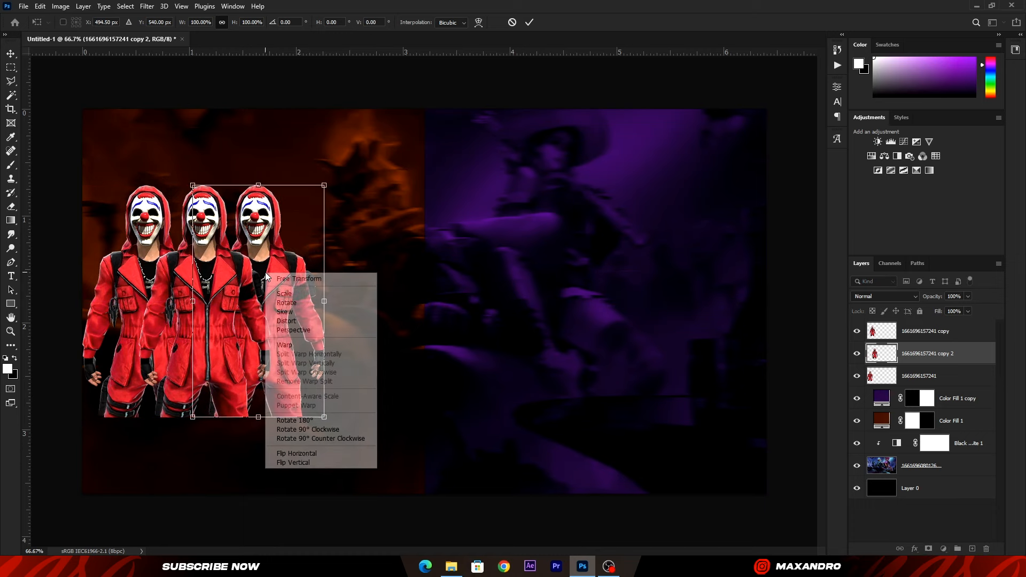
left_click(291, 453)
key("Right")
key("Right")
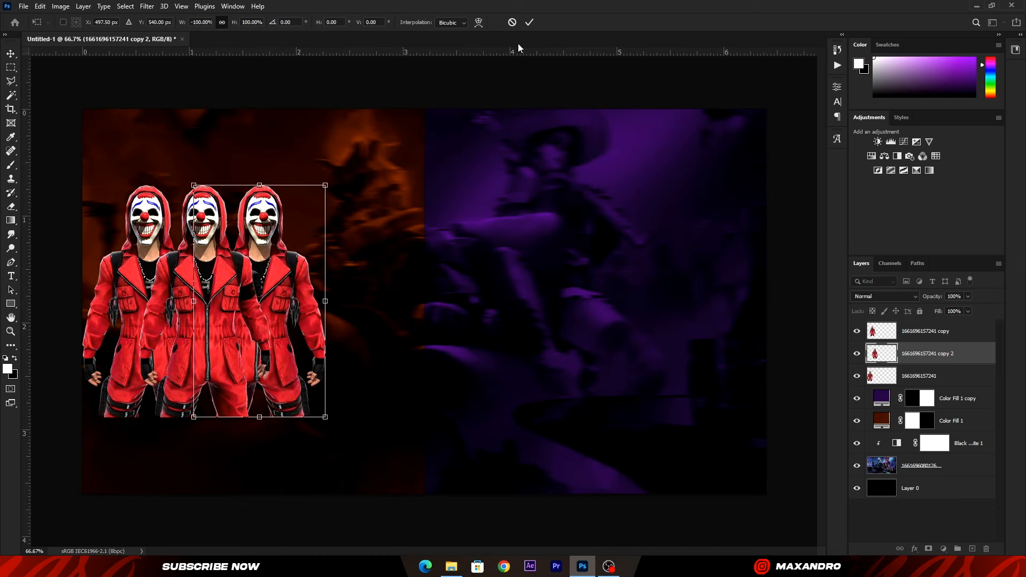
left_click(527, 24)
Duplicate the third red clown and place the copy as the fourth figure in the row.
left_click(883, 374)
left_click(886, 354)
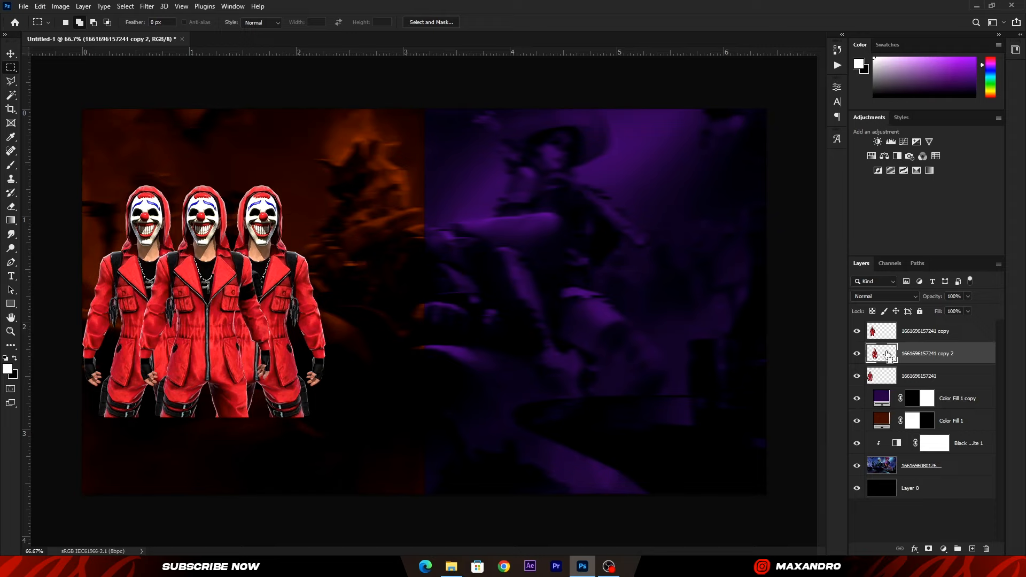
key("ctrl+j")
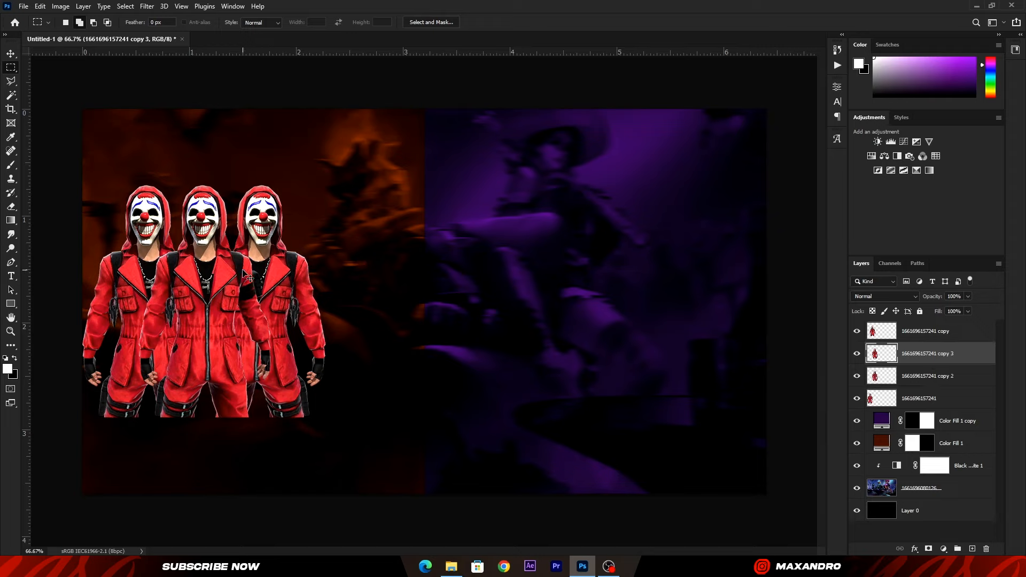
key("ctrl+t")
left_click_drag(247, 276, 308, 287)
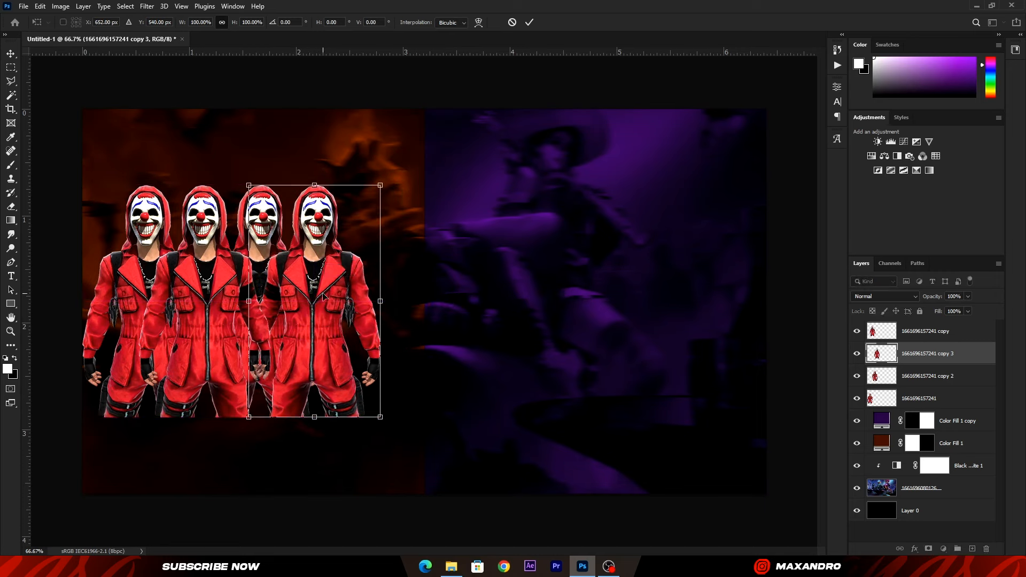
left_click(529, 22)
Reorder the fourth red clown's layer beneath the third's and merge all four red clown layers into one.
left_click_drag(875, 357, 878, 392)
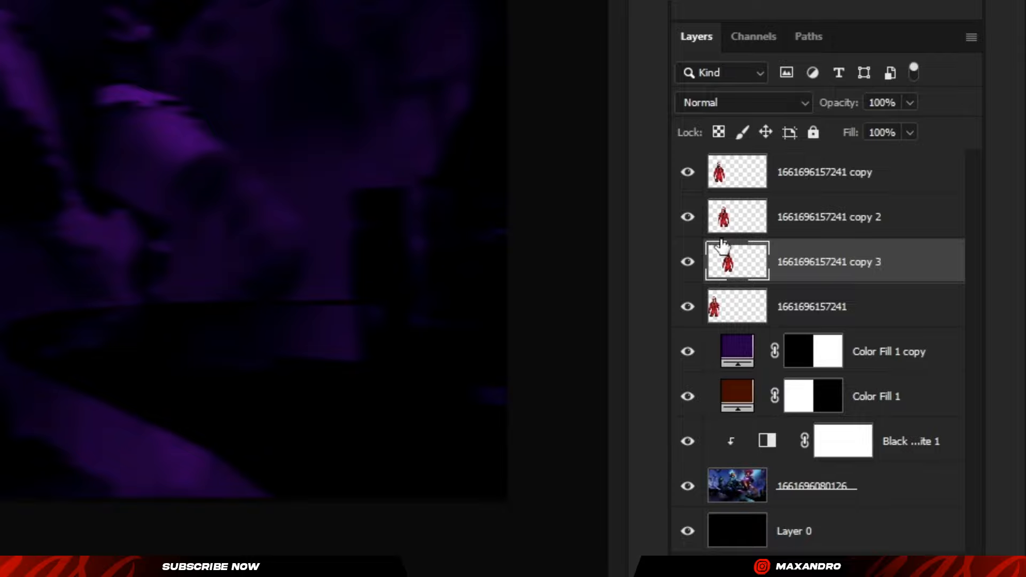
left_click(889, 337)
left_click(734, 316, "shift")
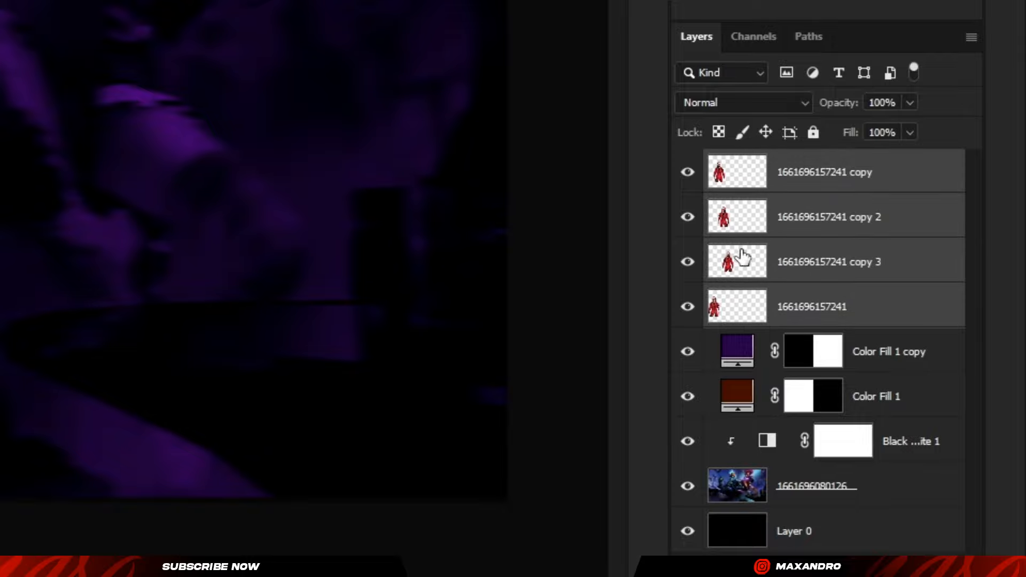
key("ctrl+e")
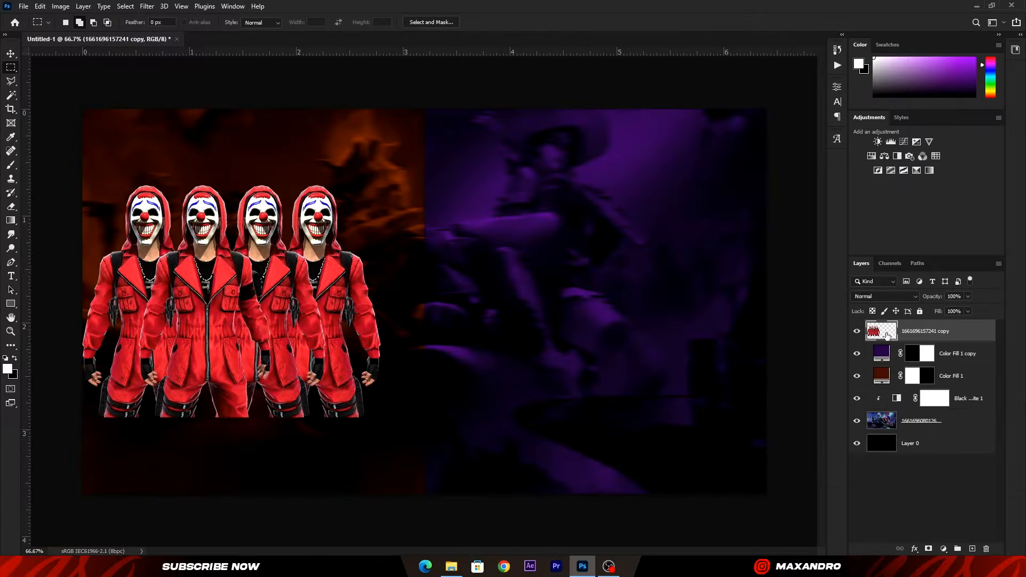
Scale the merged red clown group to about 110% and position it centred on the orange half.
key("ctrl+t")
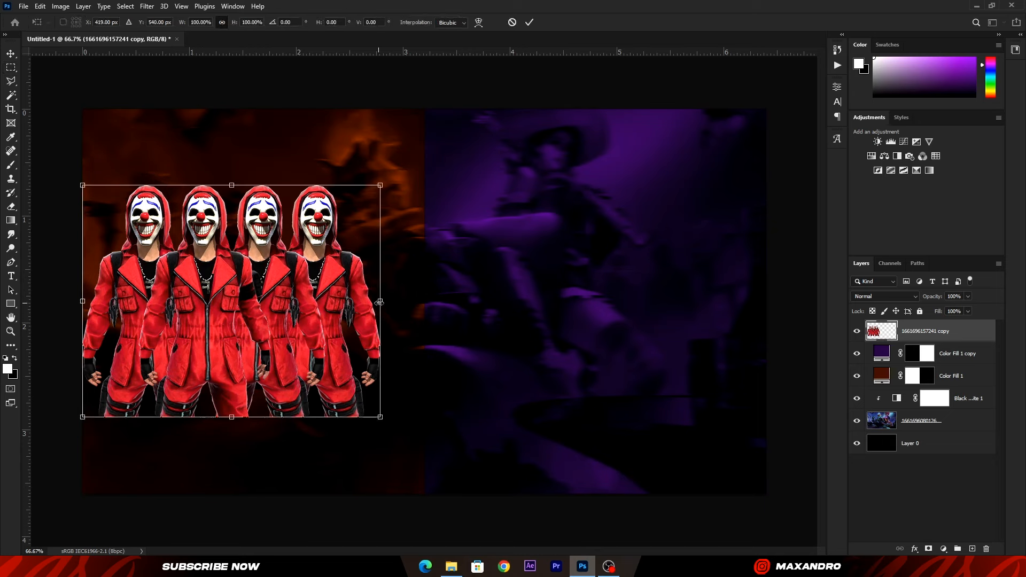
left_click_drag(379, 303, 409, 301)
left_click_drag(349, 318, 355, 322)
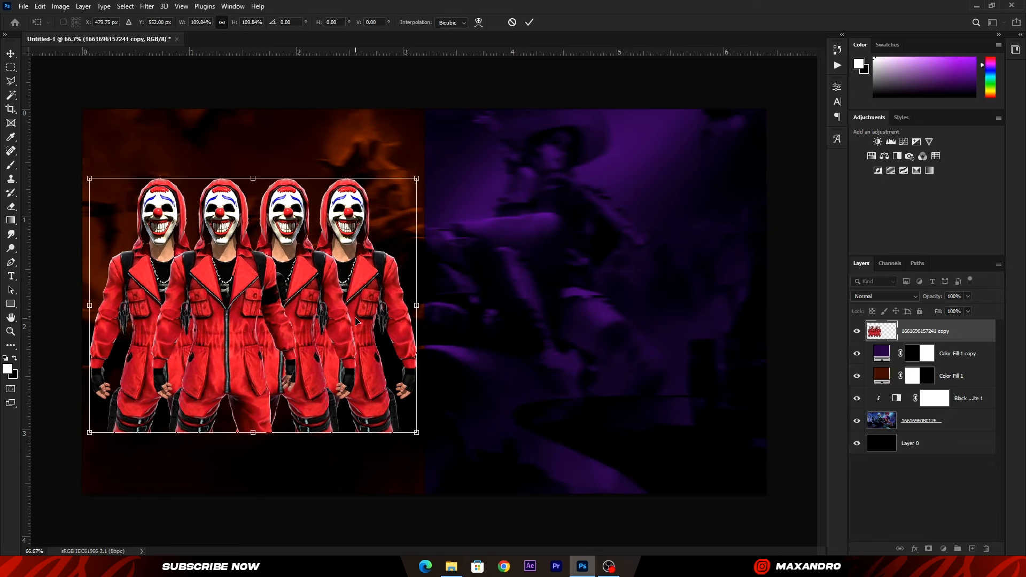
left_click(529, 22)
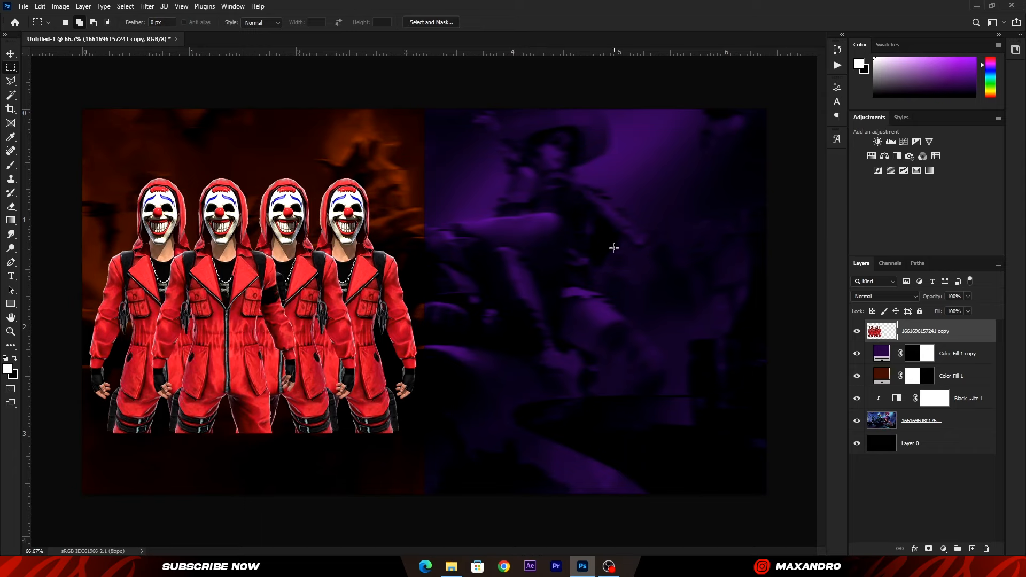
left_click(452, 567)
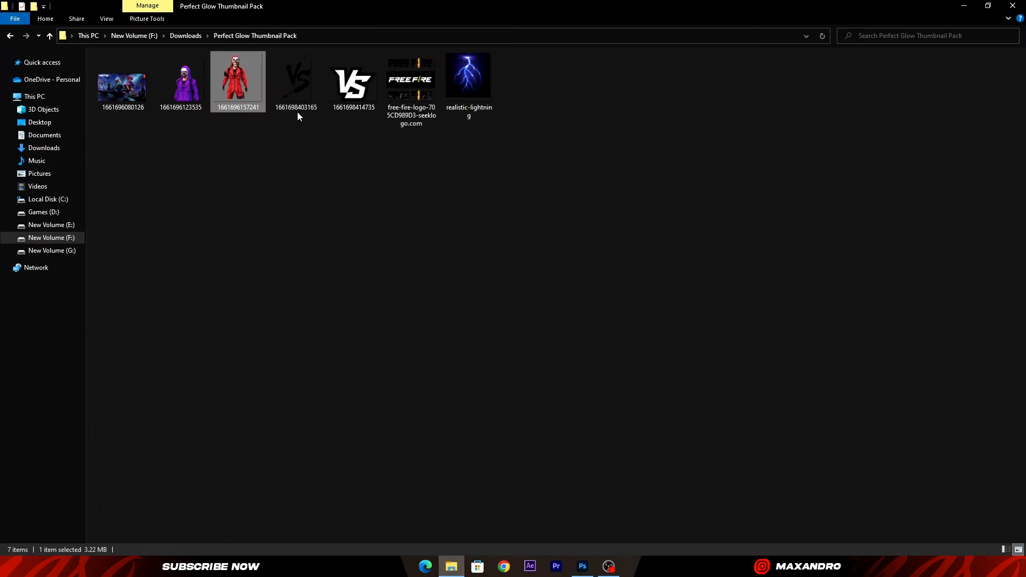
left_click(182, 79)
left_click_drag(182, 79, 685, 313)
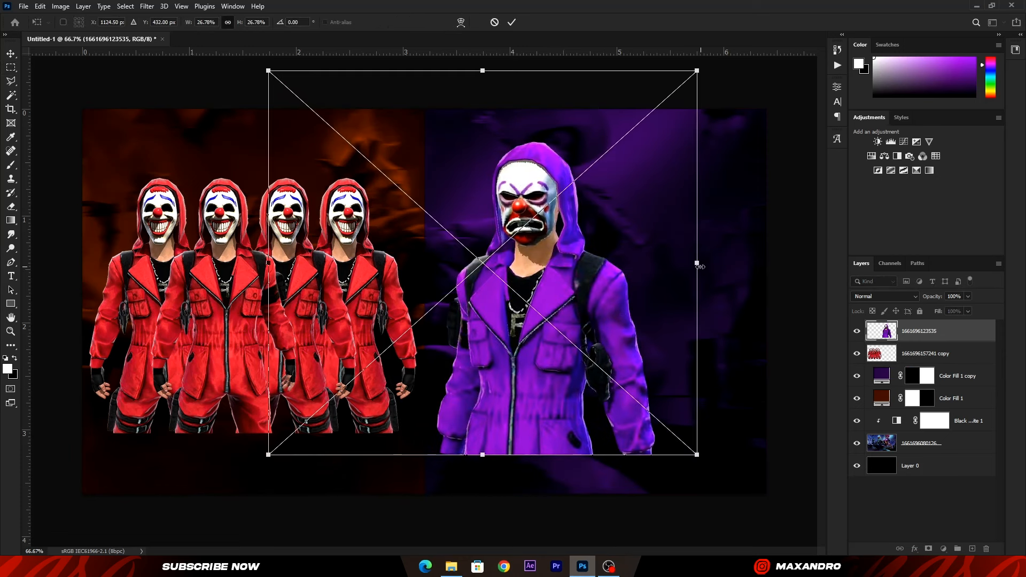
left_click_drag(698, 265, 549, 280)
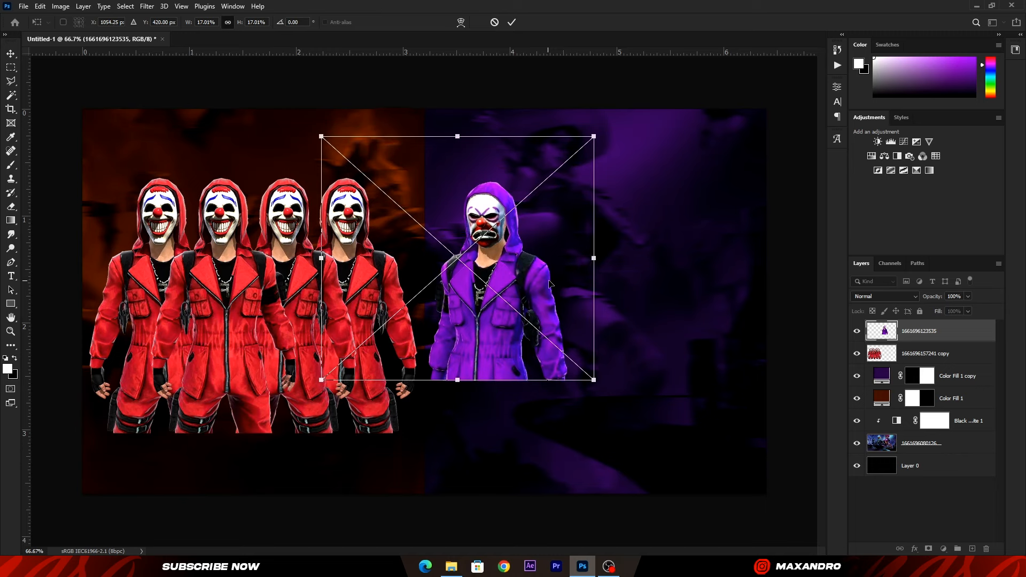
left_click(512, 23)
right_click(908, 337)
left_click(804, 290)
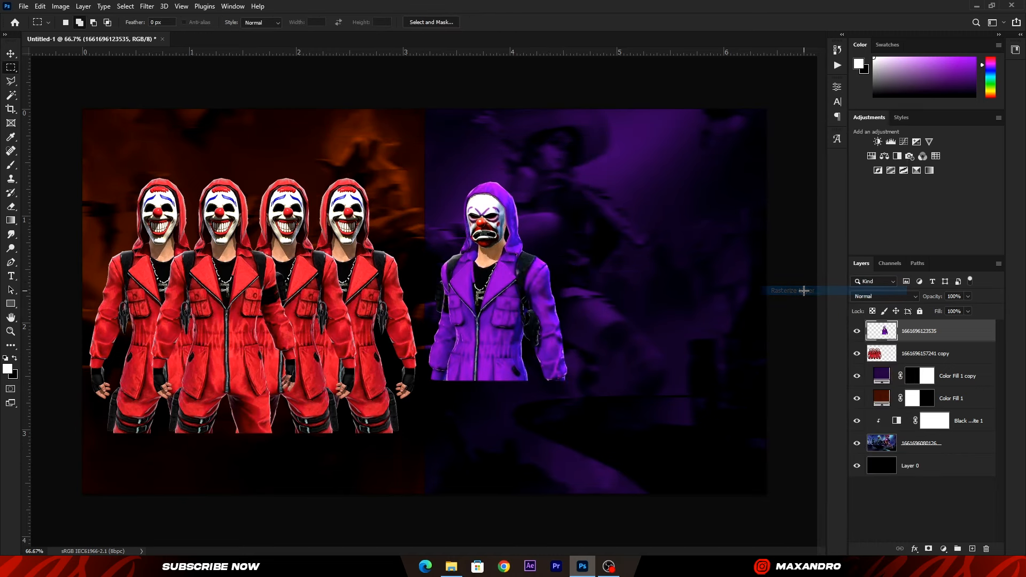
Duplicate the purple clown twice to form a row of three and flip the third figure horizontally.
key("ctrl+j")
left_click_drag(530, 309, 653, 337)
key("ctrl+t")
right_click(574, 285)
left_click(613, 467)
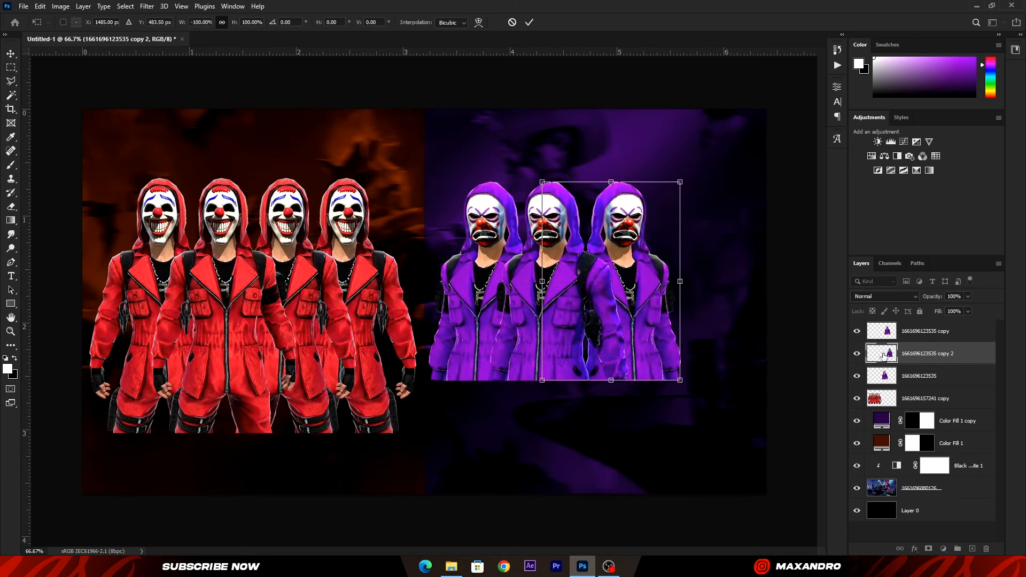
left_click(529, 22)
Duplicate the third purple clown and place the copy as the fourth figure in the row.
key("ctrl+j")
key("ctrl+t")
left_click_drag(644, 273, 708, 272)
key("Return")
Reorder the fourth purple clown's layer beneath the third's and merge all four purple clown layers into one.
mouse_move(885, 354)
left_mouse_down()
mouse_move(892, 380)
mouse_move(883, 364)
left_mouse_up()
left_click(887, 335)
left_click(883, 405, "shift")
key("ctrl+e")
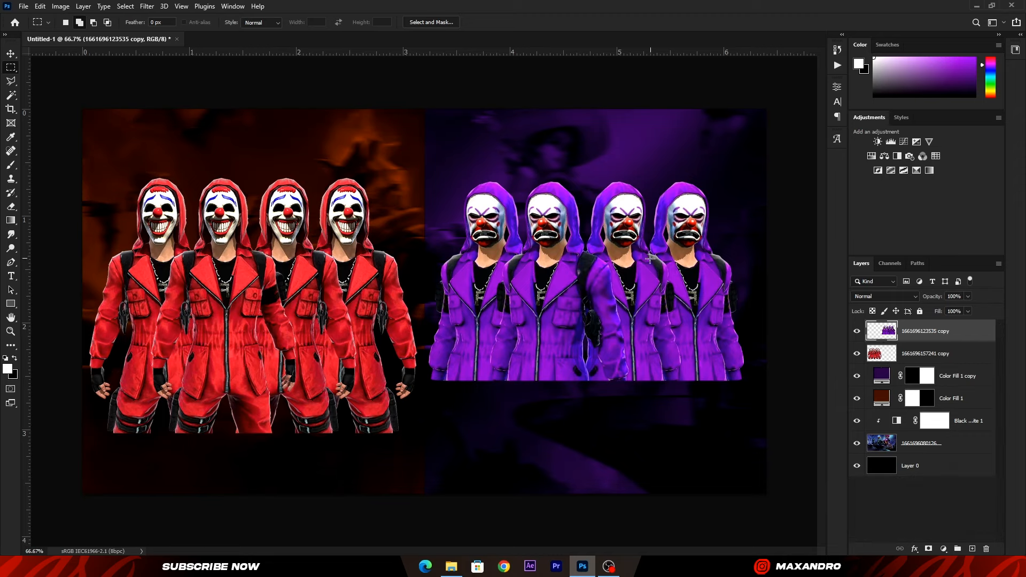
Shift the merged purple clown group slightly outward and up to line its heads up with the red group.
key("ctrl+t")
left_click_drag(645, 291, 653, 288)
left_click(530, 22)
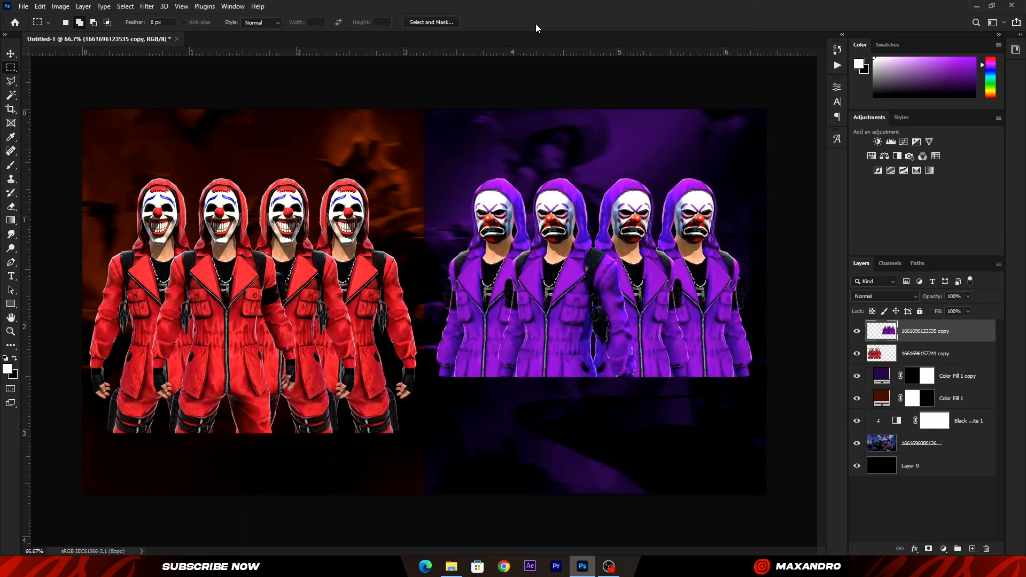
Add a layer mask to the red clown group and fade out its lower bodies with a linear black-to-transparent gradient.
left_click(882, 358)
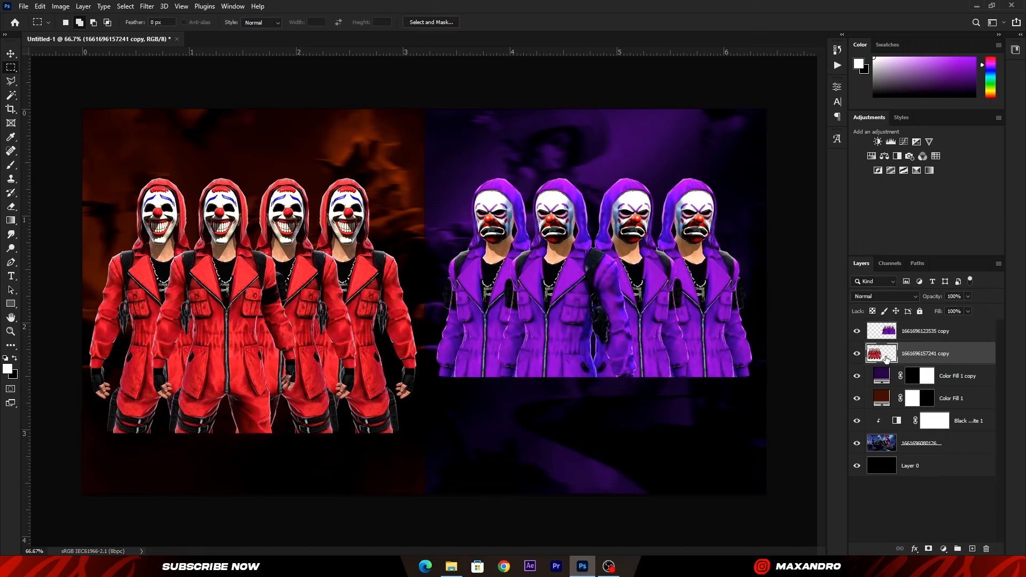
left_click(930, 548)
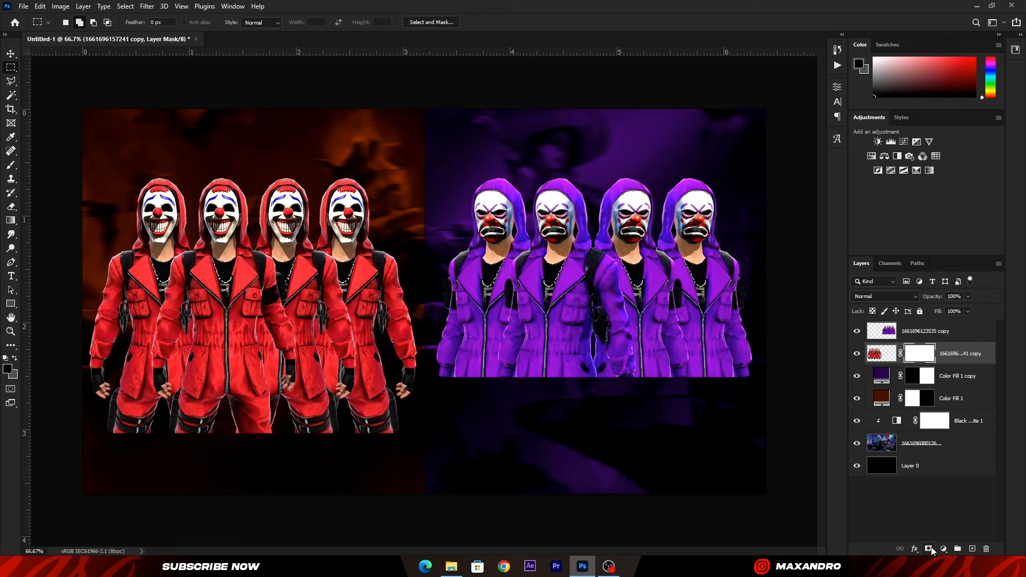
left_click(11, 220)
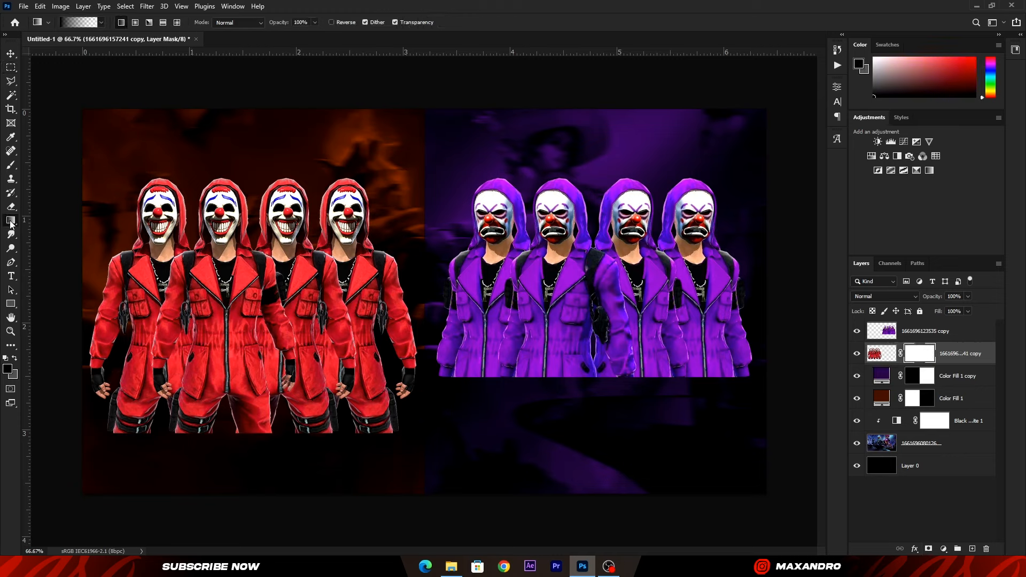
left_click(78, 22)
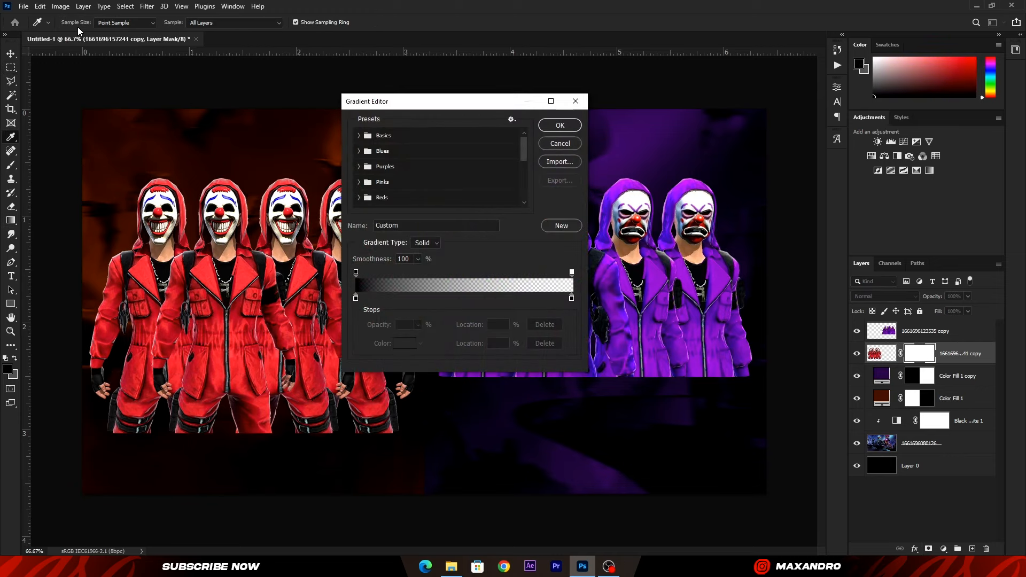
left_click(358, 137)
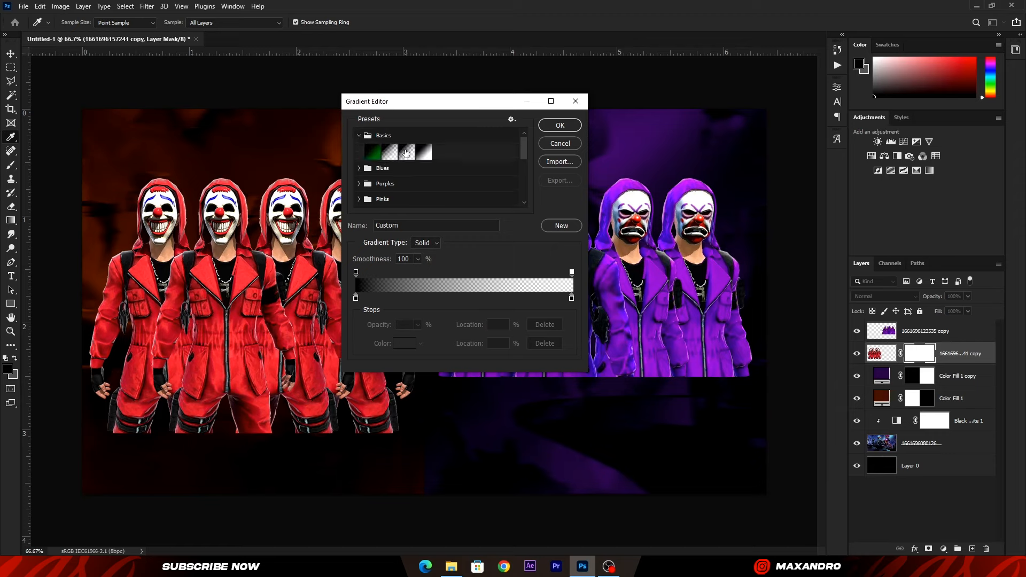
left_click(404, 154)
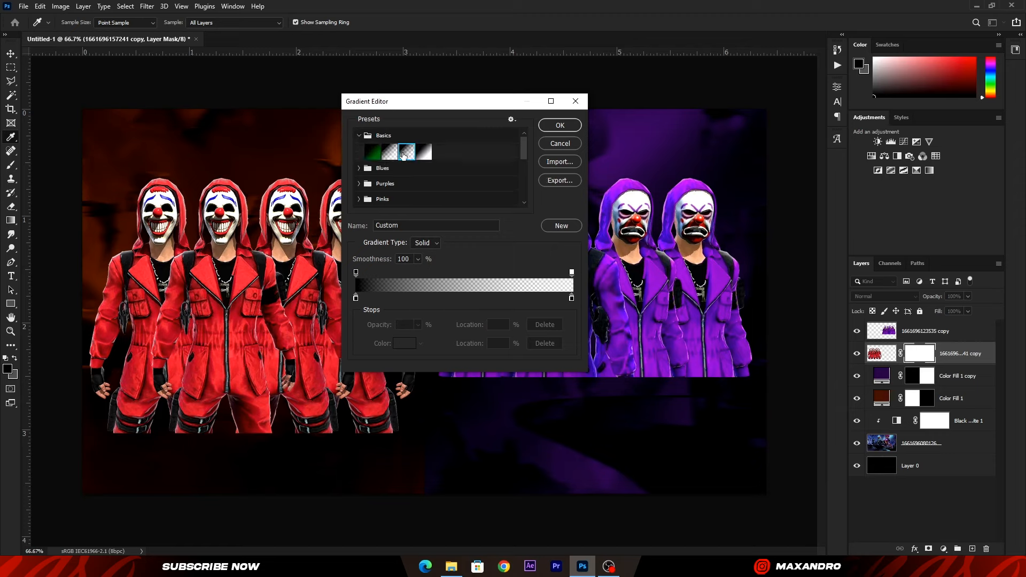
left_click(567, 128)
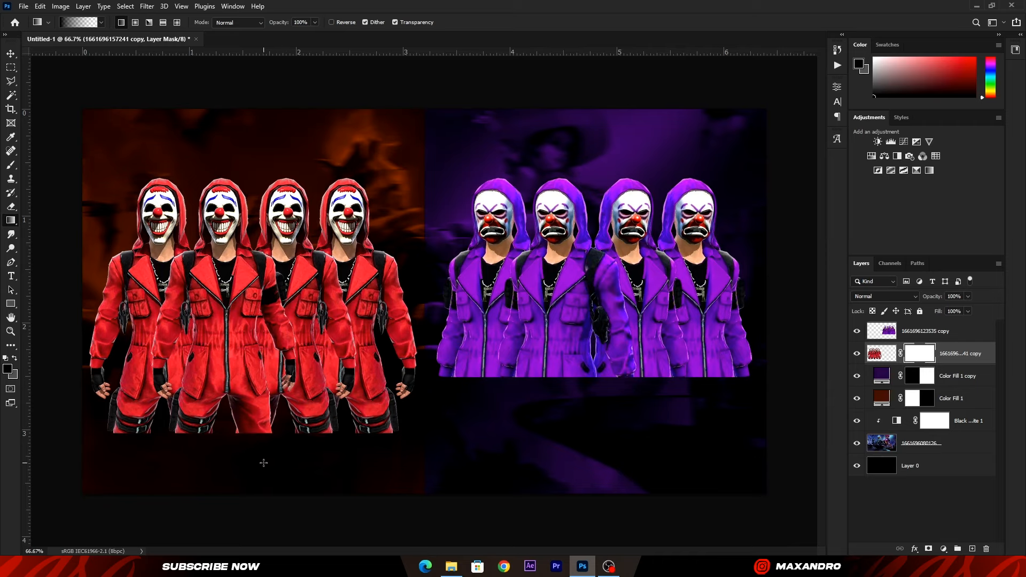
left_click_drag(251, 462, 248, 298)
left_click_drag(257, 466, 256, 314)
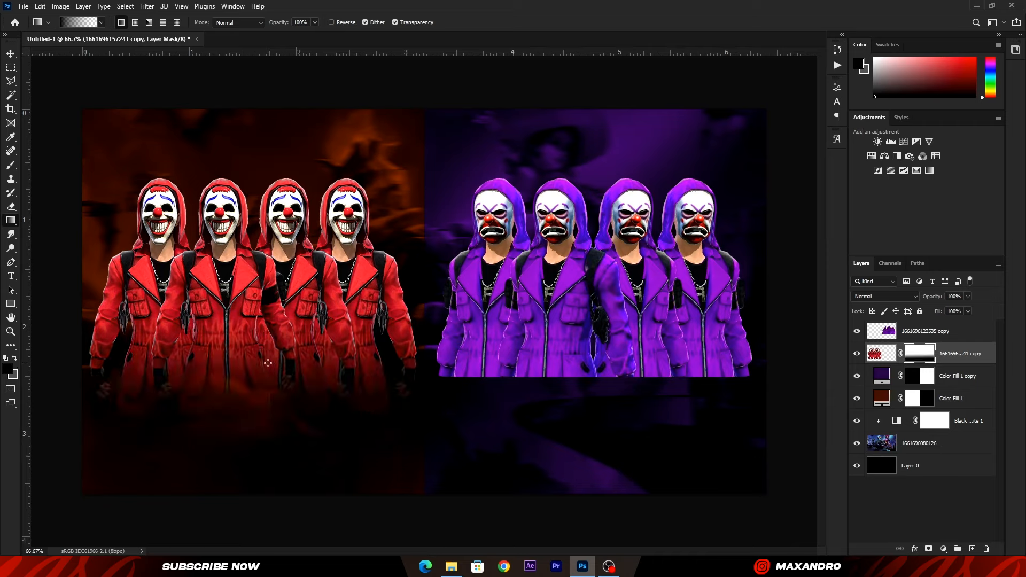
Mask the purple clown group and fade its lower bodies with the same gradient, and extend the fade on the red group's mask.
left_click(876, 334)
left_click(930, 549)
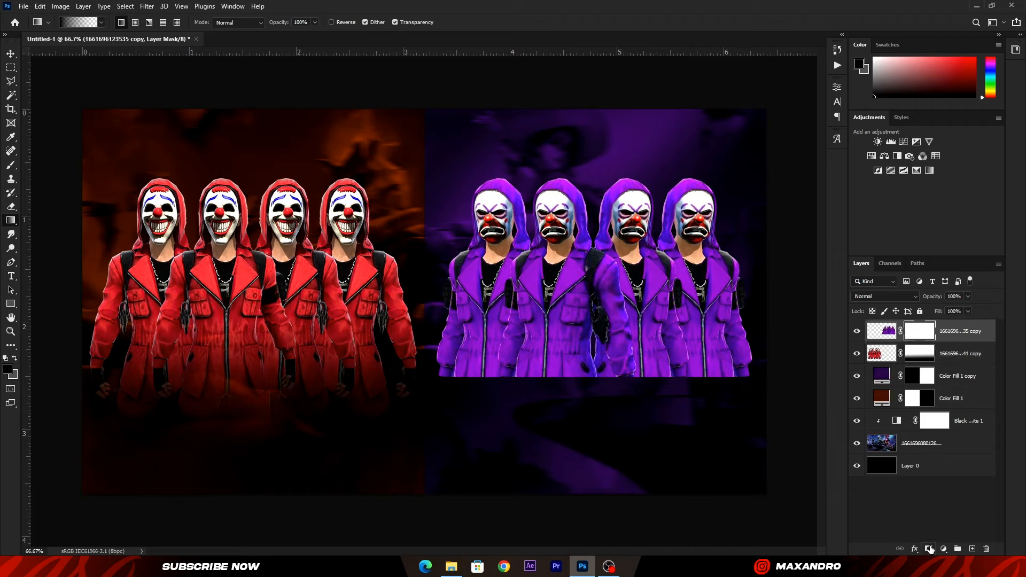
left_click_drag(587, 404, 588, 296)
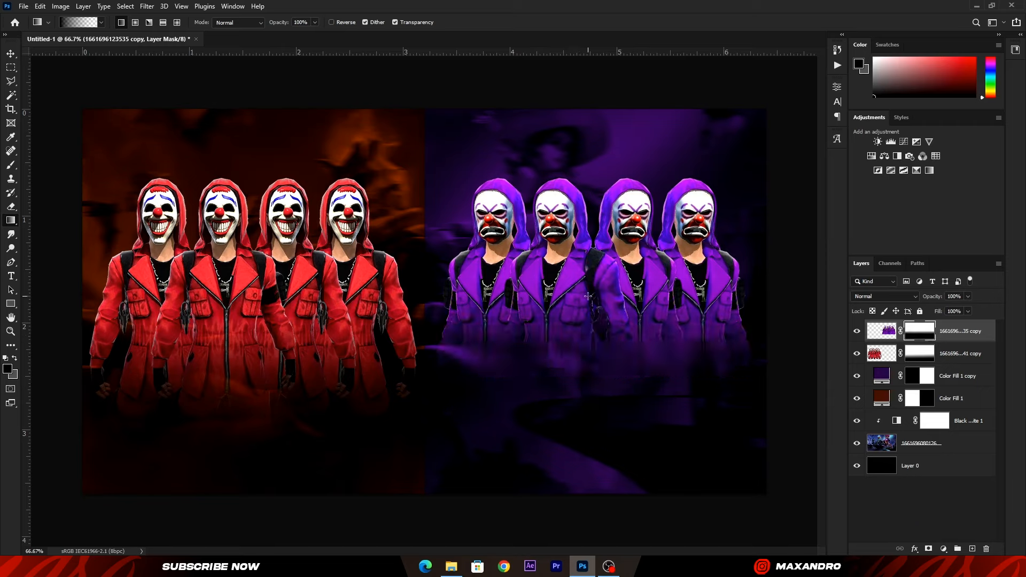
left_click(919, 358)
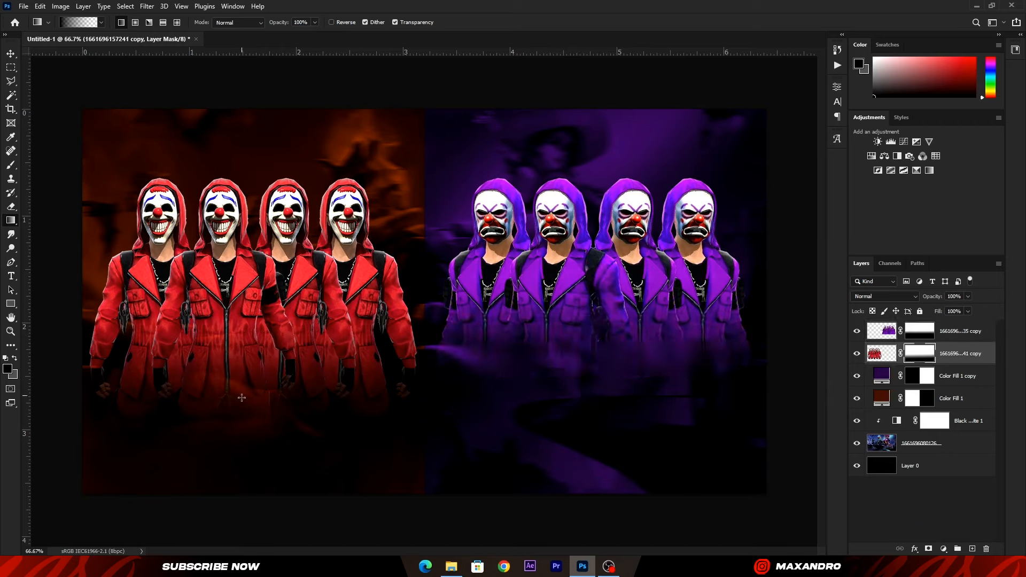
left_click_drag(248, 436, 248, 324)
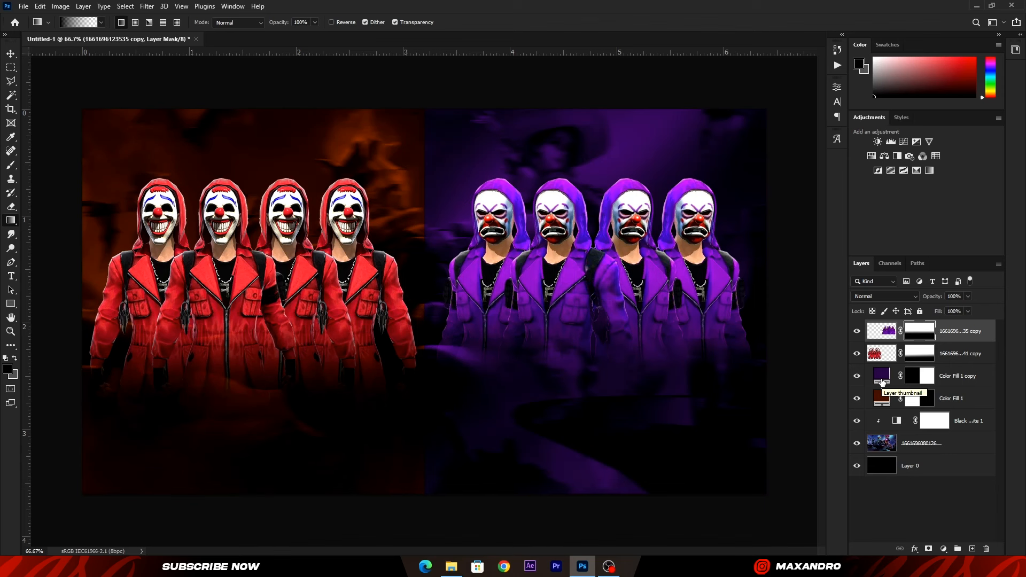
Create an empty layer above the purple colour fill and place the black Layer 0 directly beneath it in Screen blend mode.
left_click(898, 377)
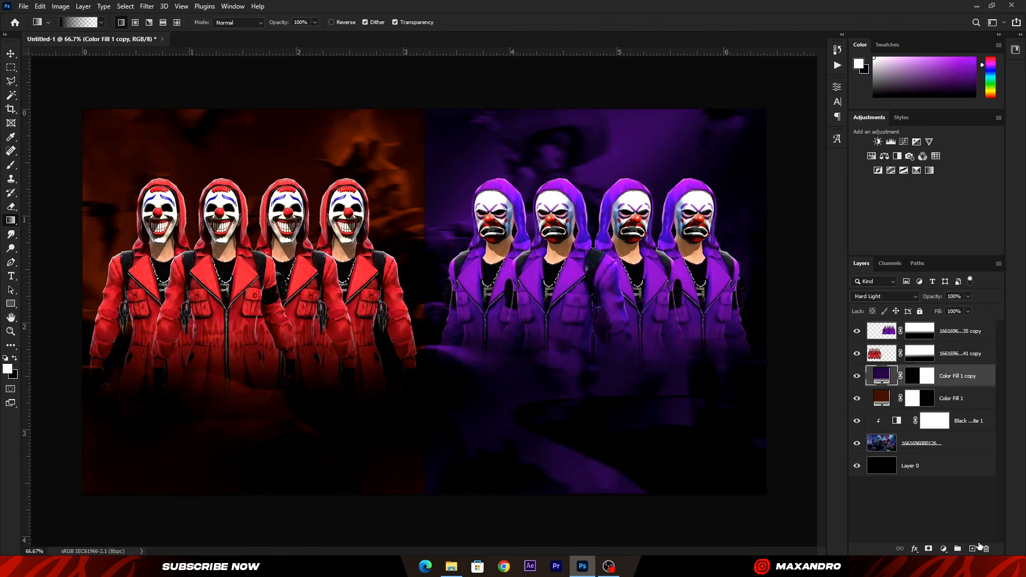
left_click(974, 549)
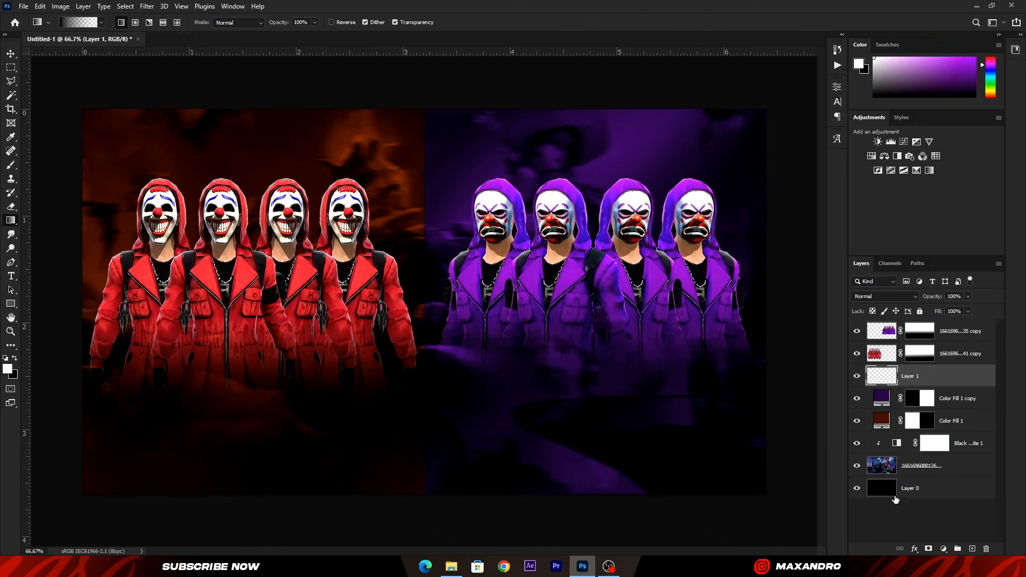
left_click(884, 492)
left_click_drag(884, 492, 884, 393)
left_click(886, 292)
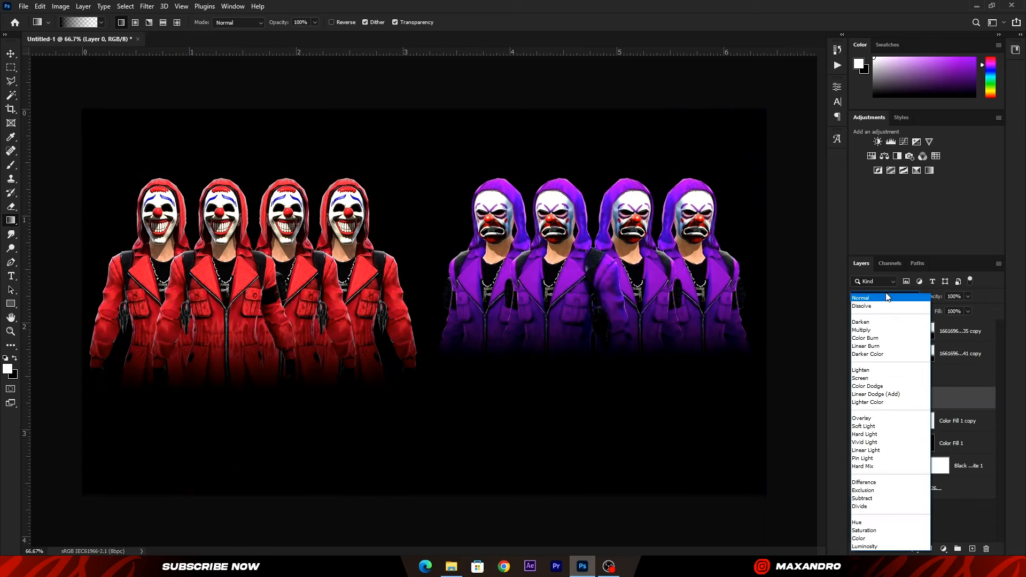
left_click(874, 381)
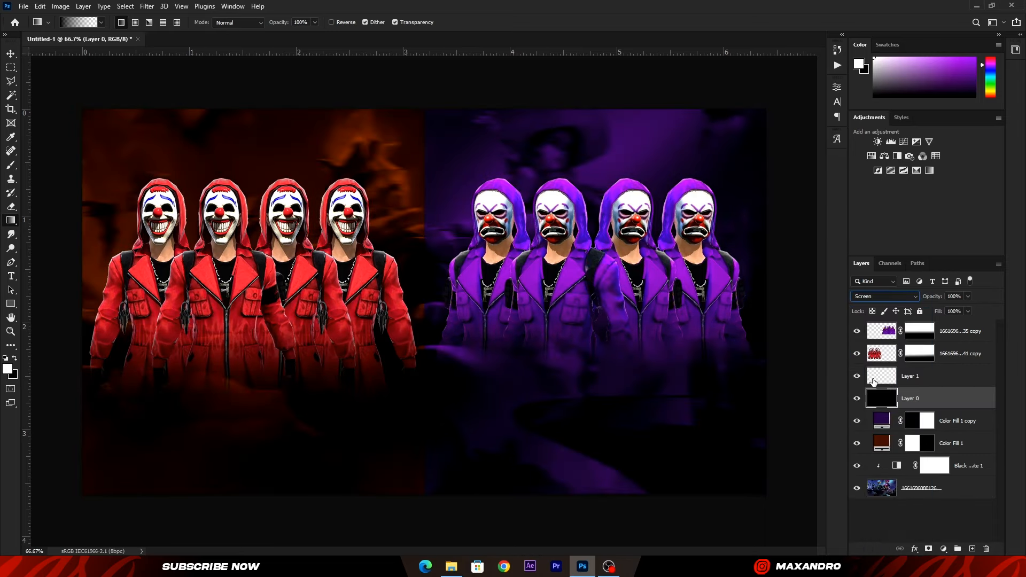
Add a Gradient Map adjustment above the empty Layer 1 and clip it to that layer.
left_click(873, 380)
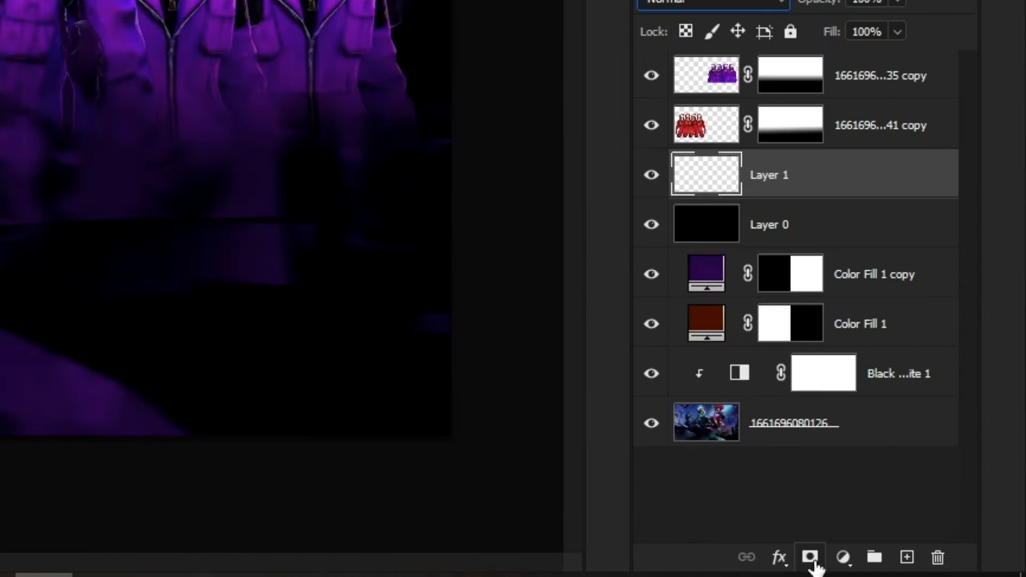
left_click(844, 558)
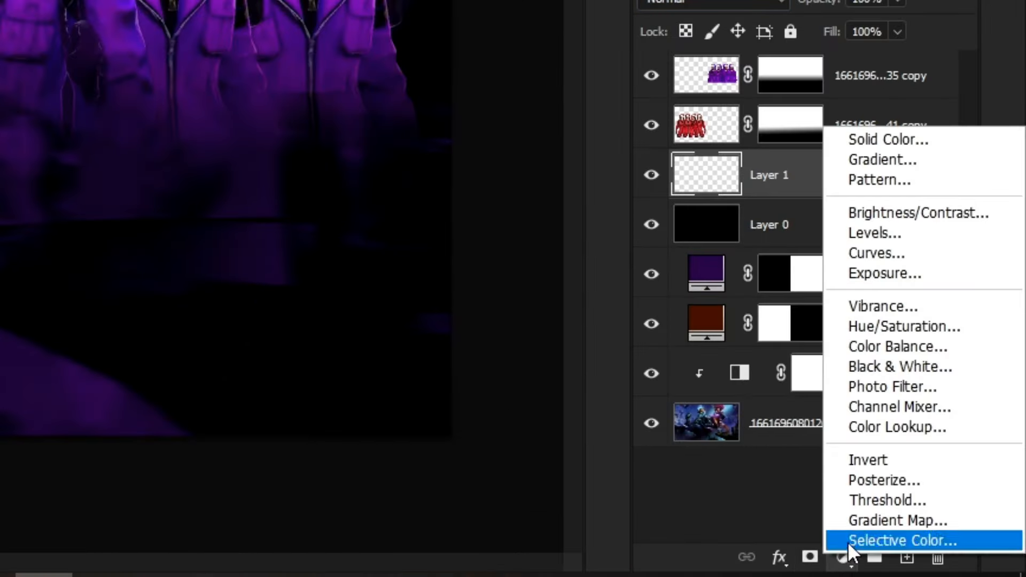
left_click(872, 516)
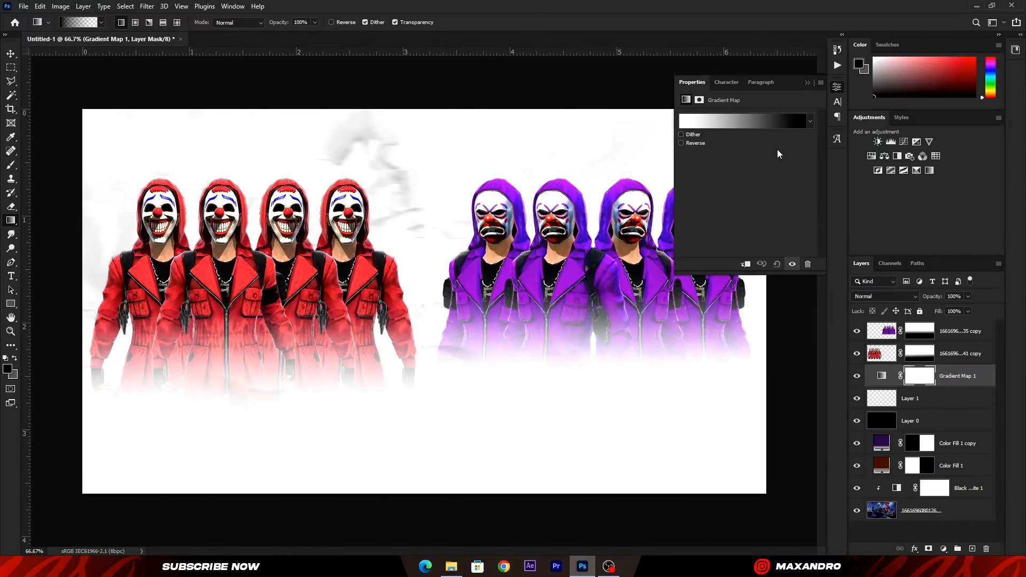
left_click(745, 264)
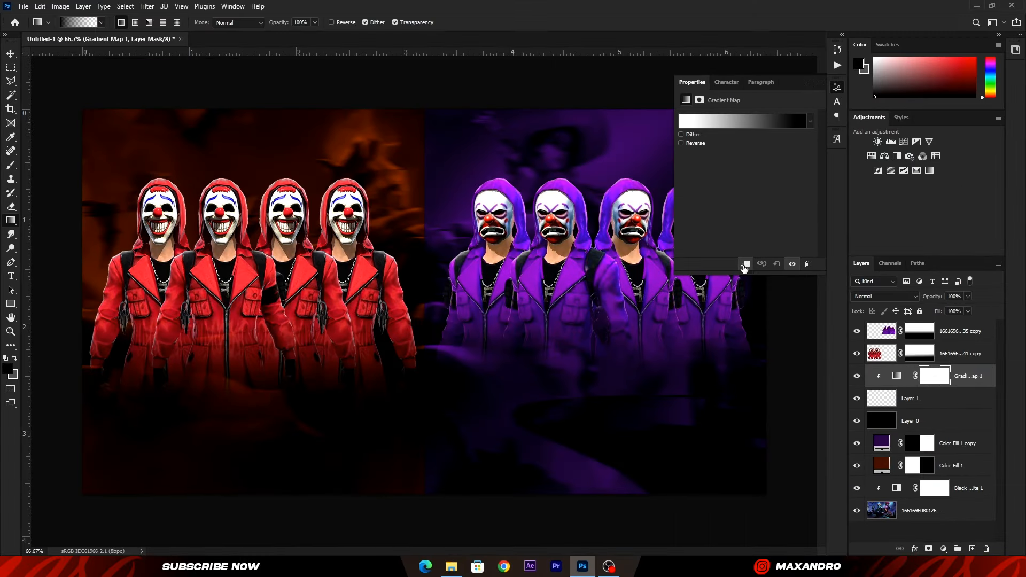
Add two colour stops to the gradient map's gradient, at 32% and 65%.
left_click(739, 119)
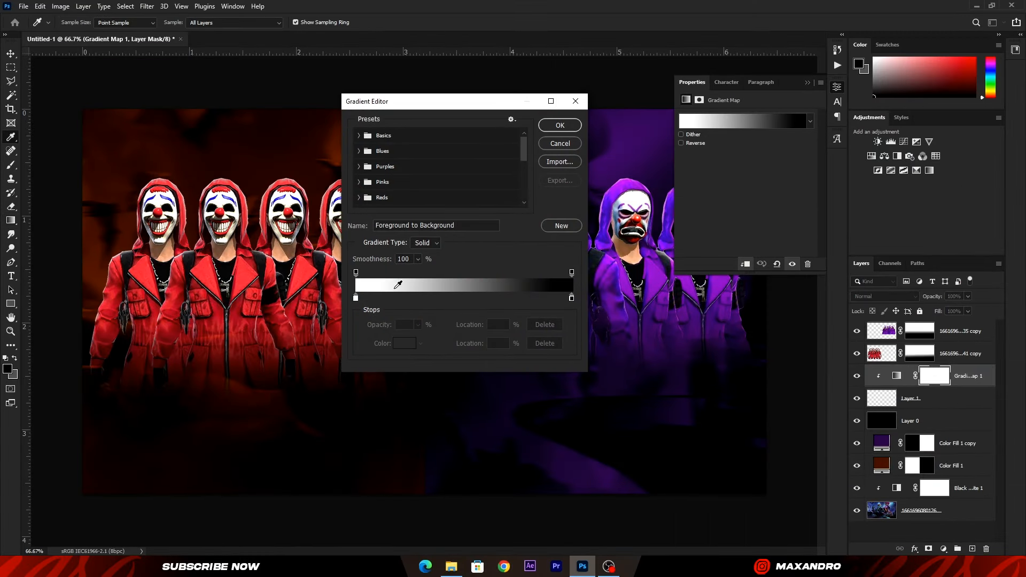
left_click(407, 298)
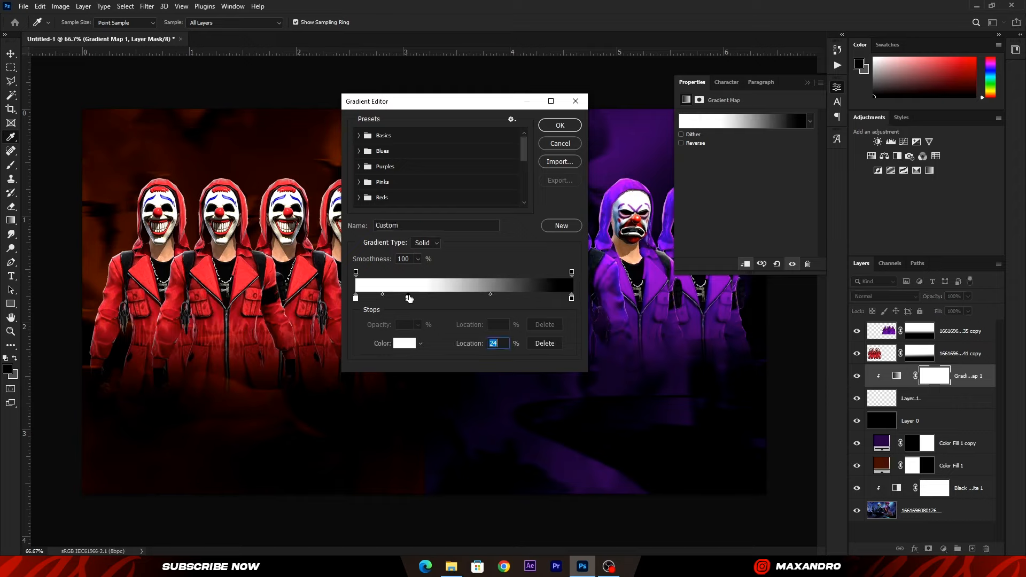
left_click(504, 298)
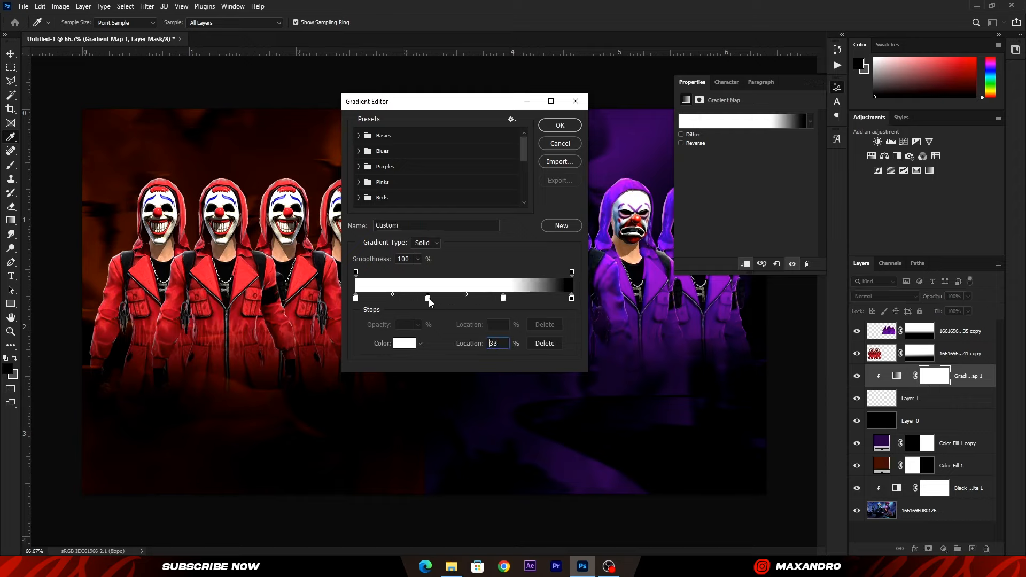
left_click_drag(429, 299, 427, 298)
left_click_drag(503, 298, 496, 299)
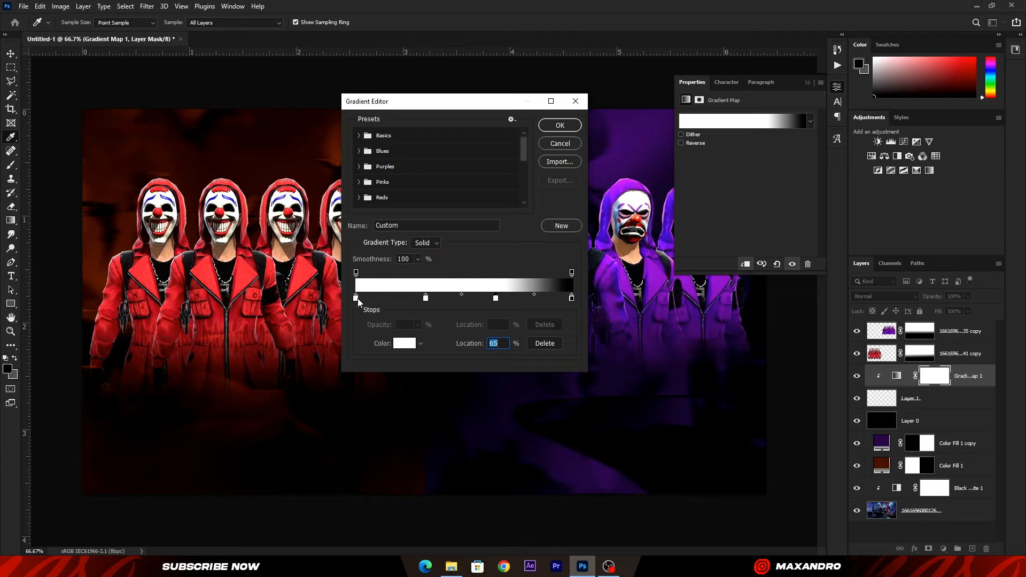
Set the gradient's 0% colour stop to black.
left_click(402, 348)
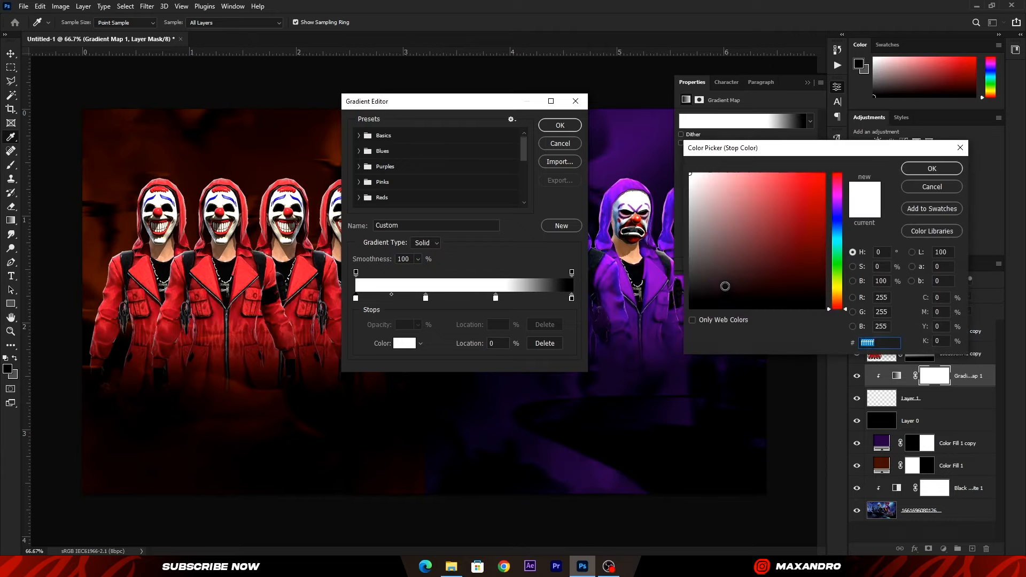
left_click_drag(725, 286, 637, 332)
left_click(920, 167)
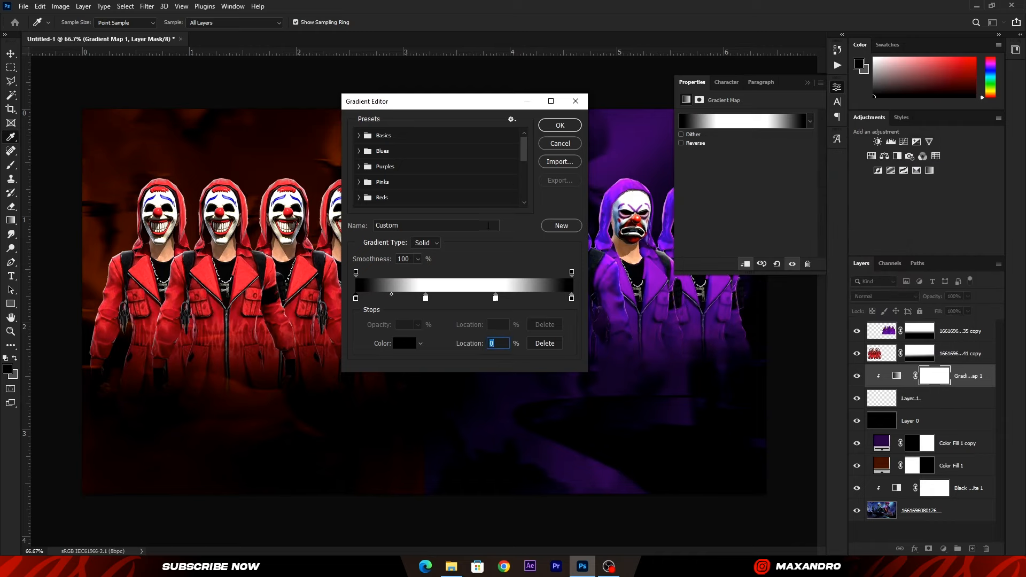
Set the gradient's 32% colour stop to a dark orange-brown, #763500.
left_click(426, 298)
left_click(404, 343)
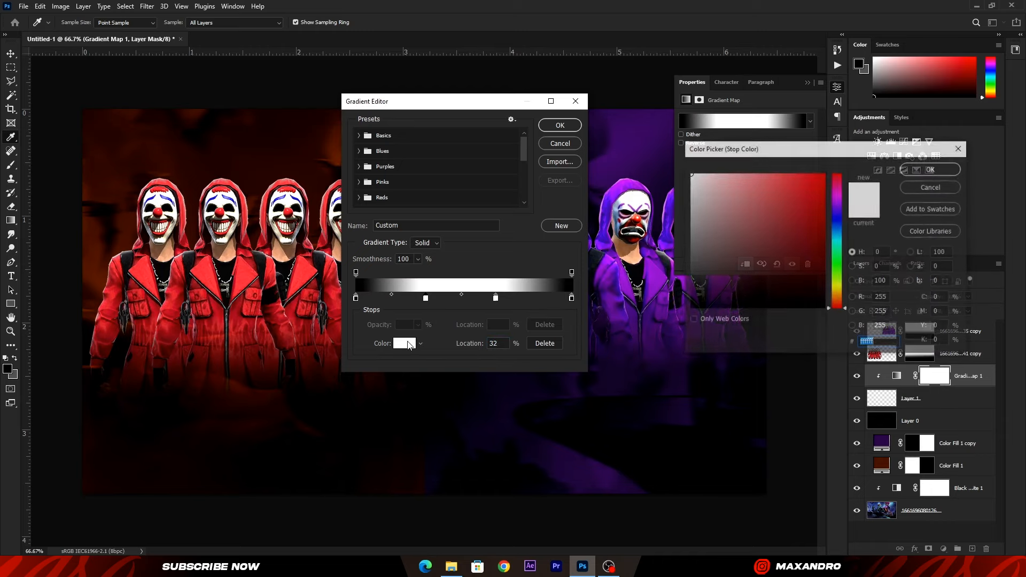
mouse_move(801, 247)
left_mouse_down()
mouse_move(831, 235)
mouse_move(837, 246)
left_mouse_up()
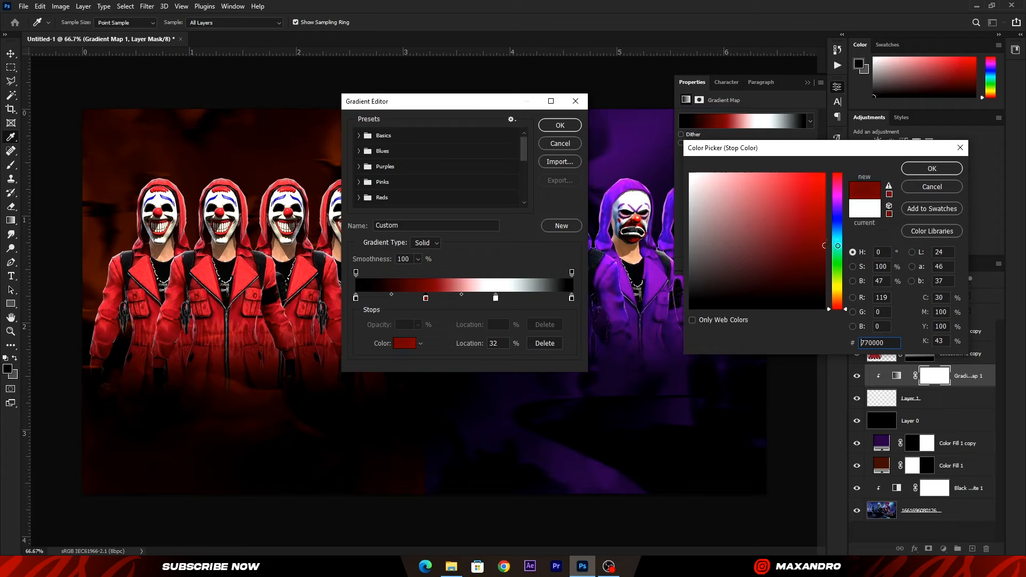
left_click_drag(840, 308, 841, 302)
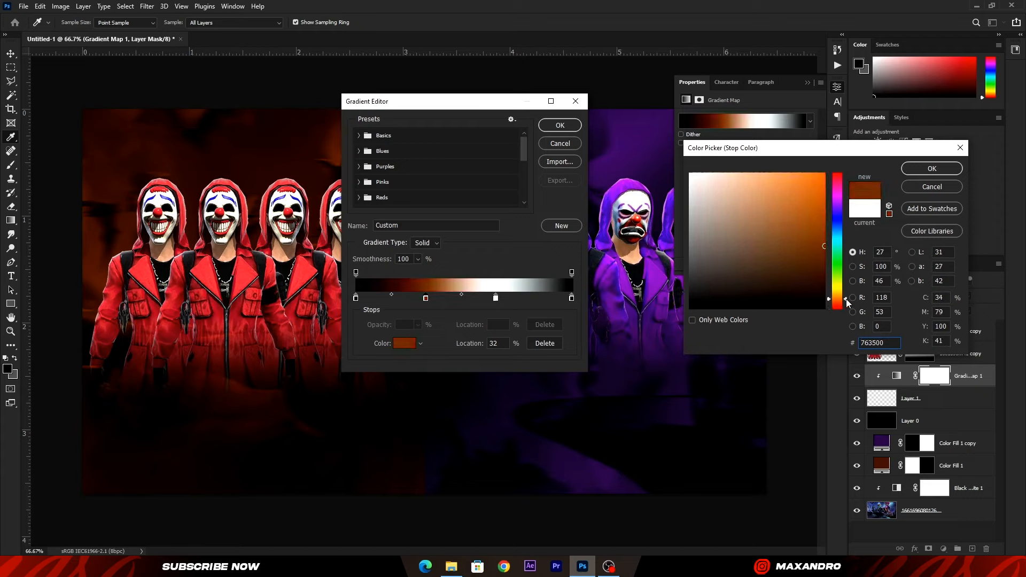
left_click(932, 168)
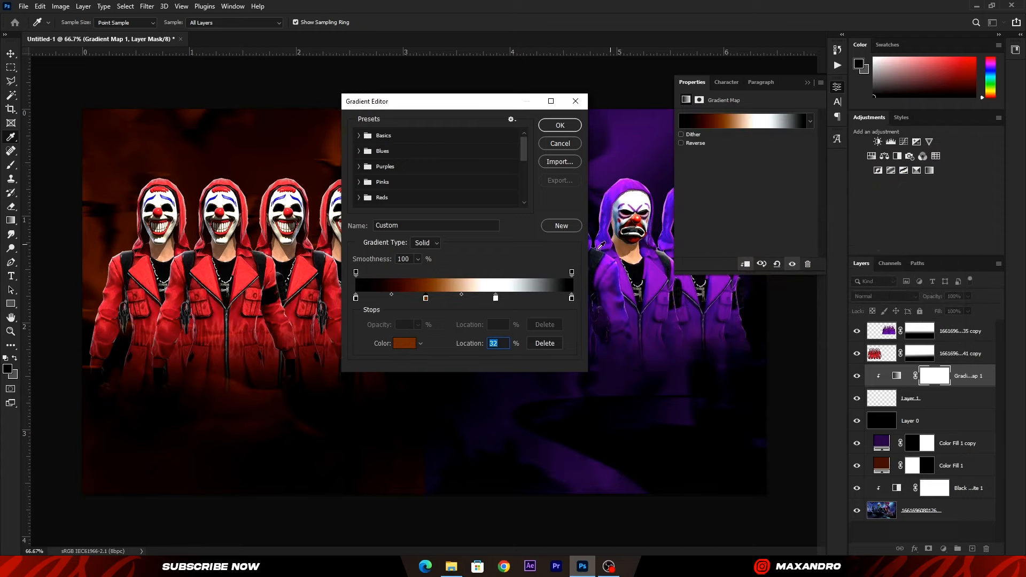
Set the gradient's 65% colour stop to a bright saturated orange.
left_click(496, 298)
left_click(406, 345)
left_click(834, 297)
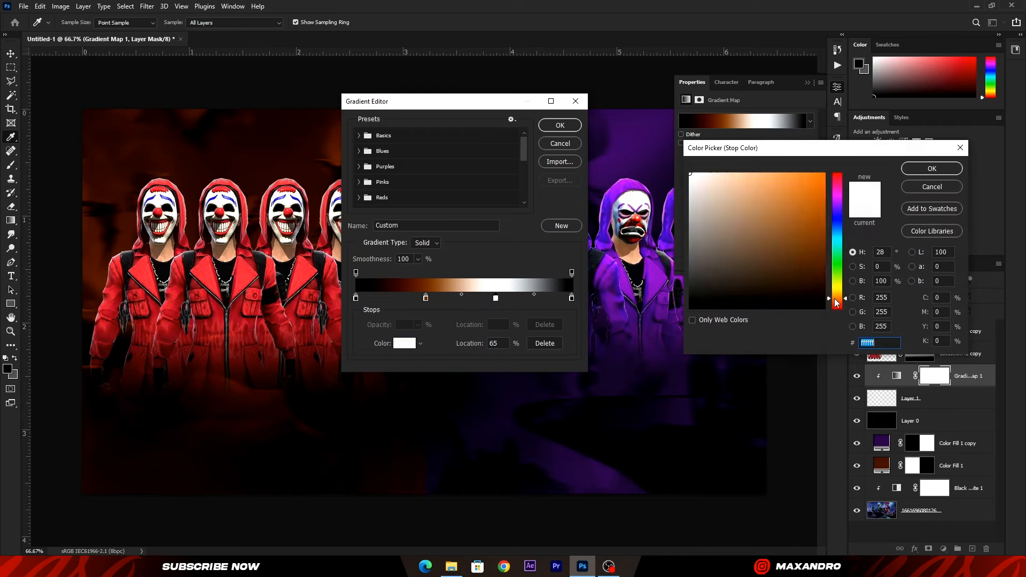
left_click_drag(808, 214, 911, 164)
left_click(933, 169)
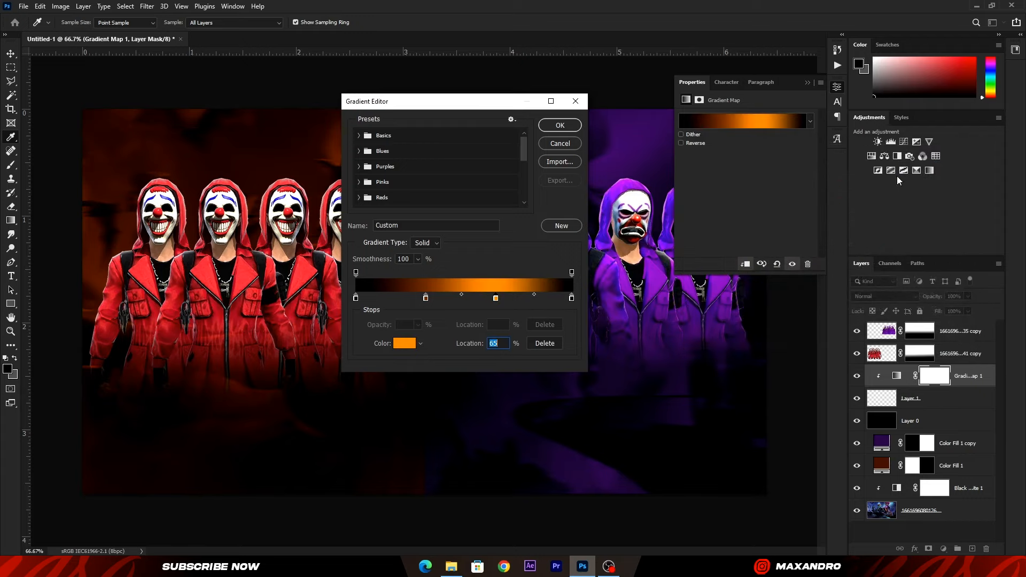
Set the gradient's 100% colour stop to a bright yellow, #ffe746.
left_click(572, 298)
left_click(404, 344)
left_click(834, 292)
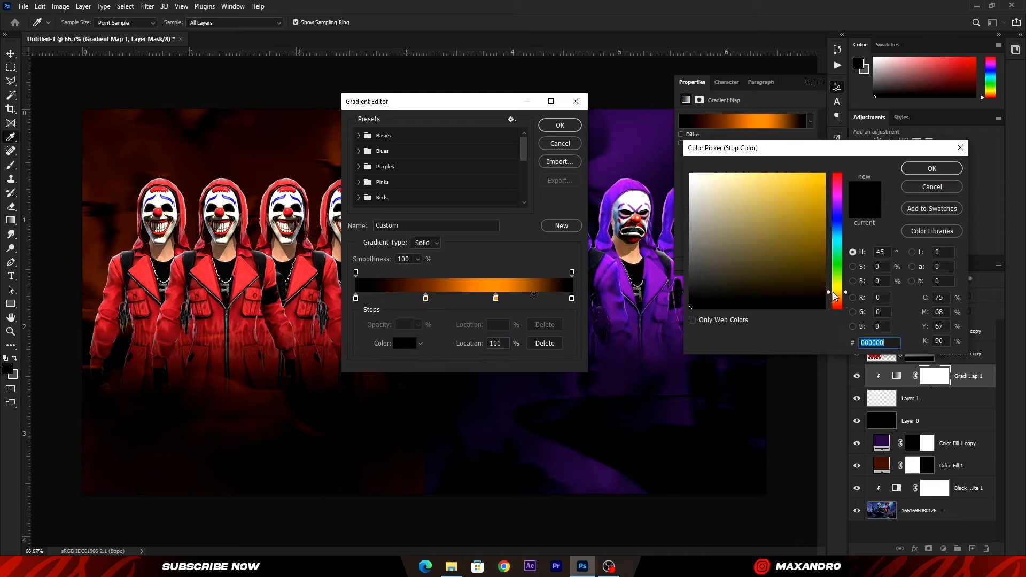
left_click_drag(833, 292, 840, 290)
left_click_drag(800, 183, 787, 162)
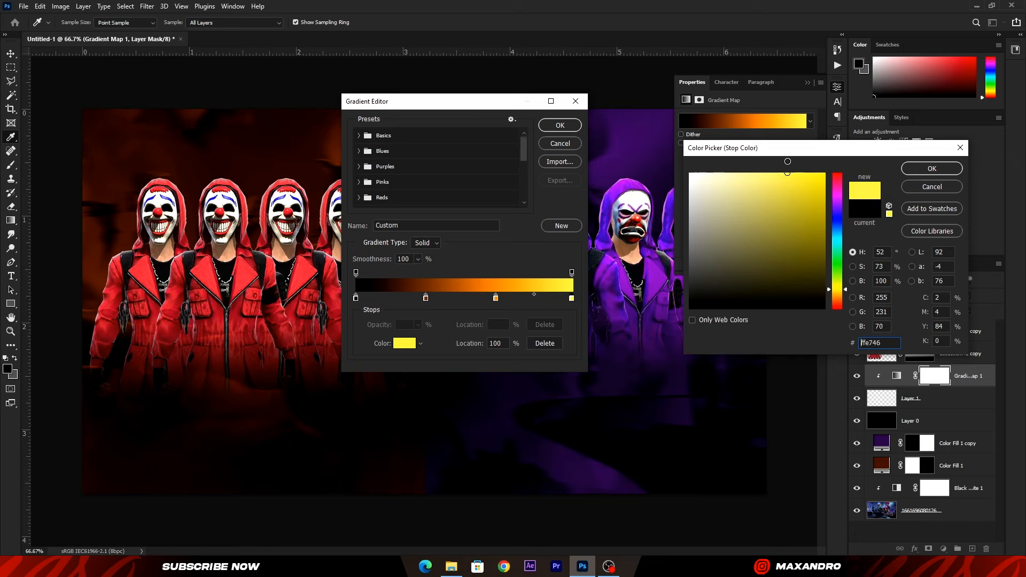
left_click(919, 170)
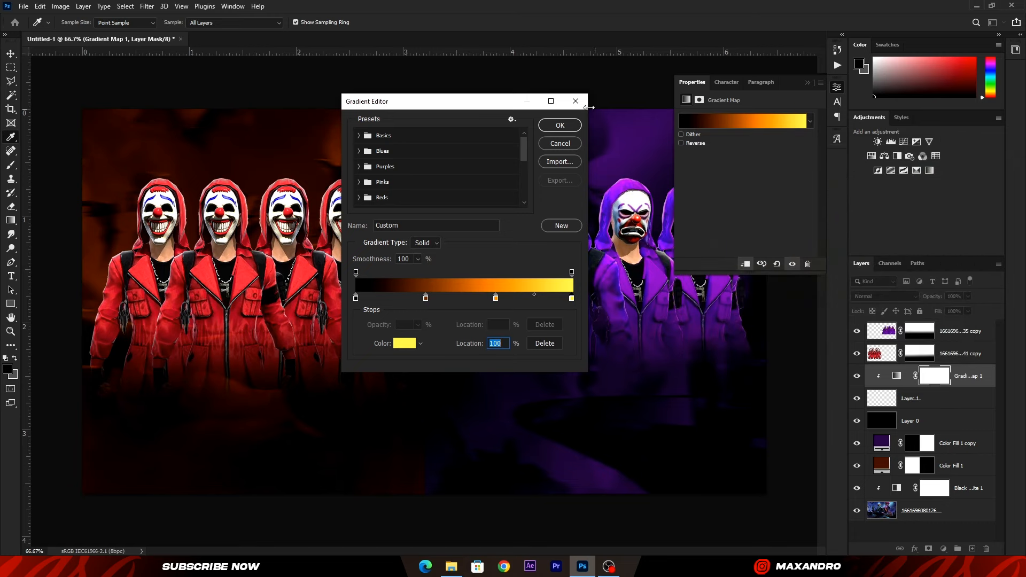
Apply the edited gradient, clip Layer 1 to Layer 0, and move Color Fill 1 copy directly above Gradient Map 1.
left_click(561, 124)
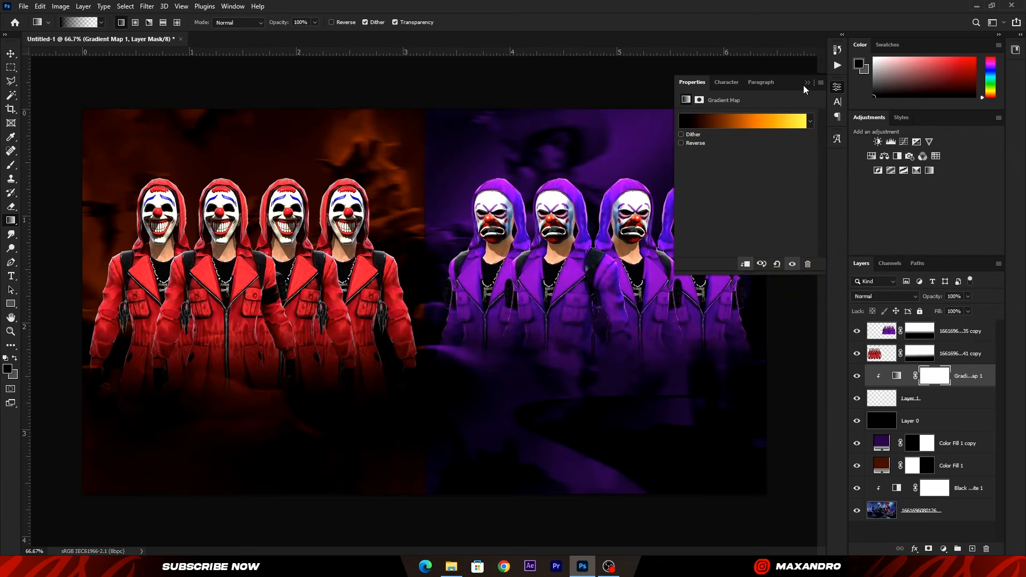
left_click(806, 84)
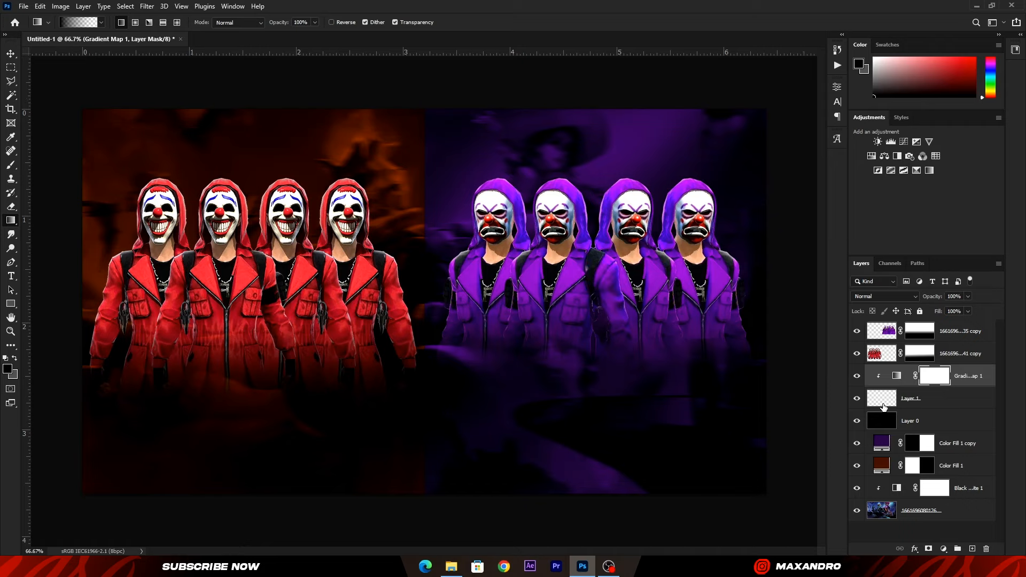
left_click(898, 394, "alt")
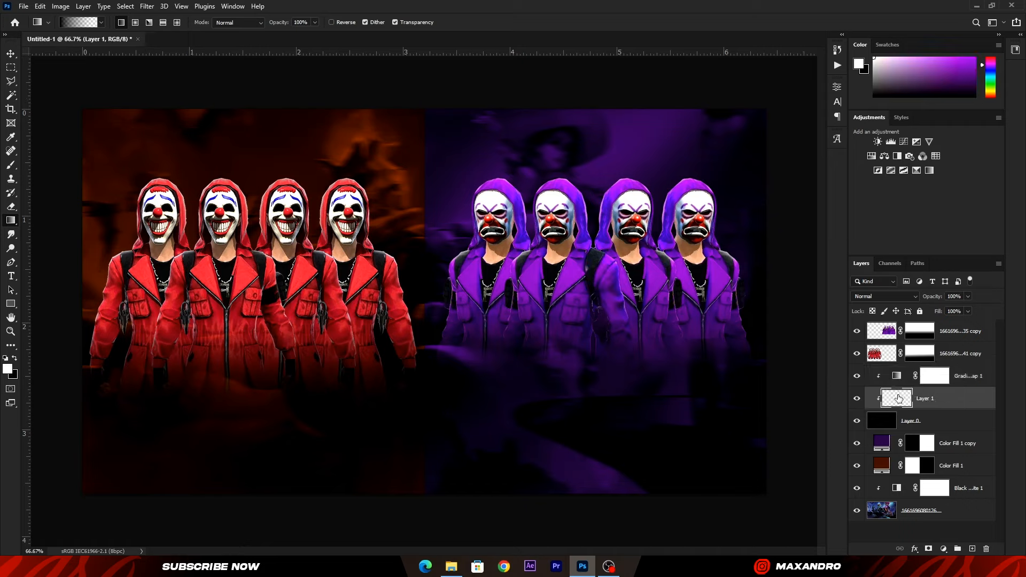
left_click_drag(903, 441, 906, 374)
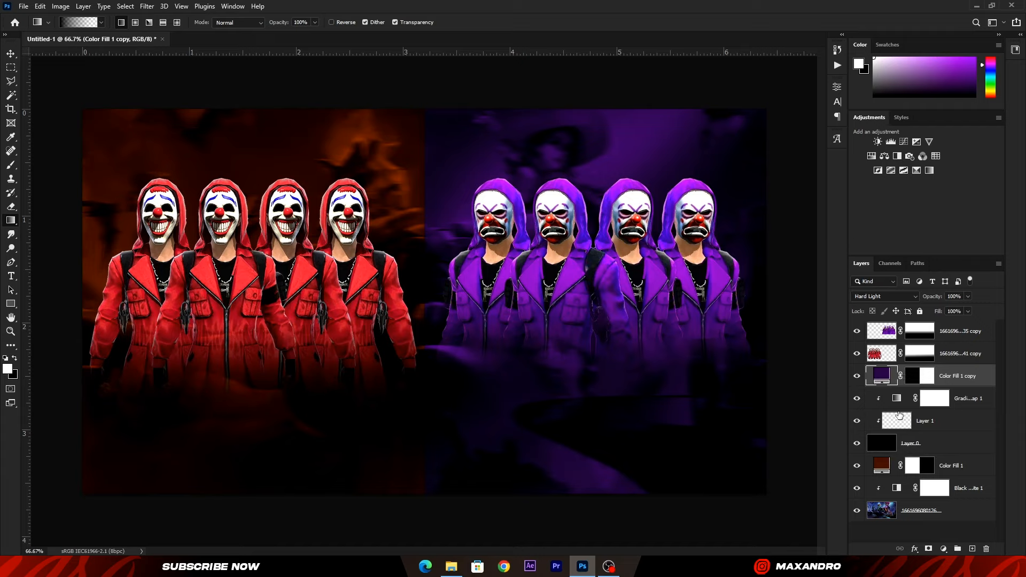
Paint a soft white glow behind the red clowns on Layer 1 with a 1102 px brush at 0% hardness.
left_click(896, 422)
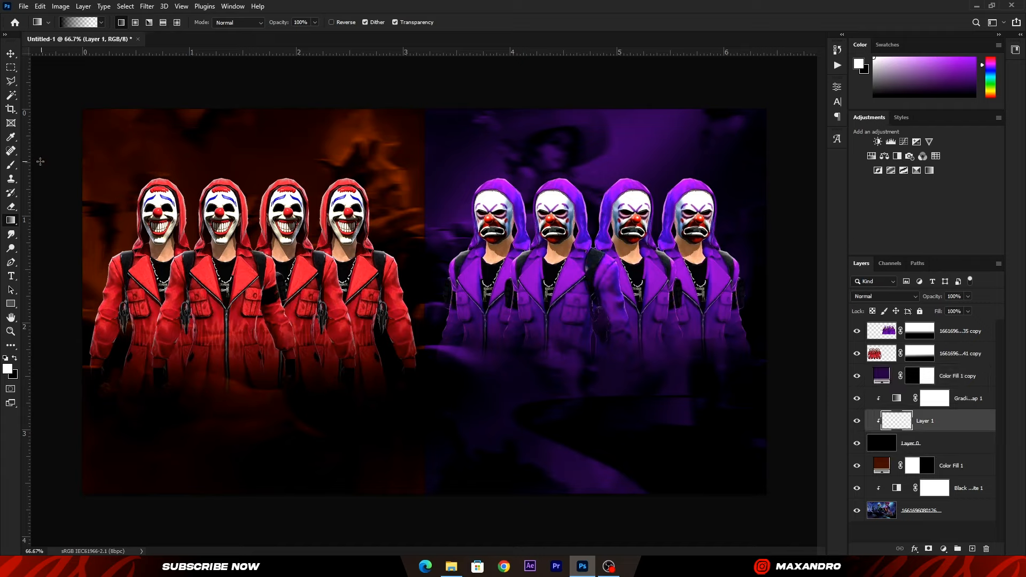
left_click(12, 166)
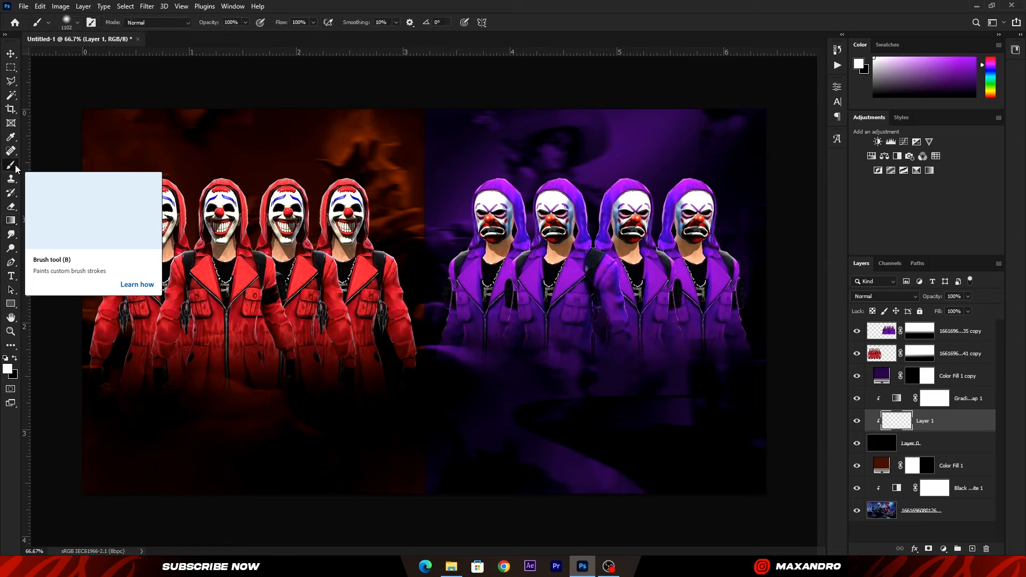
left_click(78, 22)
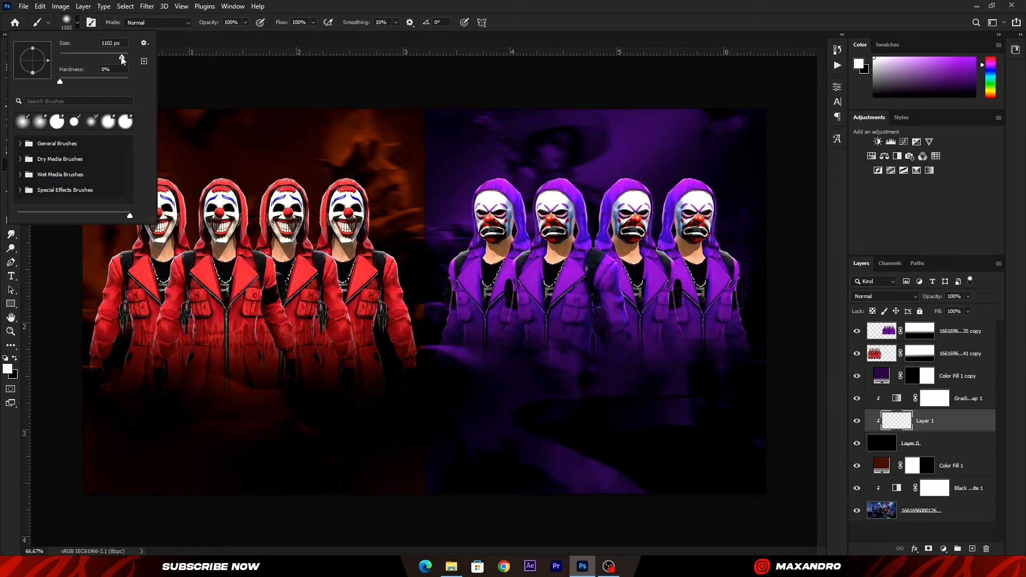
left_click_drag(122, 57, 121, 57)
key("Return")
left_click(256, 299)
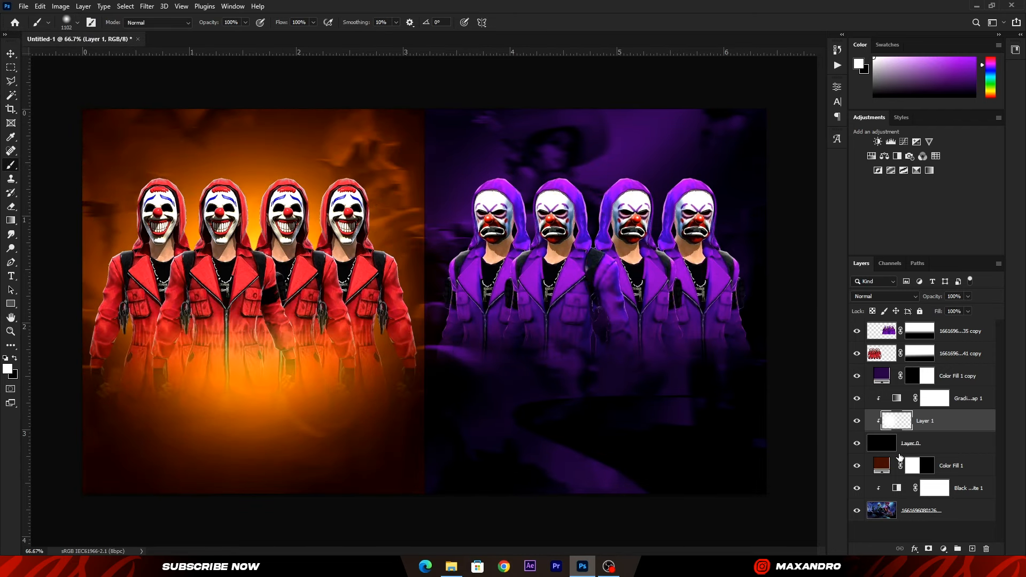
Duplicate the glow set of Gradient Map 1, Layer 1 and Layer 0 four times.
left_click(901, 399)
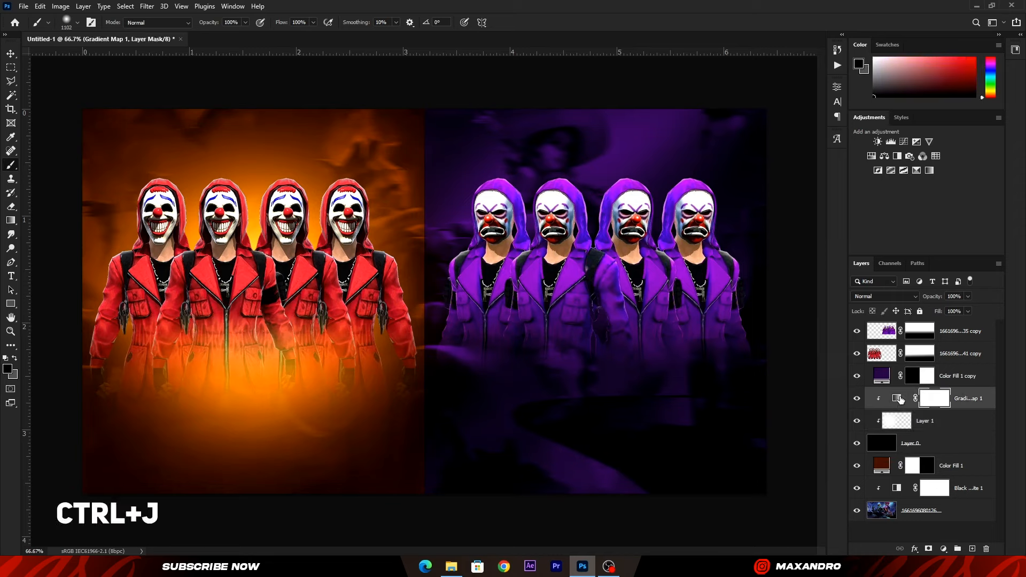
left_click(887, 448, "shift")
key("ctrl+j")
key("ctrl+j")
key("ctrl+j")
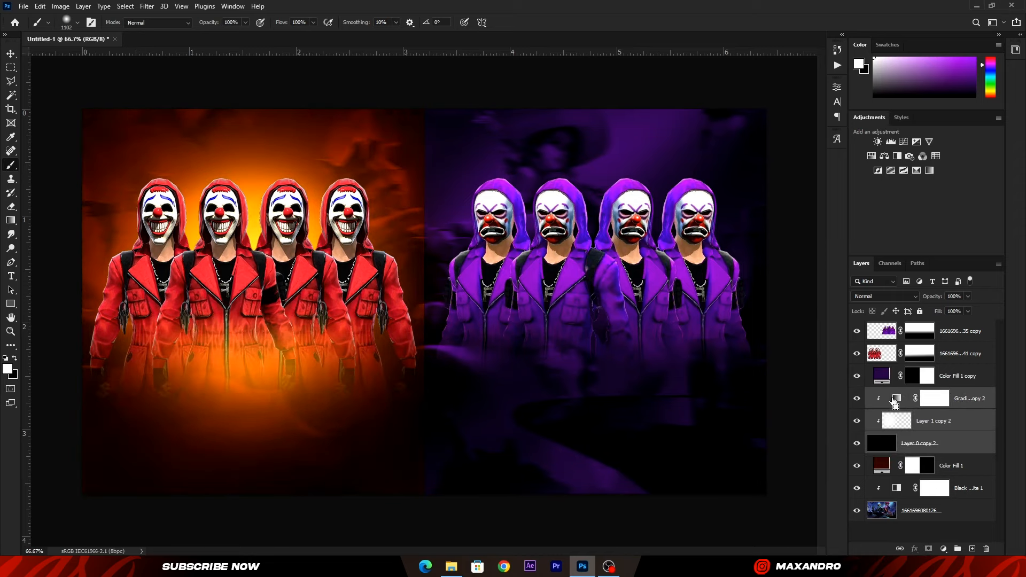
key("ctrl+j")
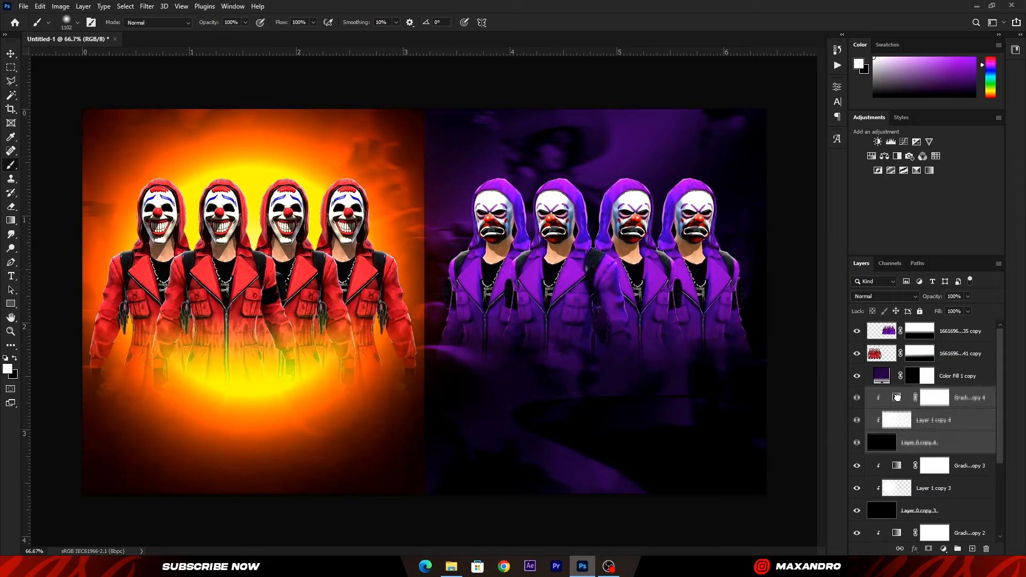
Move the topmost glow set above Color Fill 1 copy and shift it across the canvas behind the purple clowns.
left_click_drag(897, 404, 899, 371)
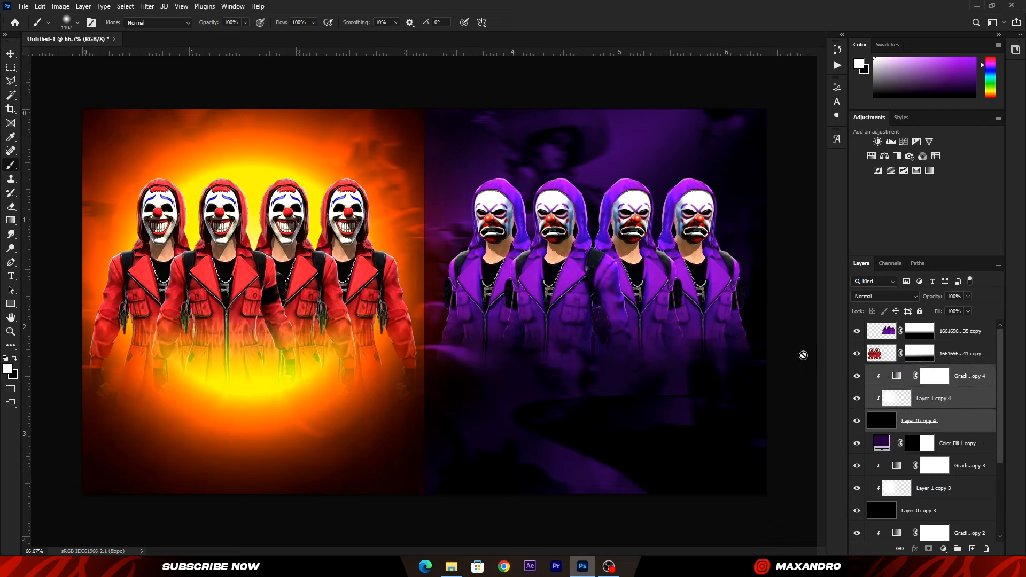
key("ctrl+t")
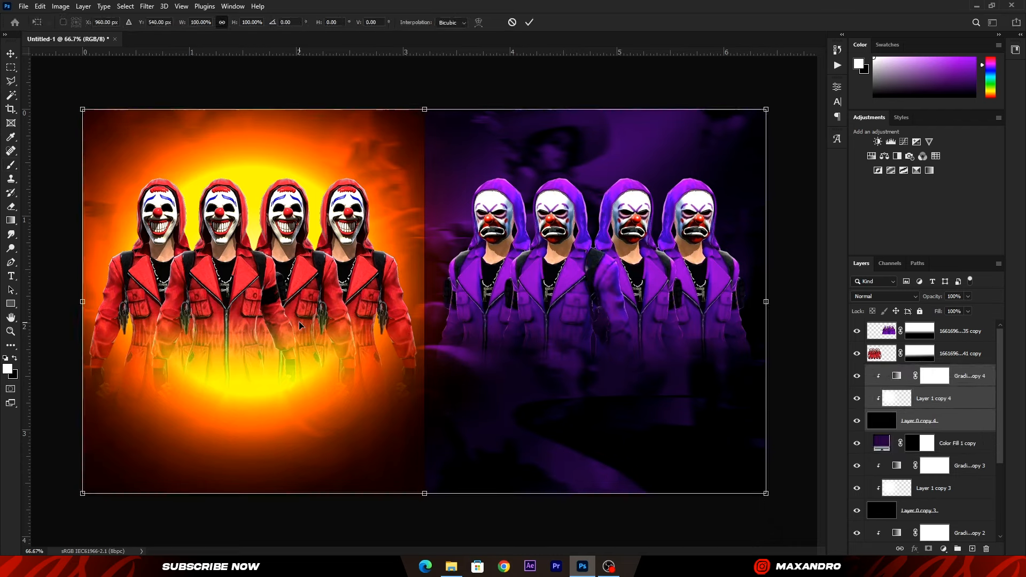
left_click_drag(299, 325, 641, 326)
left_click(529, 22)
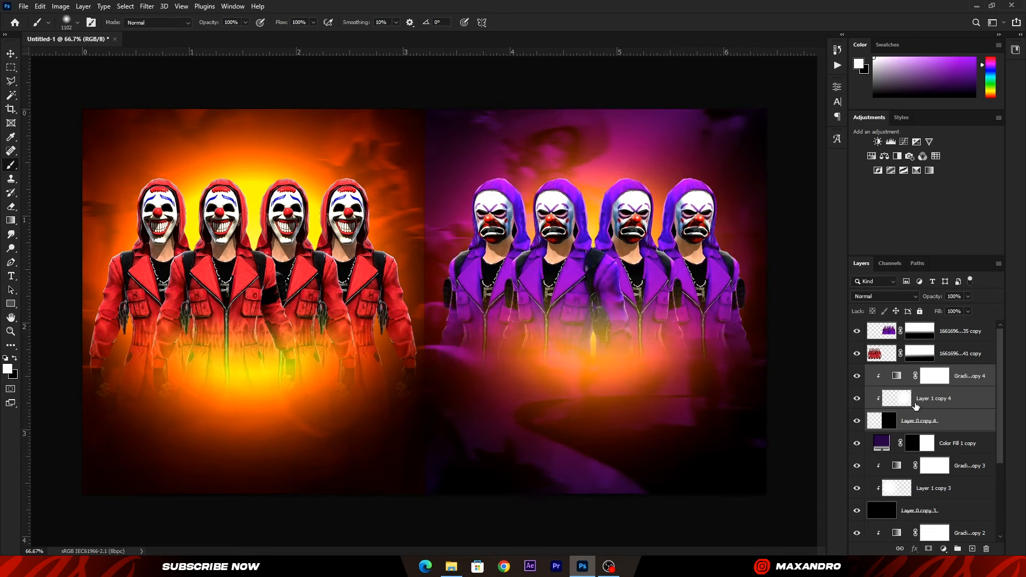
In the moved glow set's gradient map, change the 38% colour stop to dark purple, #4d006d.
double_click(897, 377)
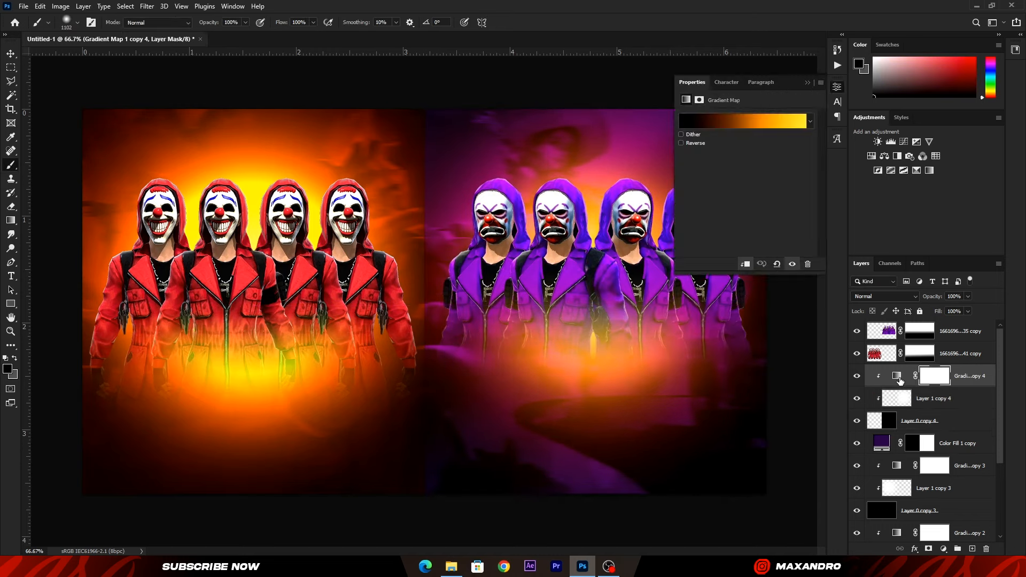
left_click(761, 124)
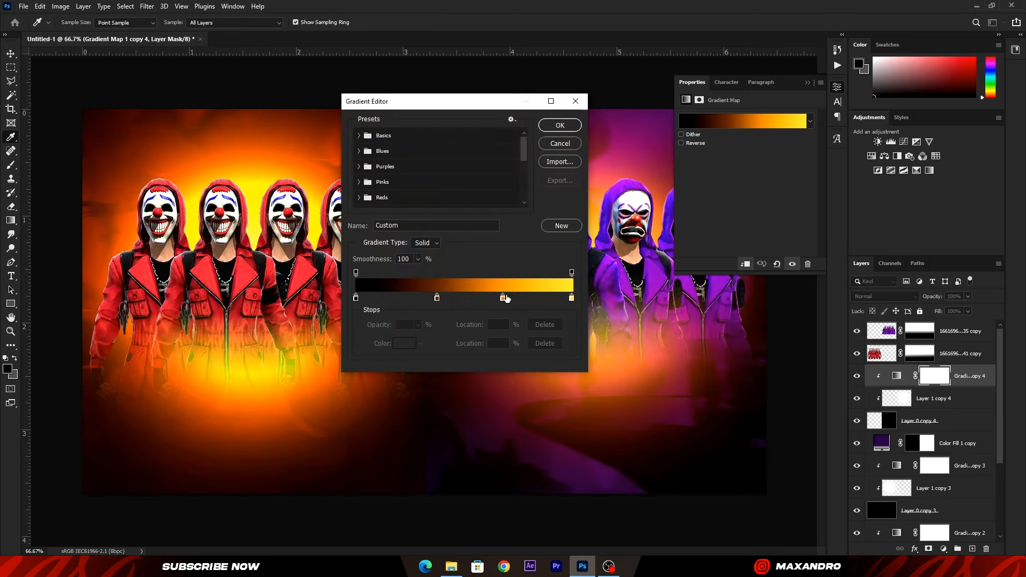
left_click(436, 298)
left_click(409, 343)
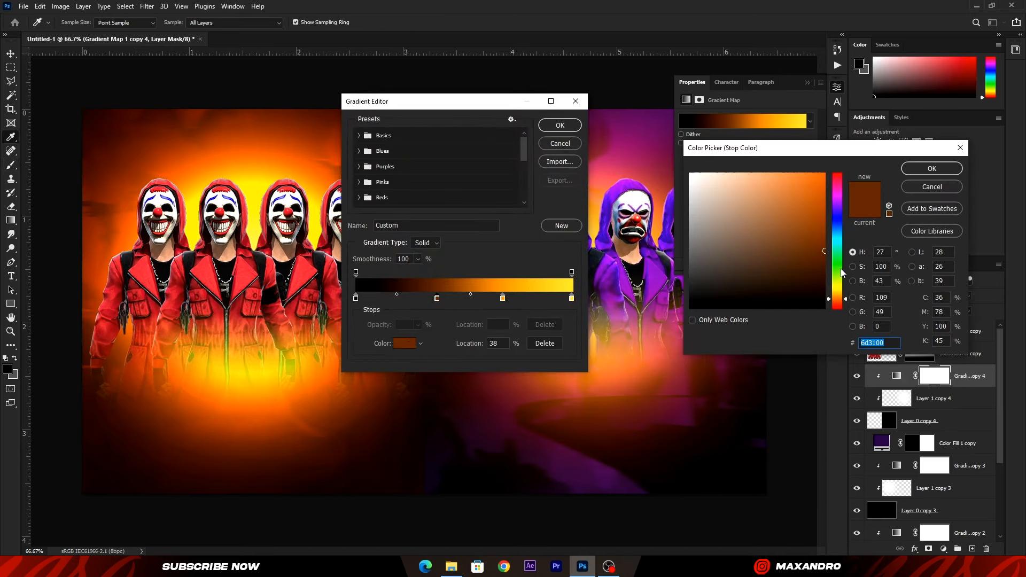
left_click_drag(837, 259, 835, 201)
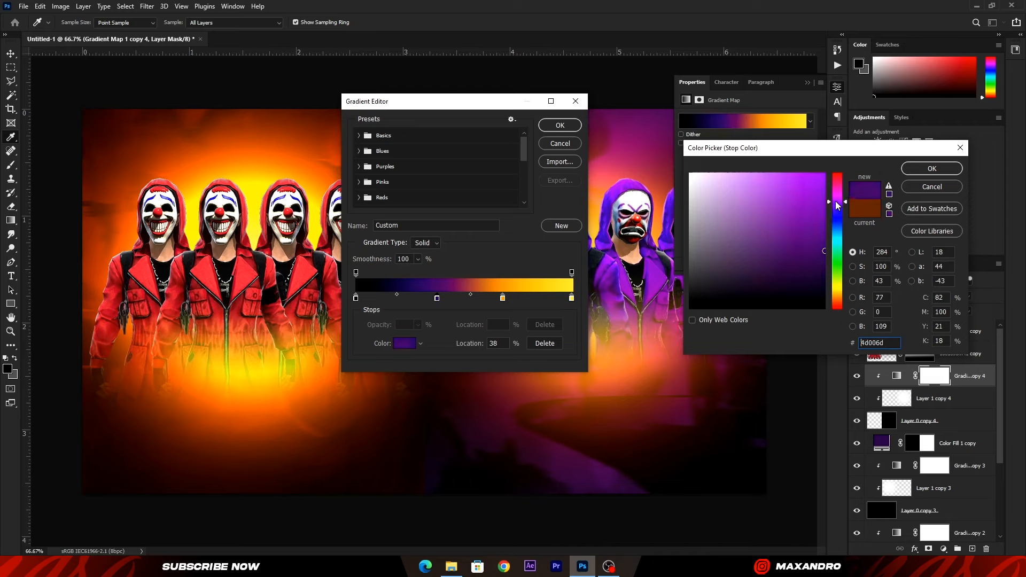
left_click(934, 170)
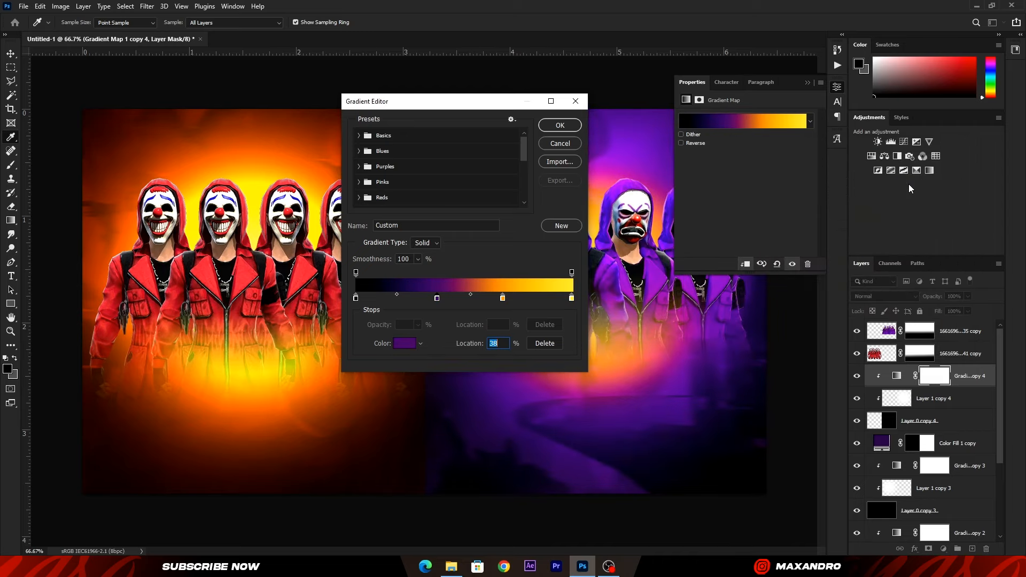
Set the gradient's 68% colour stop to a bright violet-magenta, #d200ff.
left_click(502, 300)
left_click(414, 342)
left_click(839, 255)
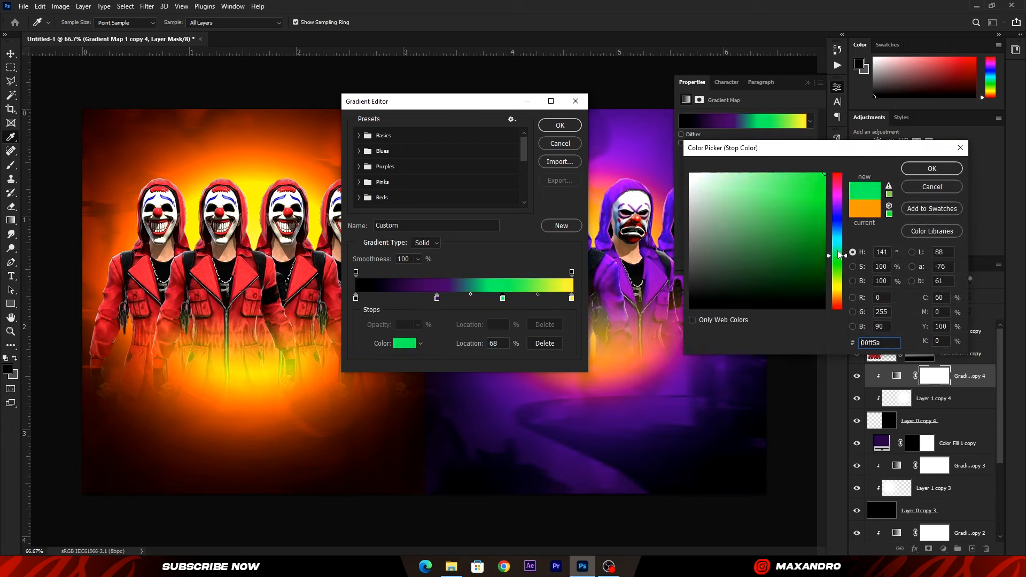
left_click_drag(839, 254, 842, 202)
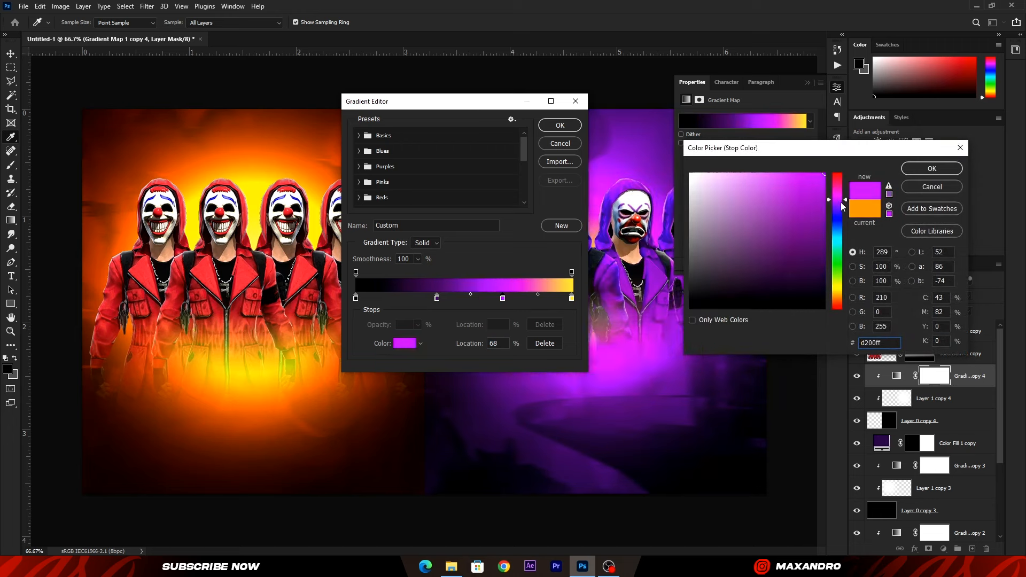
left_click(927, 170)
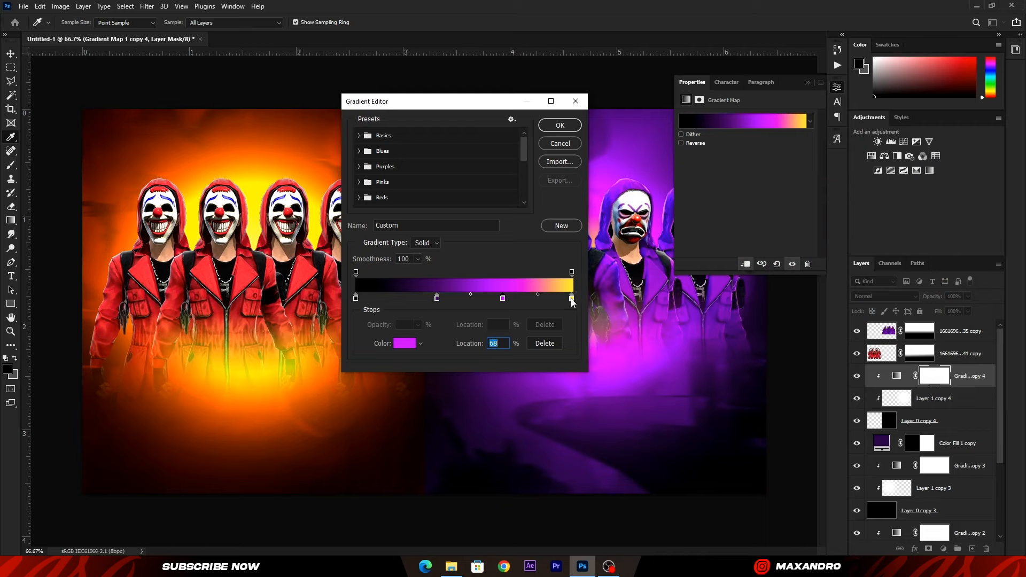
Set the gradient's 100% colour stop to a light pink-magenta.
left_click(572, 299)
left_click(406, 344)
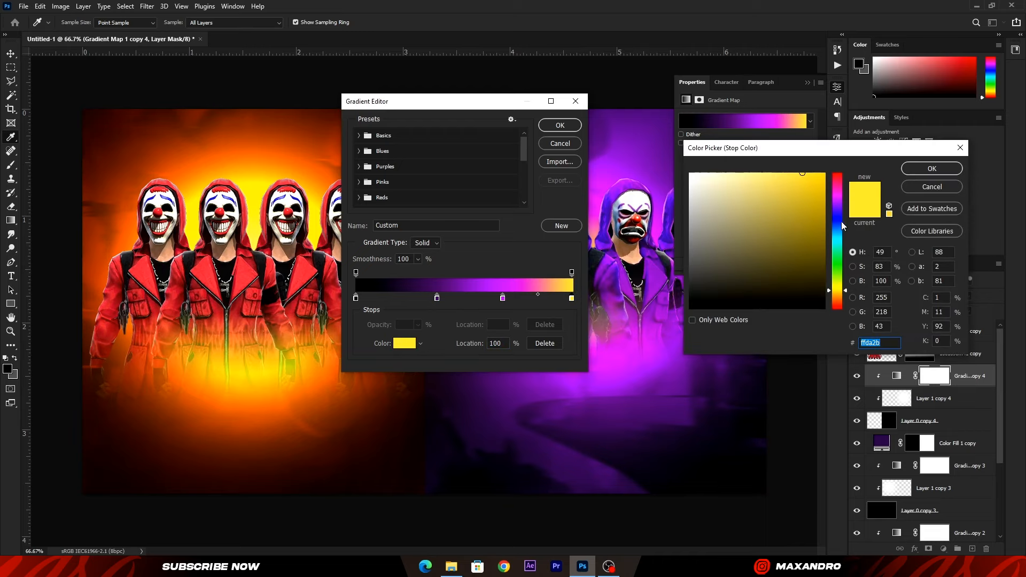
mouse_move(841, 222)
left_mouse_down()
mouse_move(842, 196)
mouse_move(779, 172)
mouse_move(748, 176)
mouse_move(773, 179)
left_mouse_up()
left_click(931, 169)
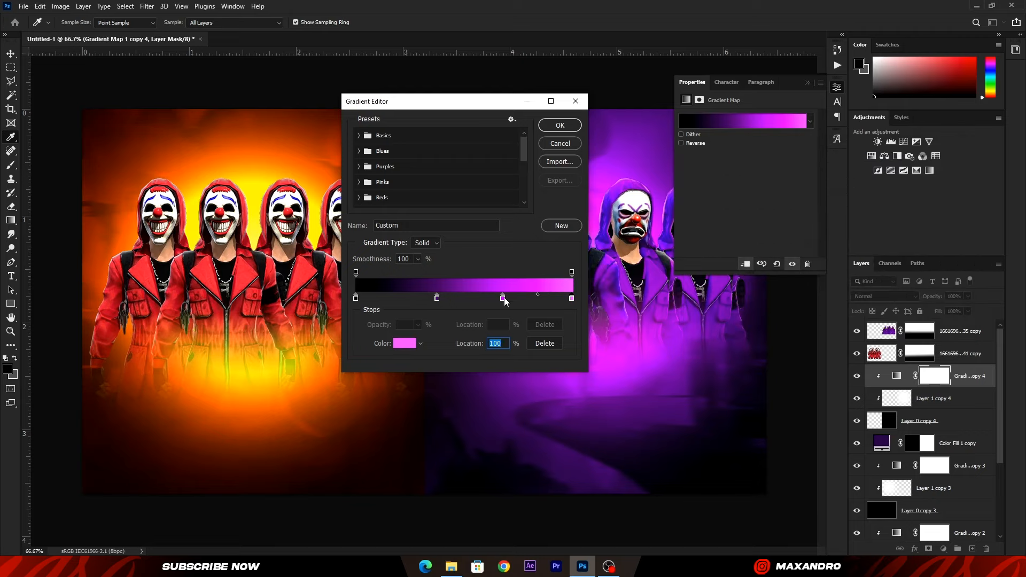
Lighten the gradient's 68% colour stop to a softer pink-violet and apply the purple gradient map.
left_click(503, 298)
left_click(404, 343)
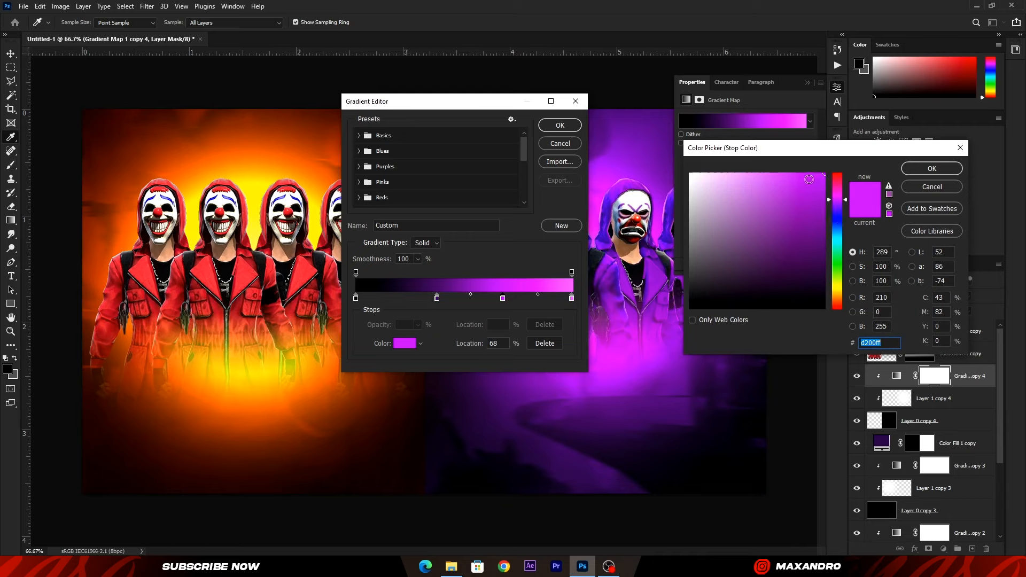
left_click_drag(809, 179, 775, 173)
left_click(915, 169)
left_click(560, 125)
key("b")
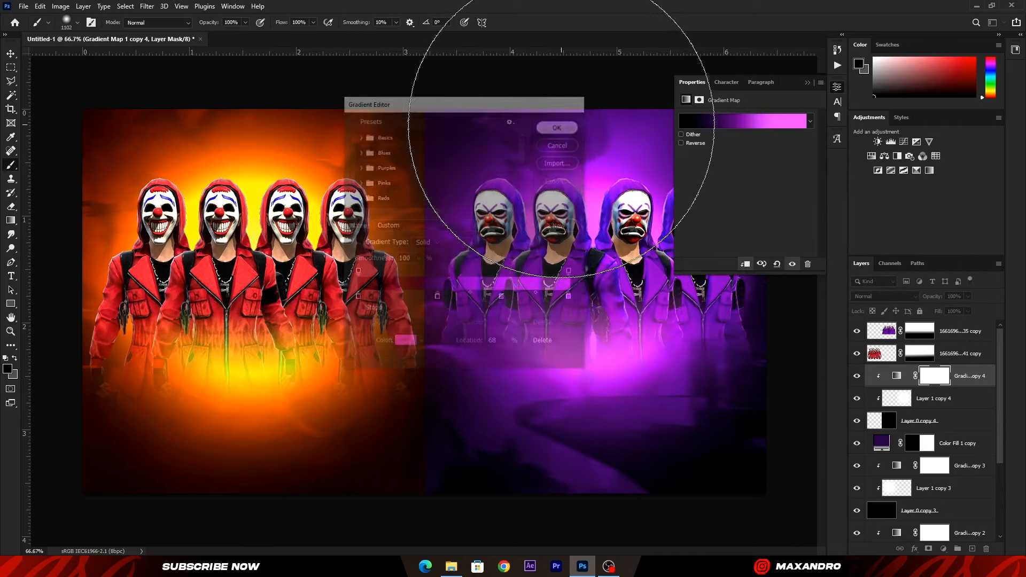
left_click(807, 83)
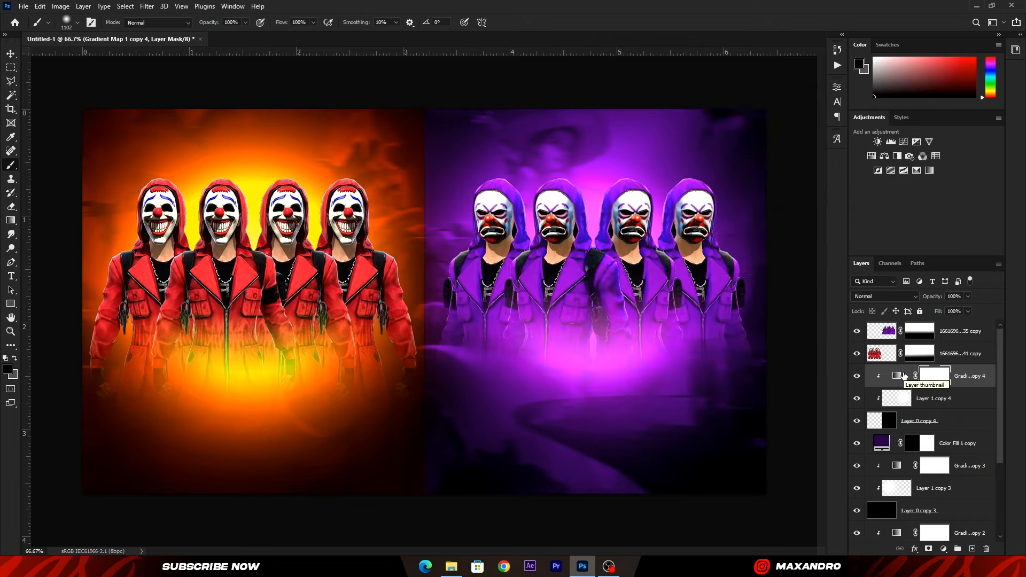
Duplicate the purple glow set of gradient map, Layer 1 copy 4 and Layer 0 copy 4 to intensify the glow.
left_click(894, 411, "shift")
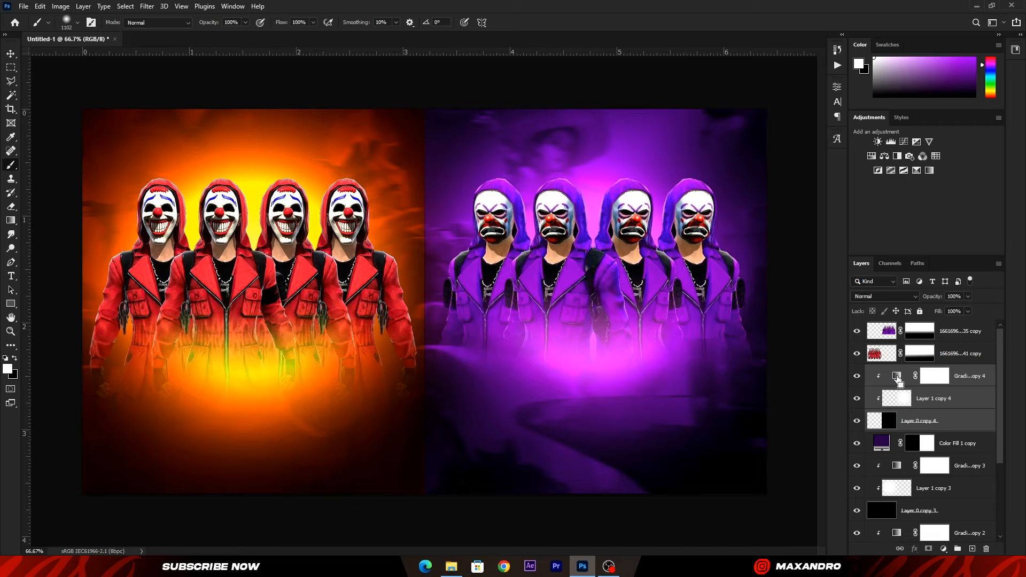
key("ctrl+j")
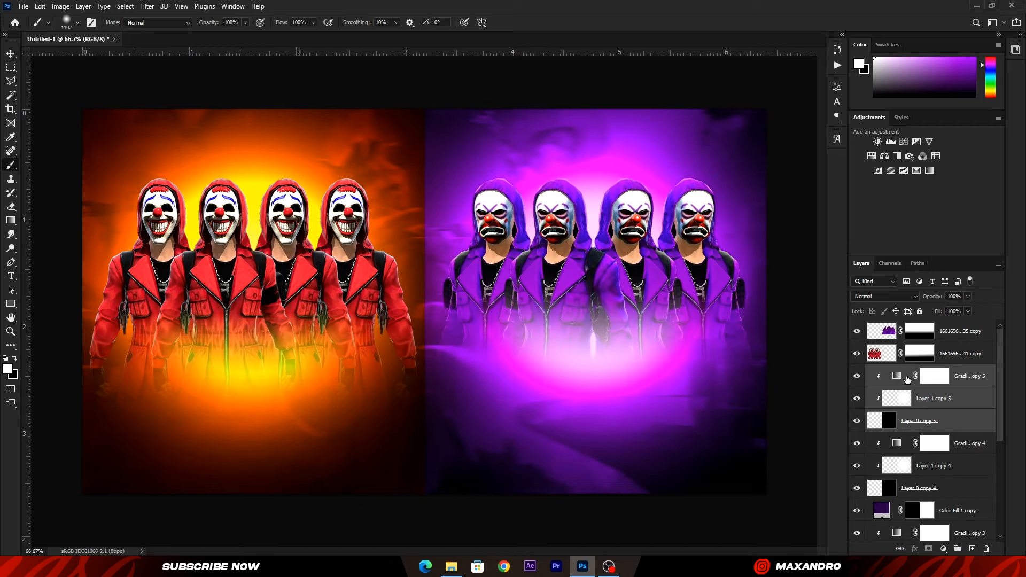
Try a different blend mode on Layer 0 copy 4, the black base layer of the lower purple glow set.
left_click(887, 488)
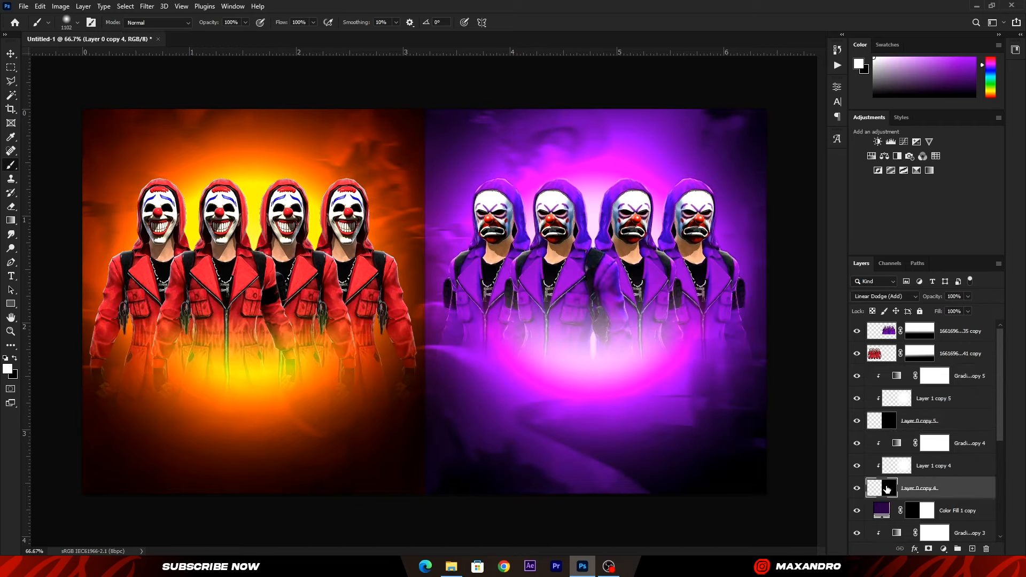
left_click(913, 298)
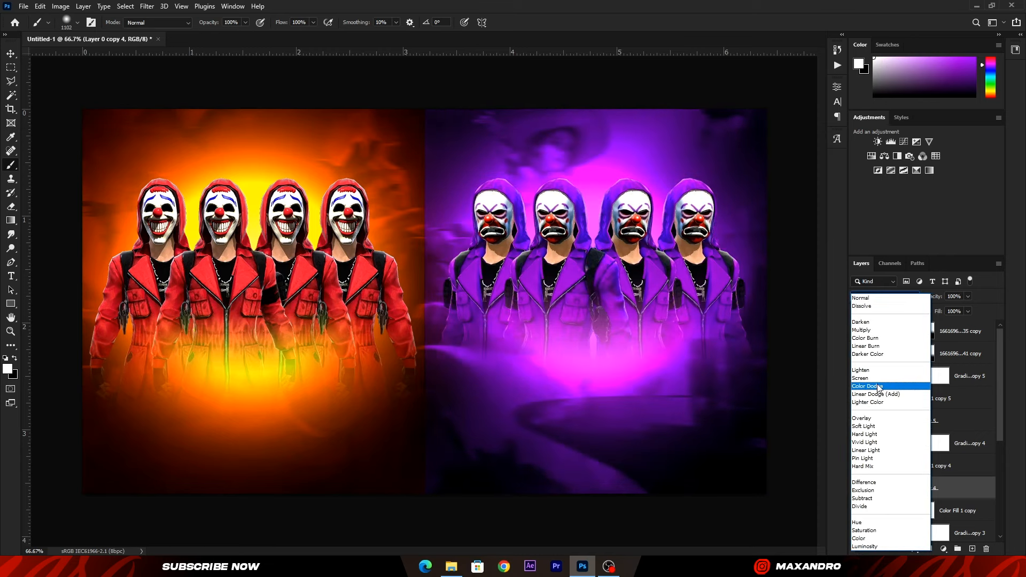
left_click(878, 378)
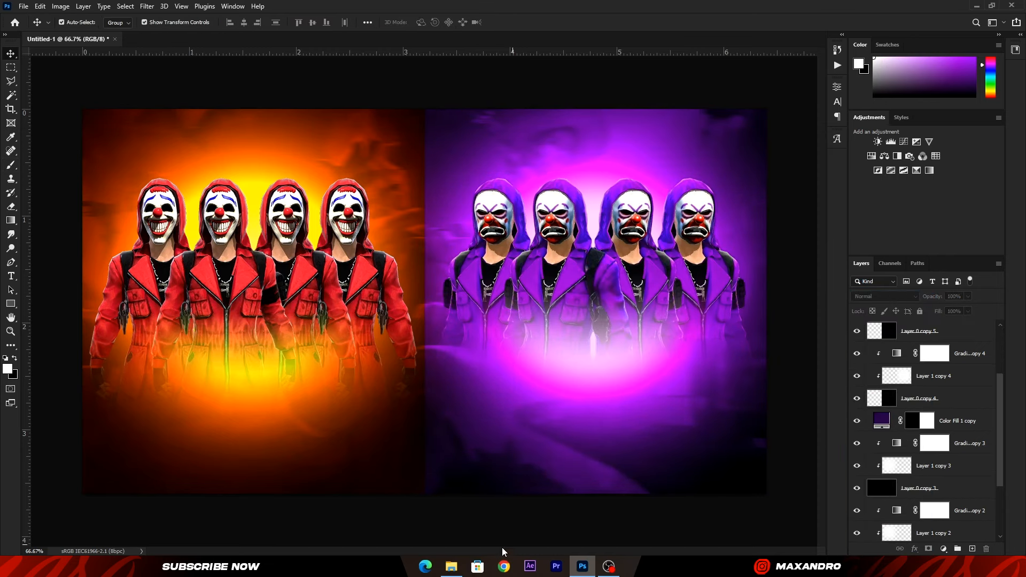
Place the realistic-lightning image from the Perfect Glow Thumbnail Pack folder over the red clowns' half of the canvas.
left_click(462, 568)
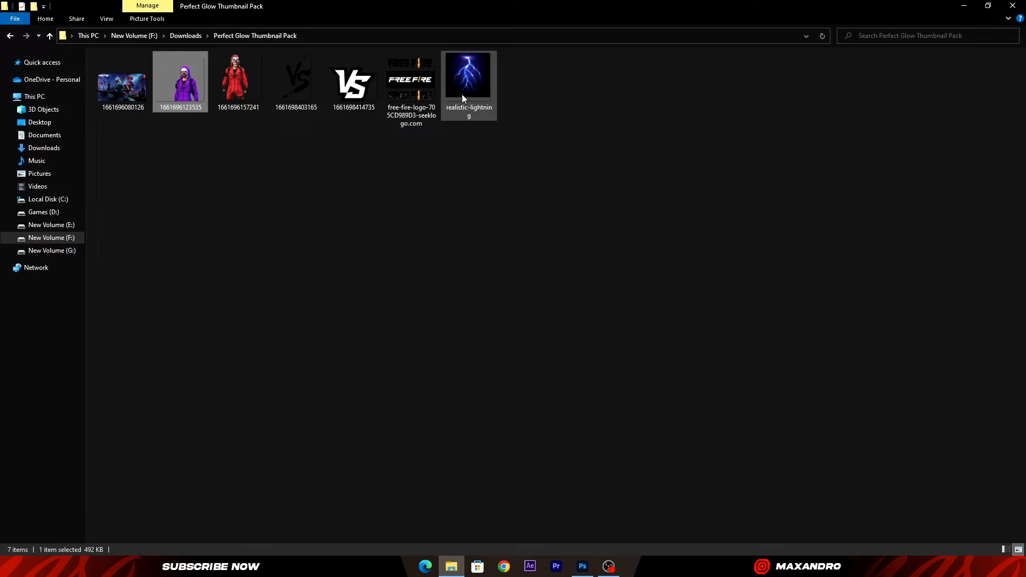
left_click_drag(462, 94, 218, 248)
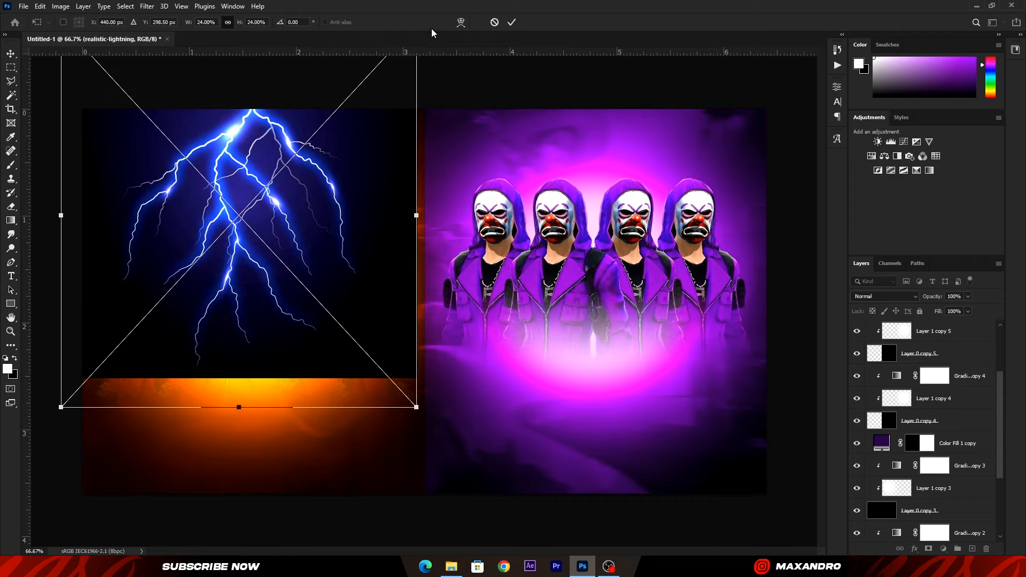
left_click(511, 22)
scroll(953, 470, "up", 3)
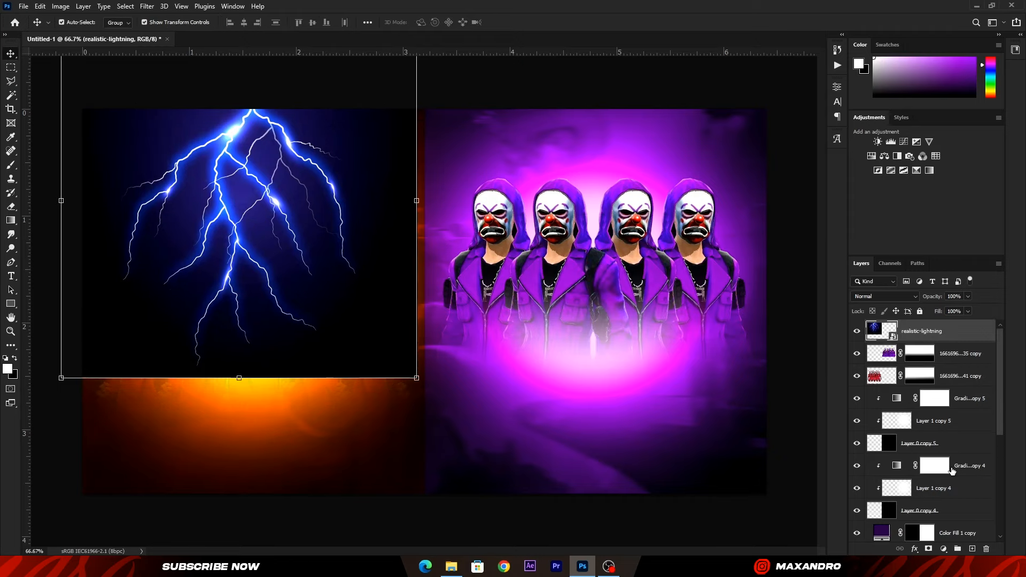
Move the realistic-lightning layer beneath both clown layers and set its blend mode to Color Dodge.
left_click_drag(883, 334, 888, 389)
left_click(887, 297)
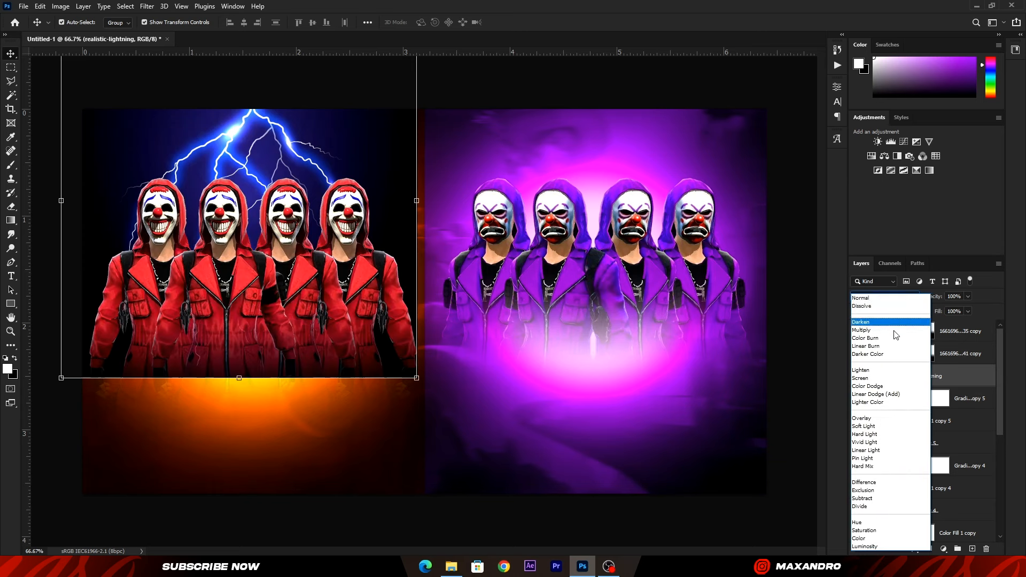
left_click(883, 387)
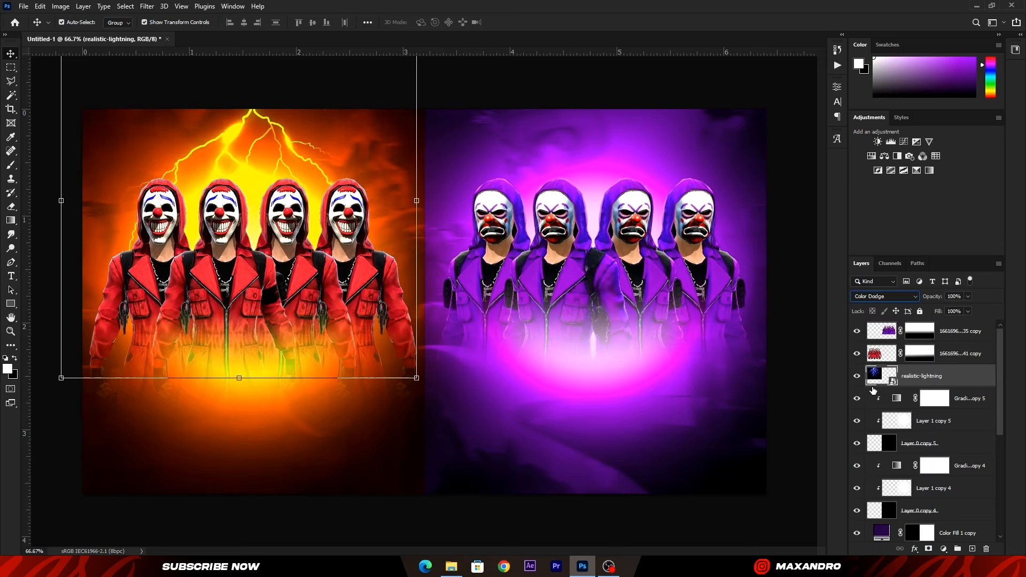
Rasterize the realistic-lightning layer and shift the bolt slightly up and to the right behind the red clowns.
right_click(941, 385)
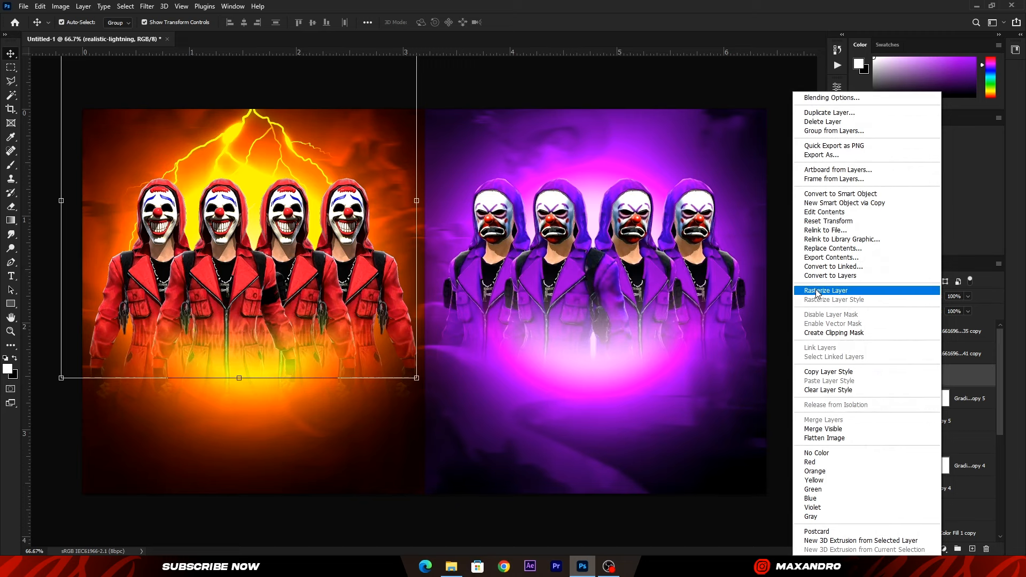
left_click(816, 292)
left_click_drag(381, 232, 389, 222)
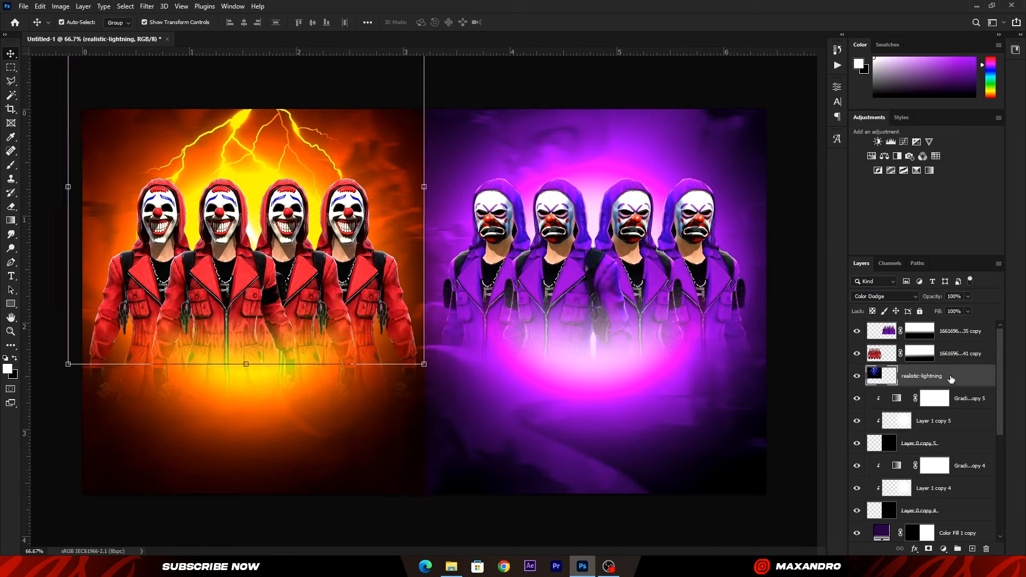
Reduce the lightning layer's fill to 50% and place a duplicate of it at the same height behind the purple clowns.
left_click(967, 311)
left_click_drag(966, 325, 943, 327)
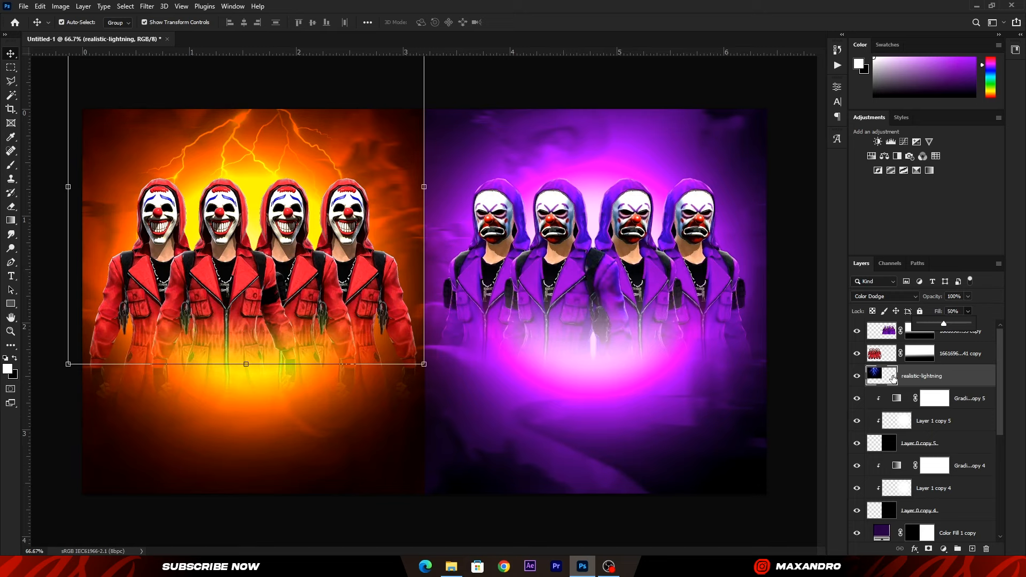
key("ctrl+j")
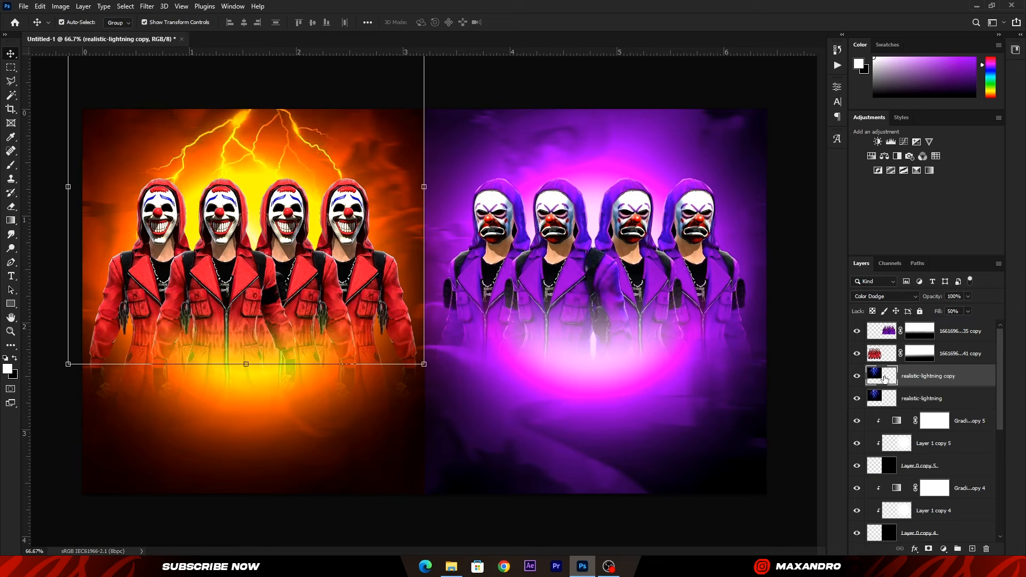
left_click_drag(370, 215, 712, 216)
left_click(529, 22)
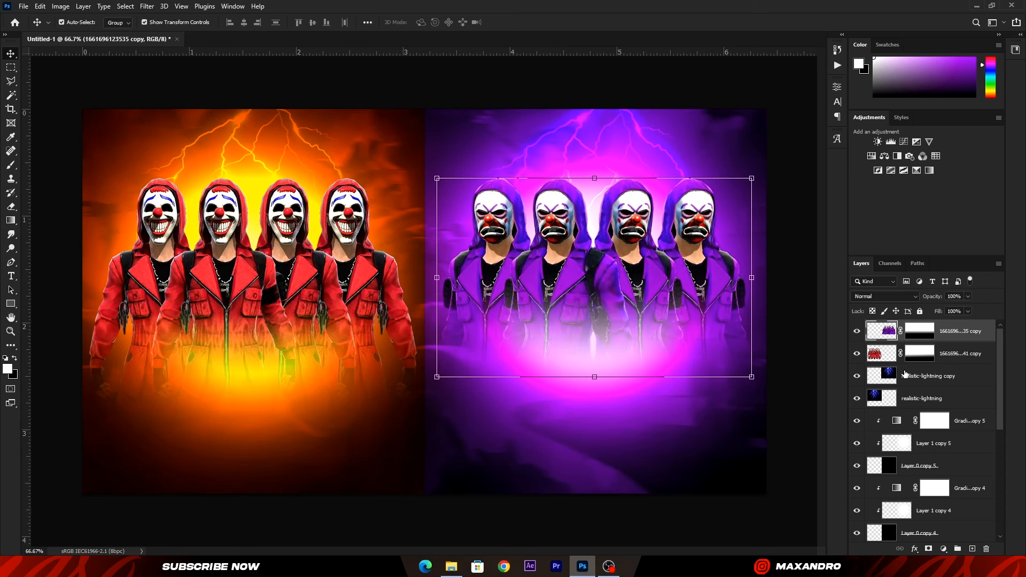
Add the text "4 RED" in white Avengeance Mightiest at 45.32 pt on a new layer above the clowns.
left_click(972, 549)
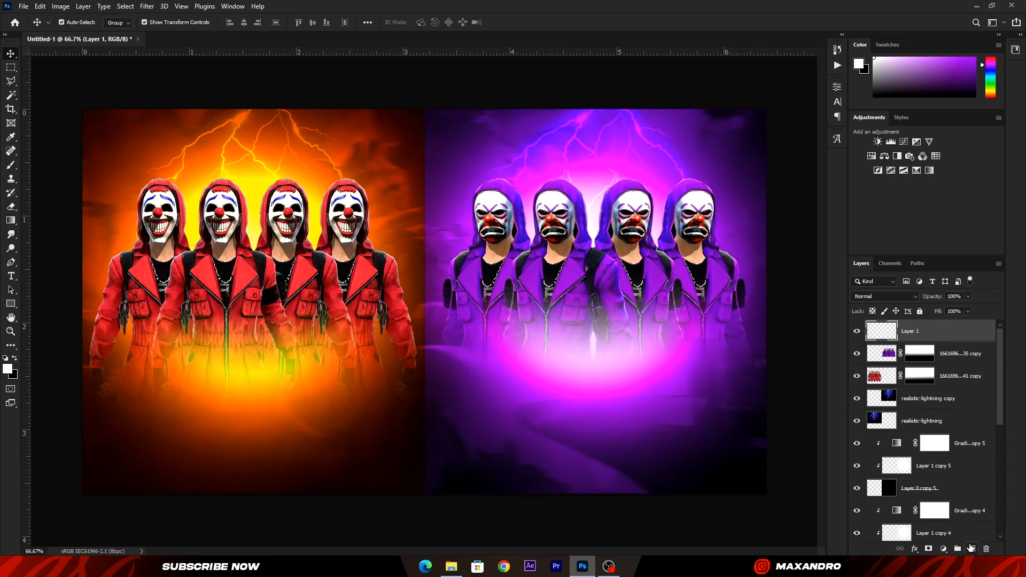
left_click(12, 275)
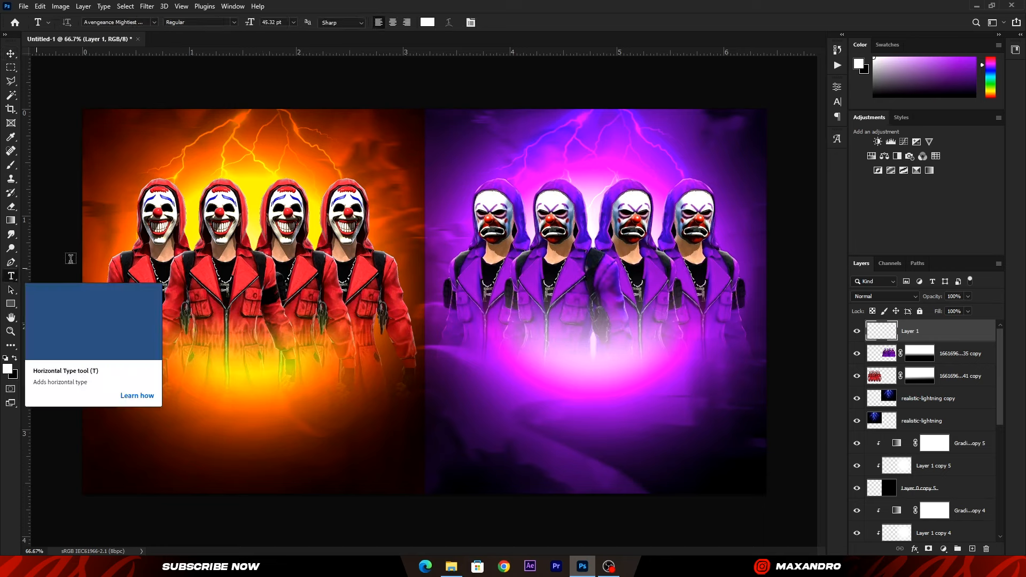
left_click(288, 408)
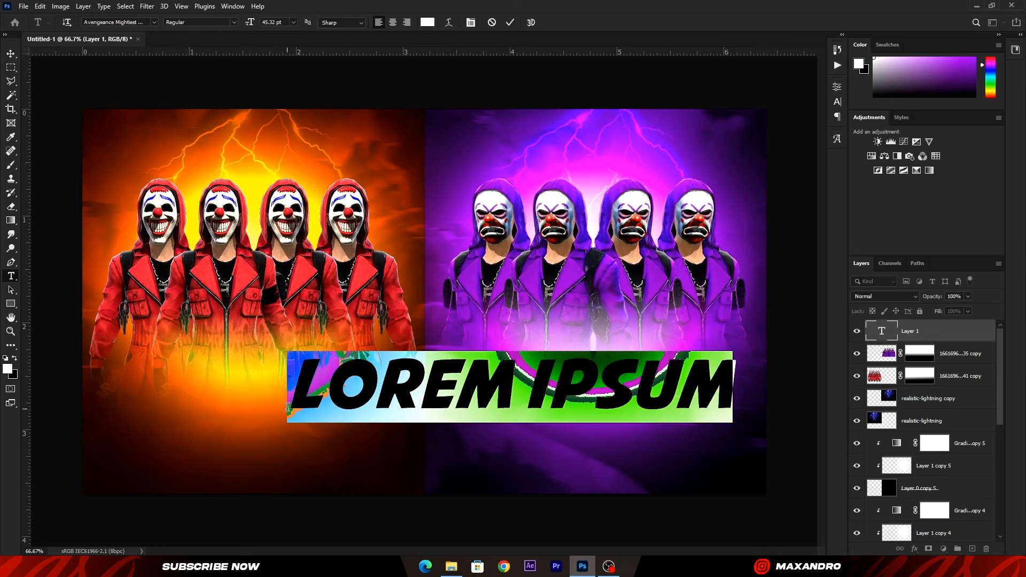
left_click(152, 23)
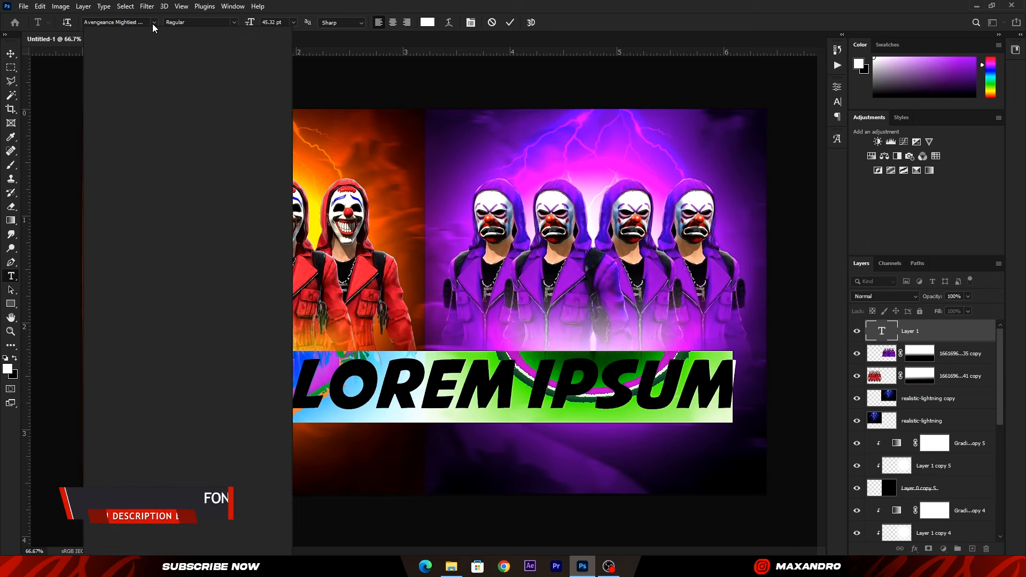
left_click(150, 55)
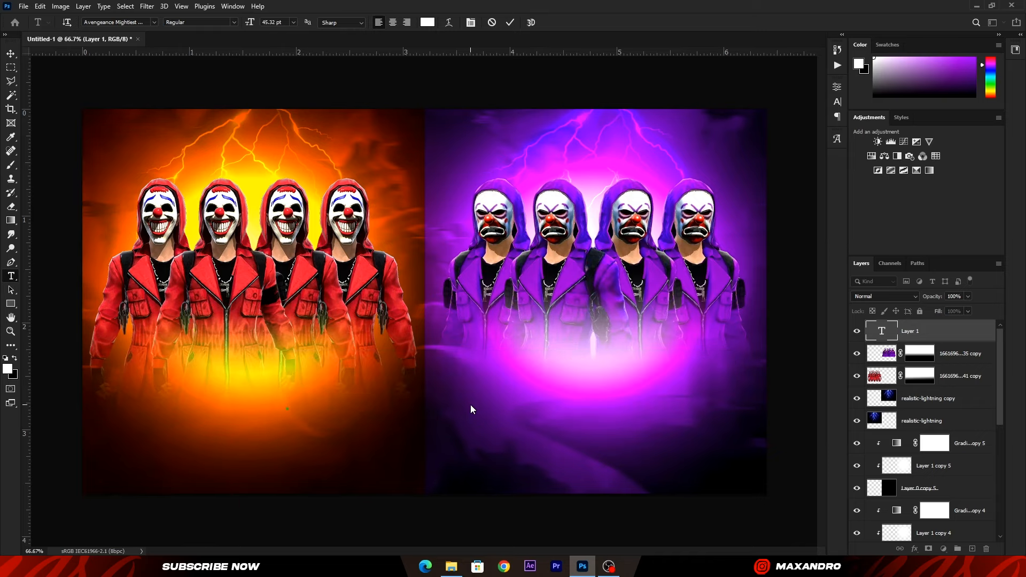
type("4 RED")
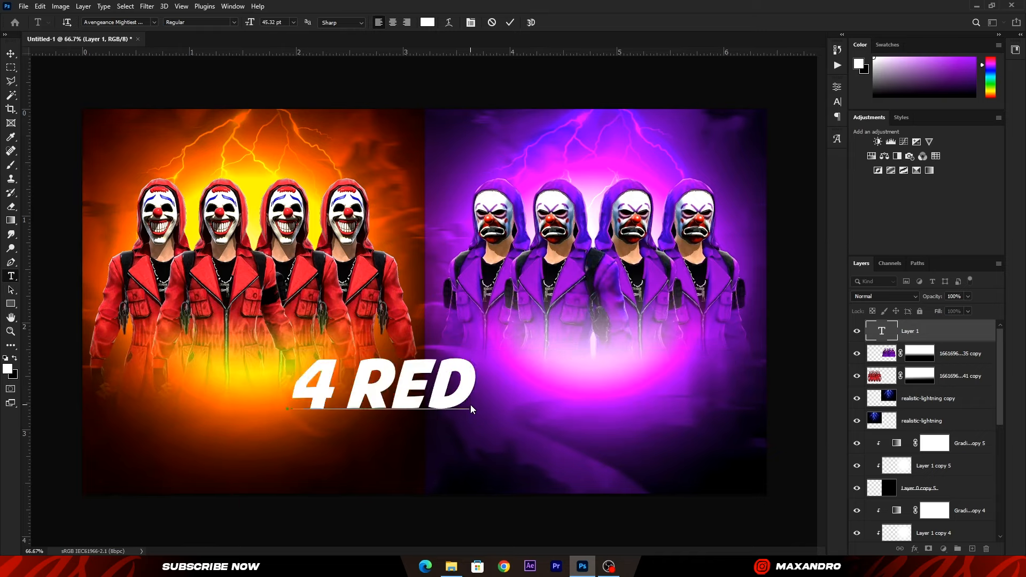
left_click(882, 332)
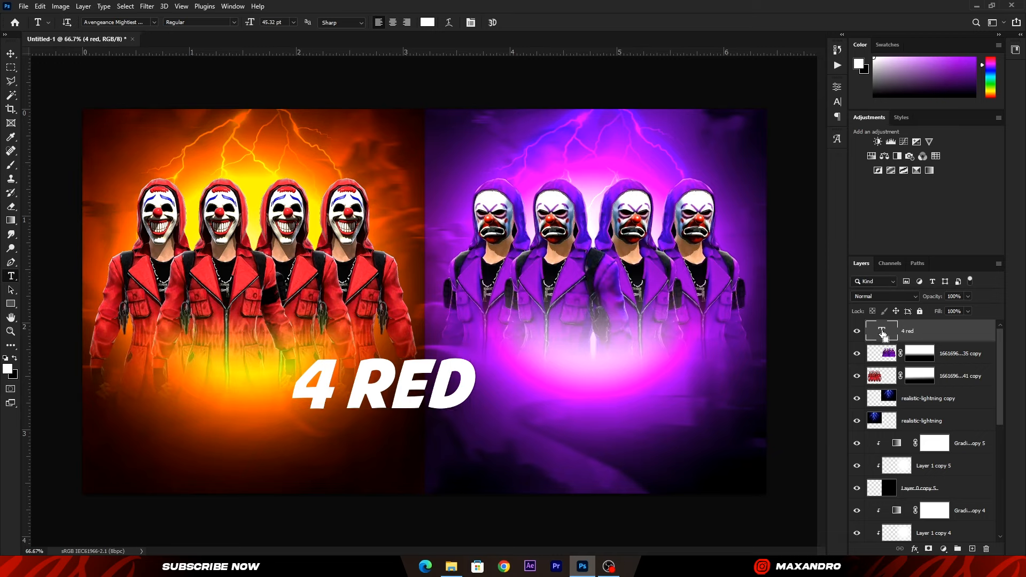
Duplicate the 4 RED text, change the copy's wording to "CRIMINALS" and centre it directly beneath the first line.
key("ctrl+j")
double_click(881, 333)
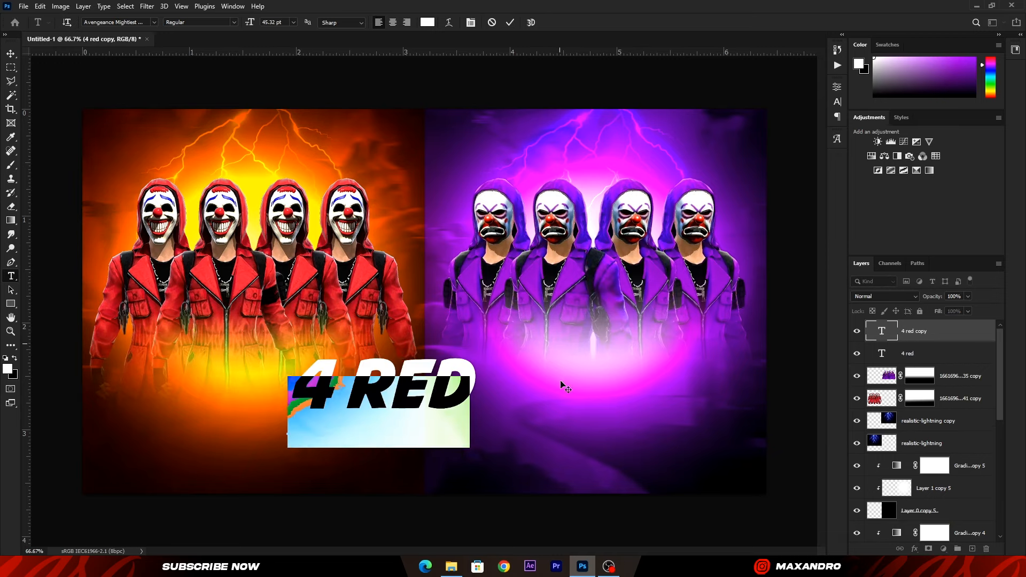
left_click_drag(560, 380, 560, 402)
key("BackSpace")
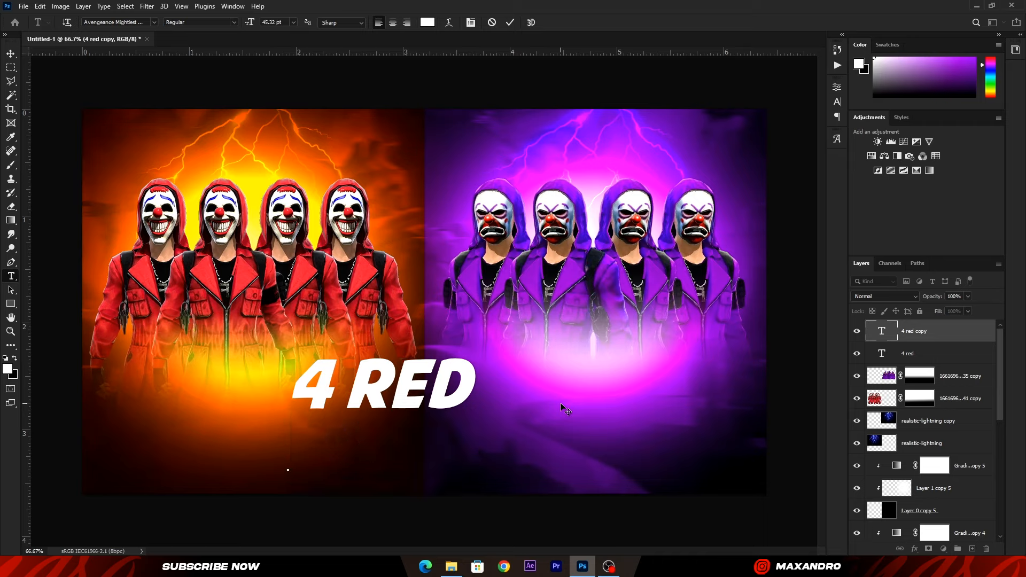
type("CRIM")
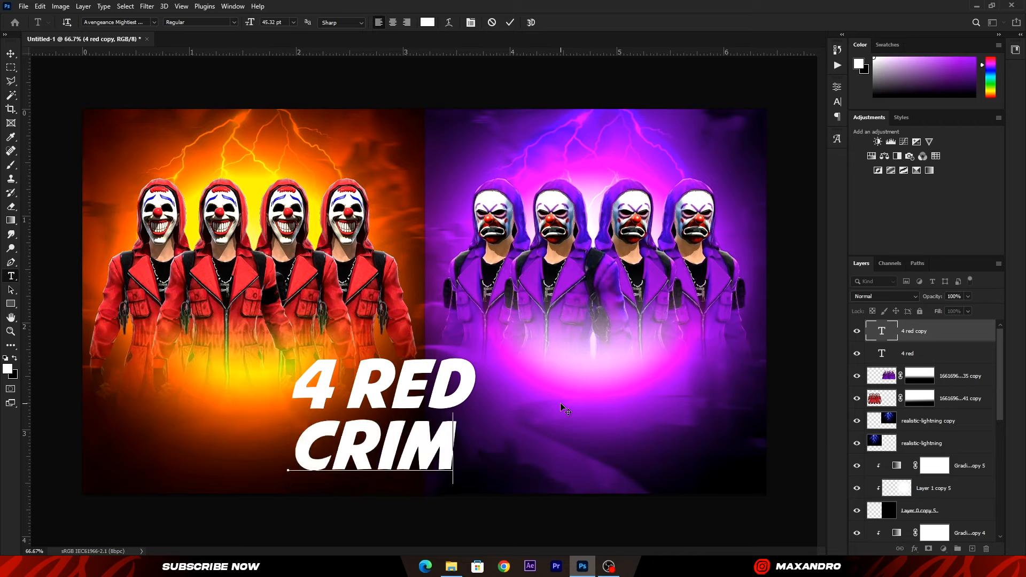
type("INALS")
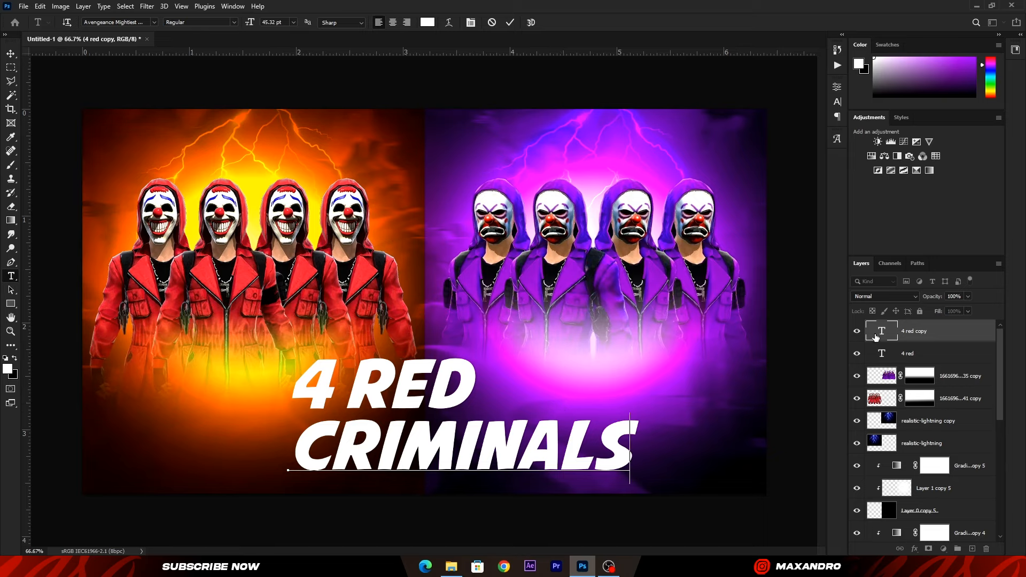
left_click_drag(552, 380, 477, 368)
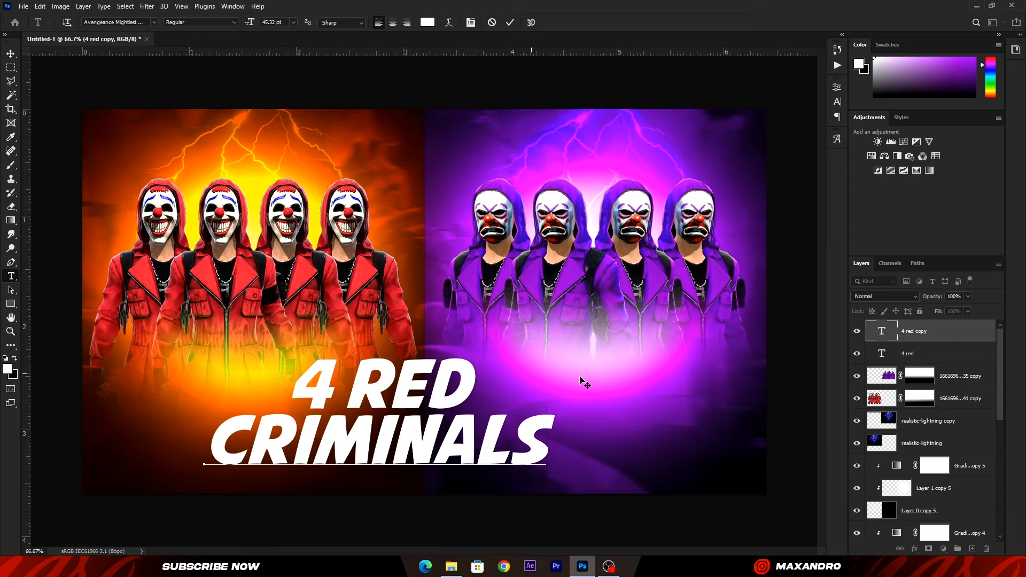
Scale both text lines together to 83.81% and centre them over the lower bodies of the red clowns.
left_click(882, 334)
left_click(882, 353, "shift")
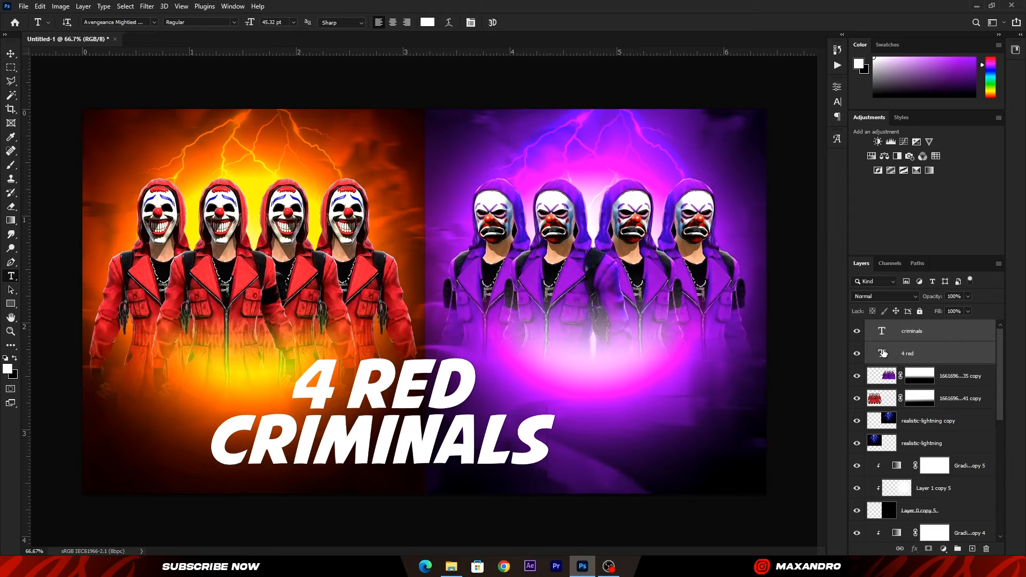
key("ctrl+t")
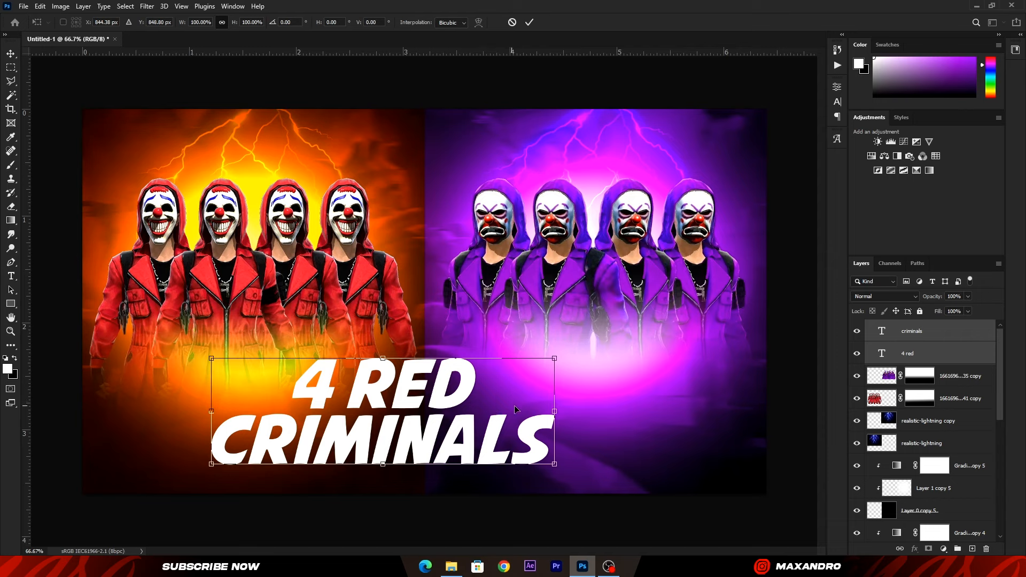
left_click_drag(556, 411, 499, 410)
left_click_drag(441, 399, 338, 386)
left_click(284, 395)
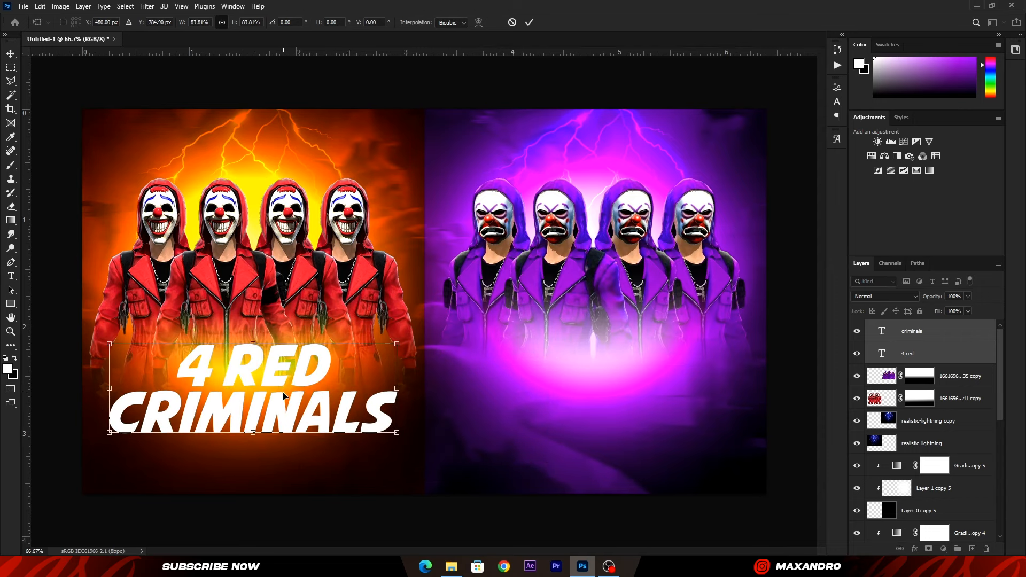
left_click(534, 21)
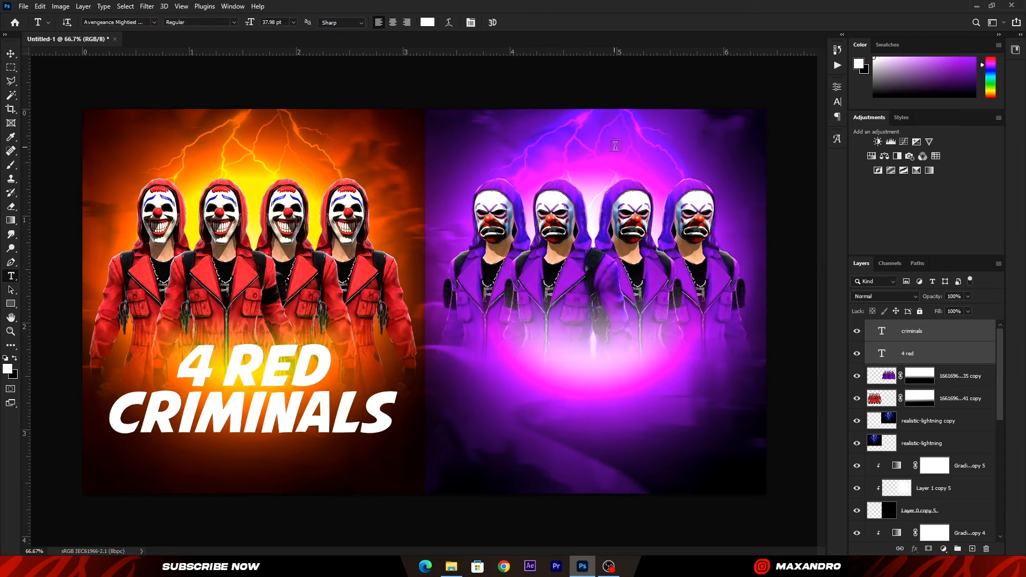
Duplicate the 4 RED text layer and give the copy a Gradient Overlay using the Black, White preset.
left_click(954, 351)
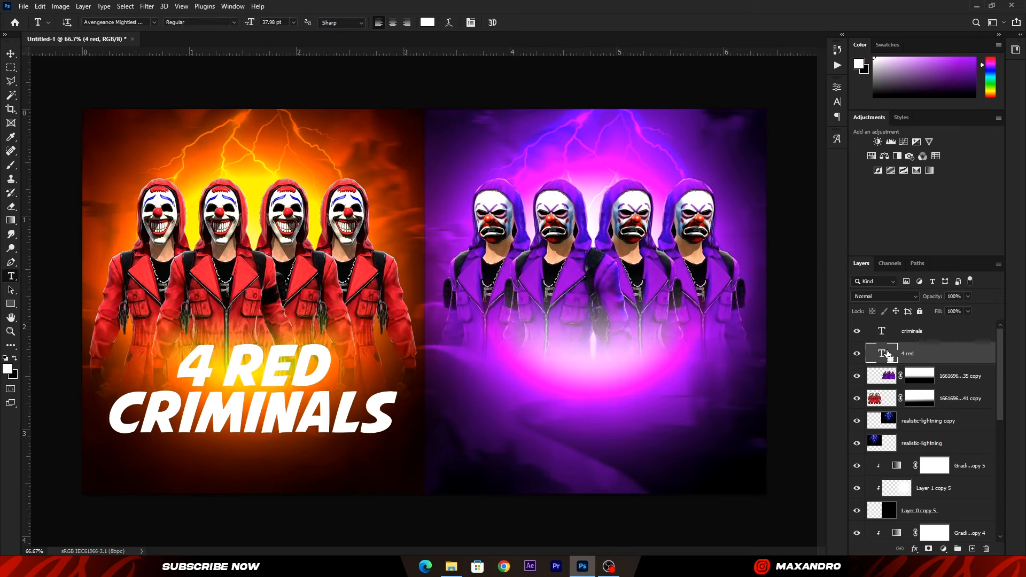
key("ctrl+j")
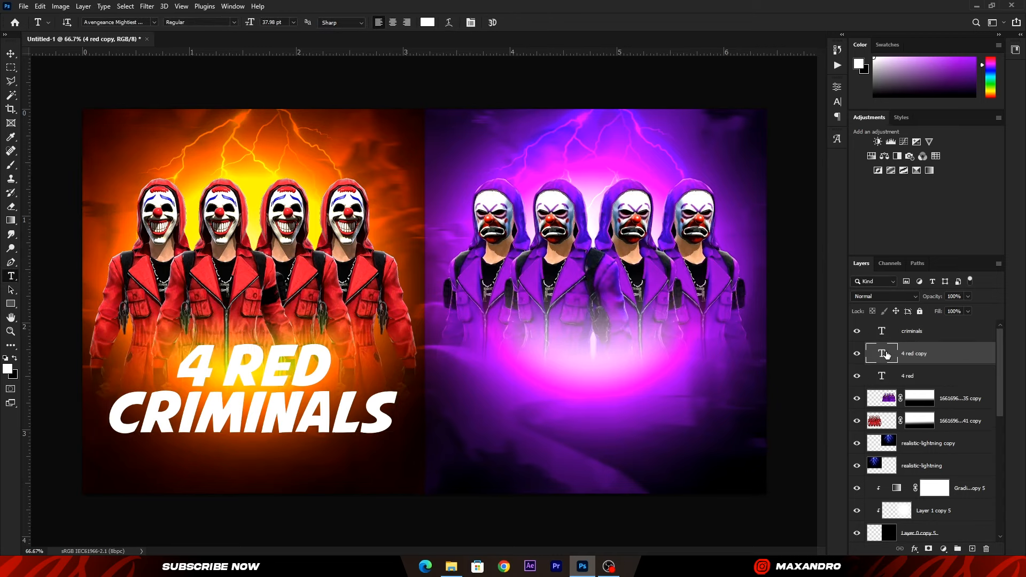
double_click(940, 359)
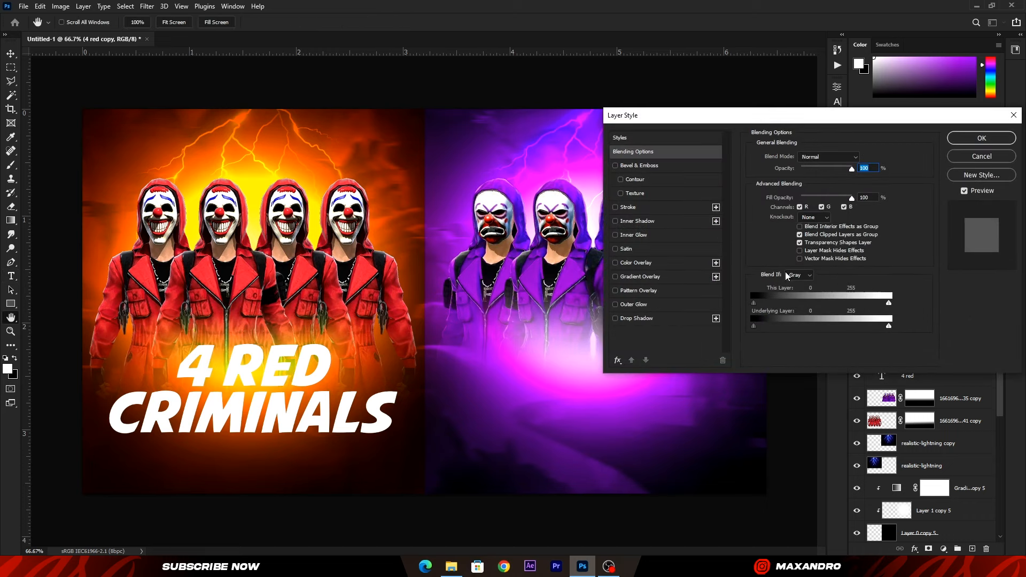
left_click(642, 276)
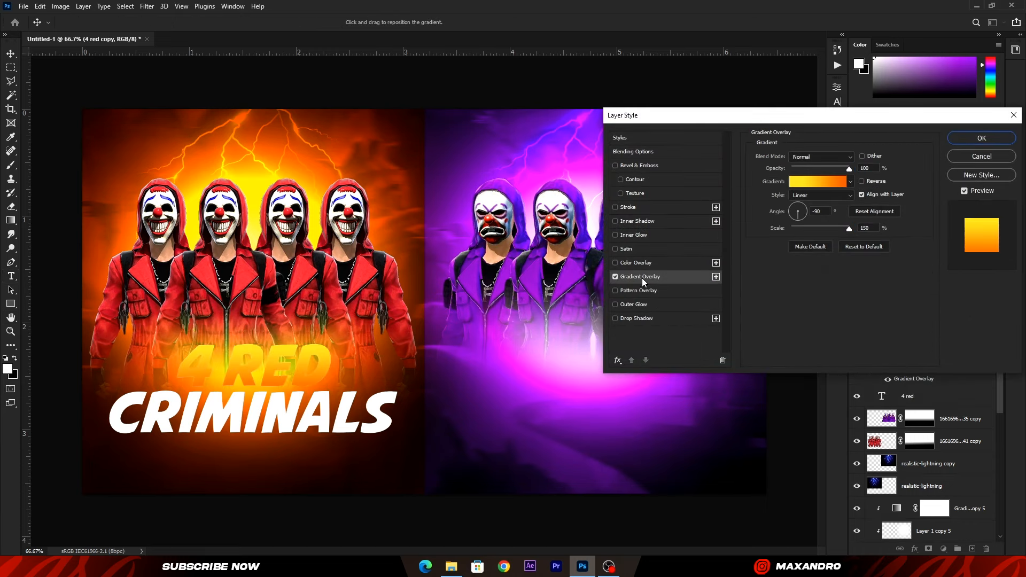
left_click(800, 184)
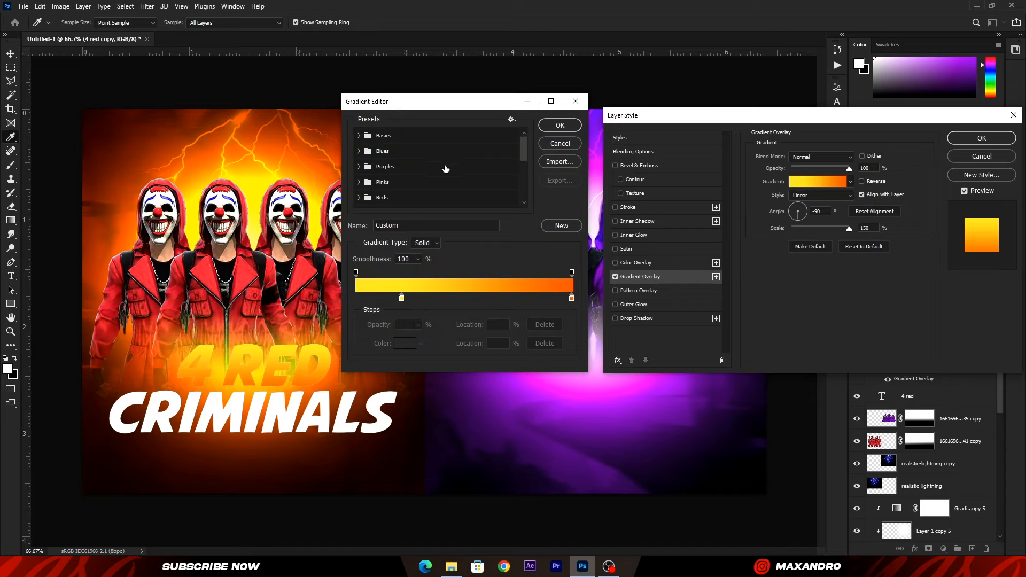
left_click(359, 137)
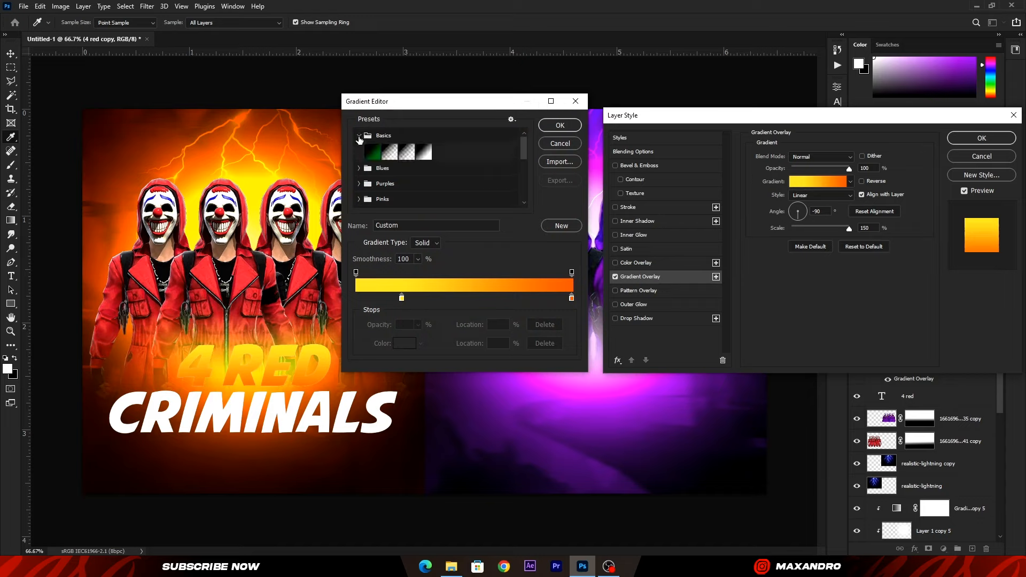
left_click(424, 153)
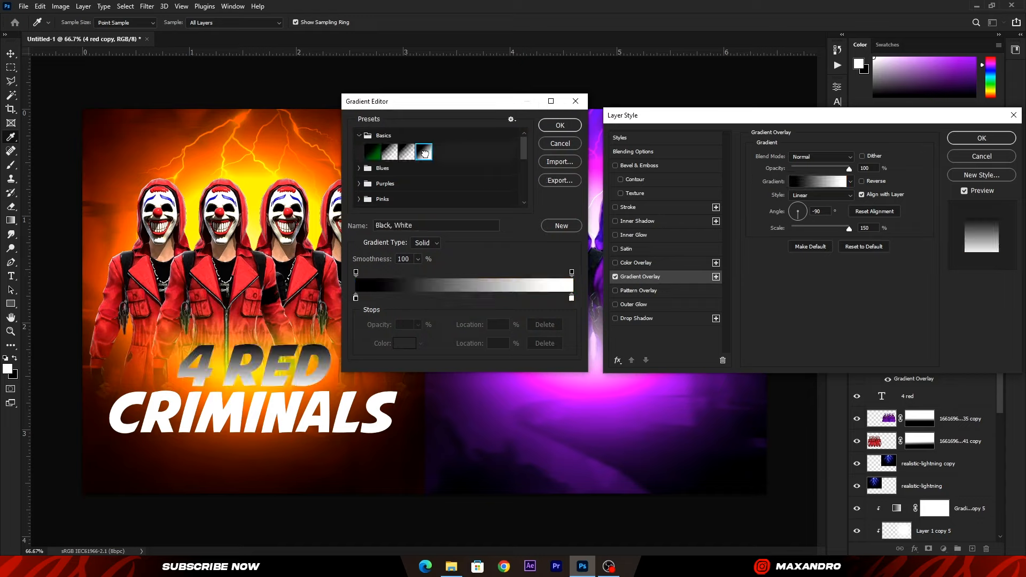
Set the overlay gradient's 0% colour stop to yellow ffea00.
left_click(357, 299)
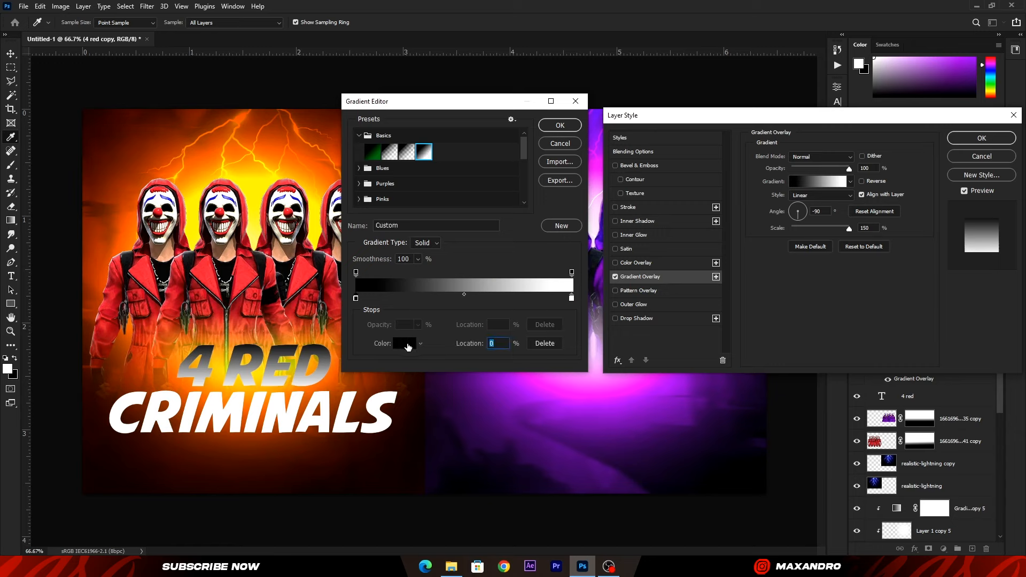
left_click(407, 345)
left_click(837, 297)
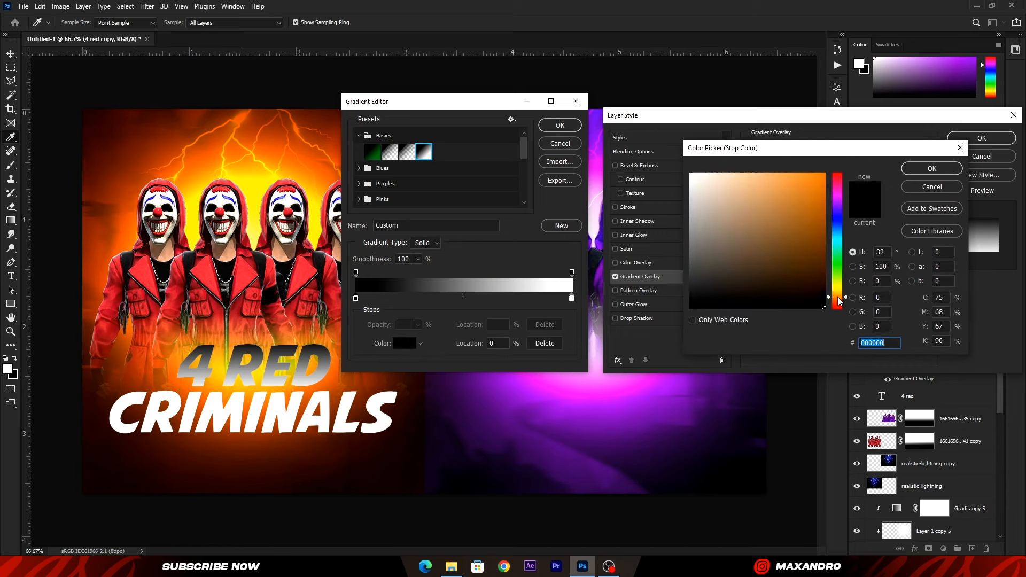
left_click_drag(838, 297, 838, 288)
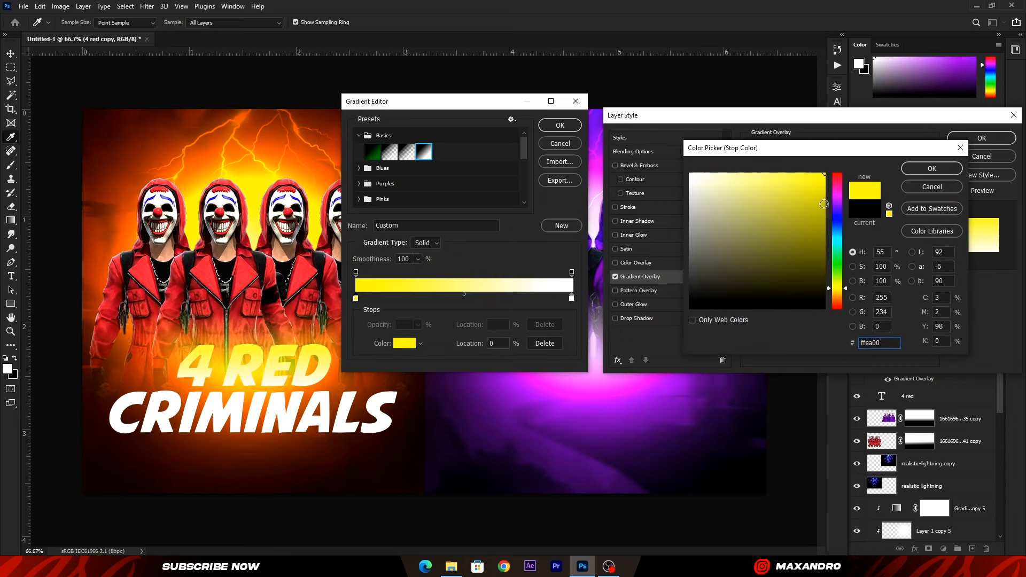
left_click(927, 169)
Set the overlay gradient's 100% colour stop to orange ff8a00 and apply the gradient to the 4 RED copy.
left_click(571, 299)
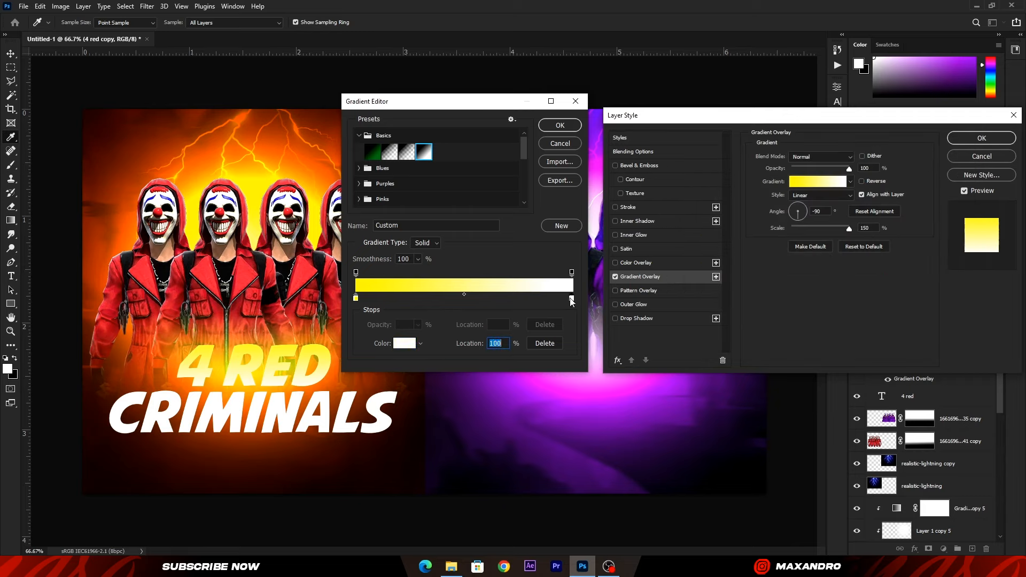
left_click(414, 343)
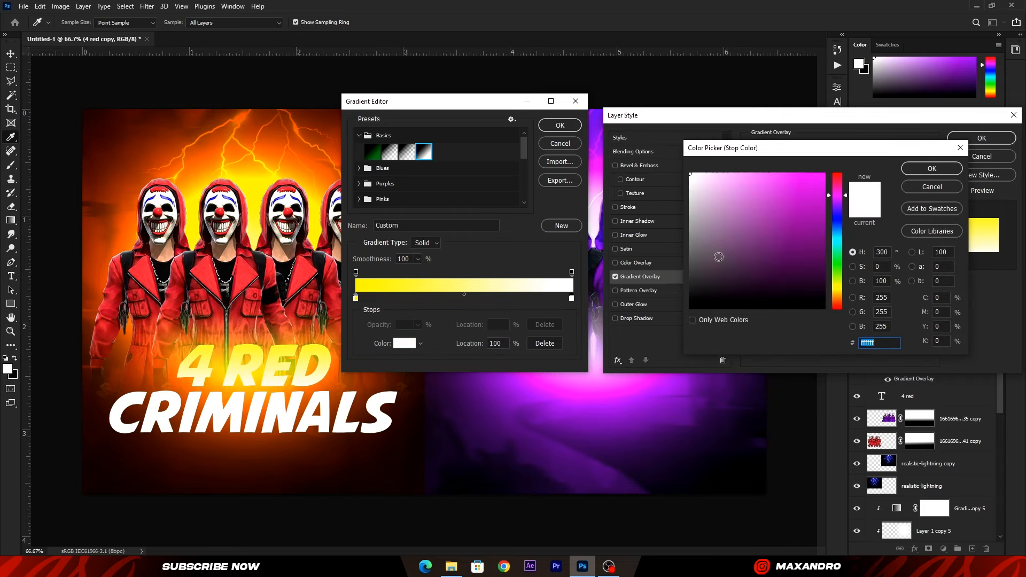
left_click(839, 297)
left_click_drag(811, 222, 855, 162)
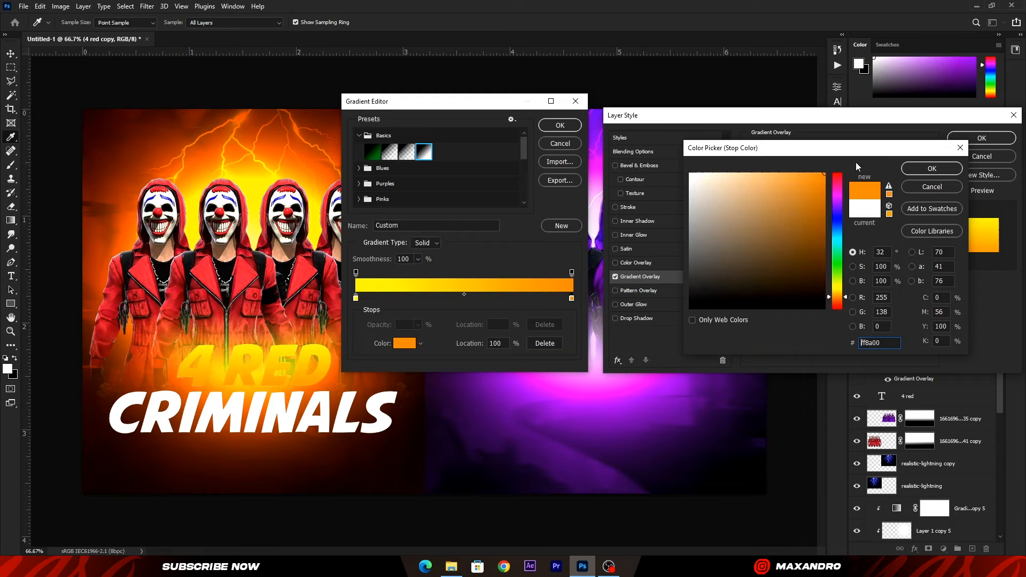
left_click(927, 167)
left_click(560, 126)
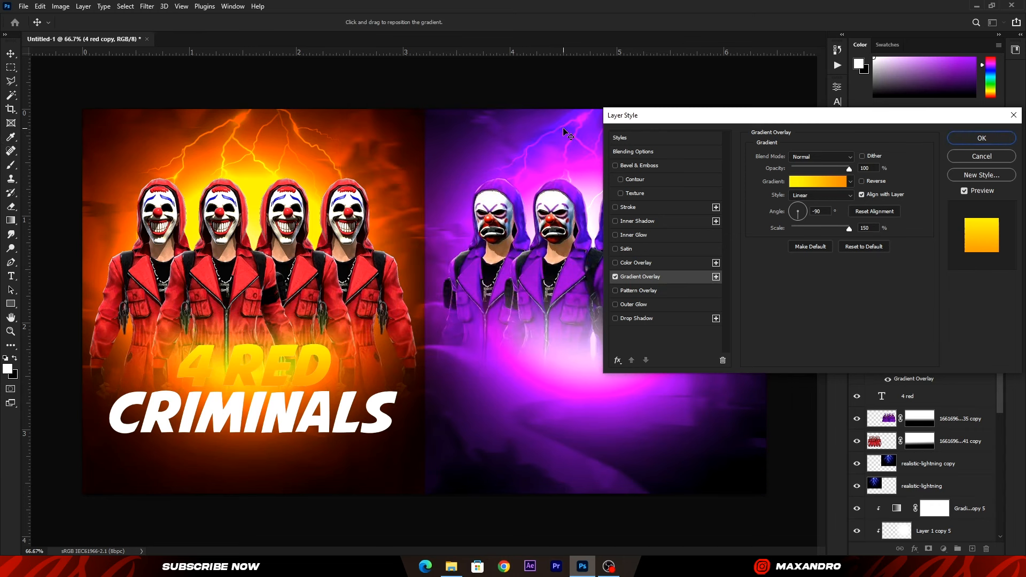
left_click(983, 138)
Give the original 4 RED text layer a dark brown Color Overlay of 513000.
left_click(919, 397)
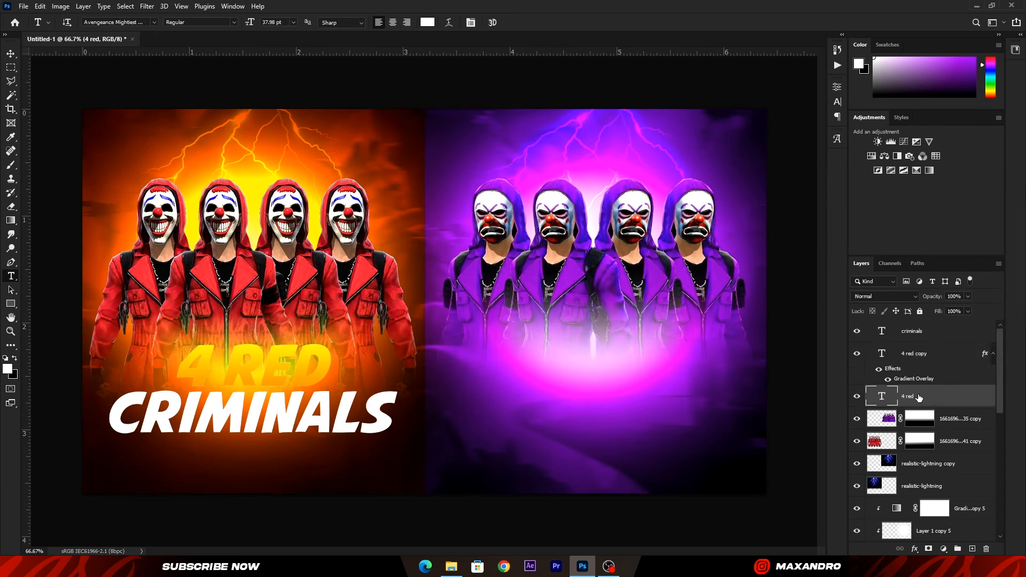
double_click(940, 399)
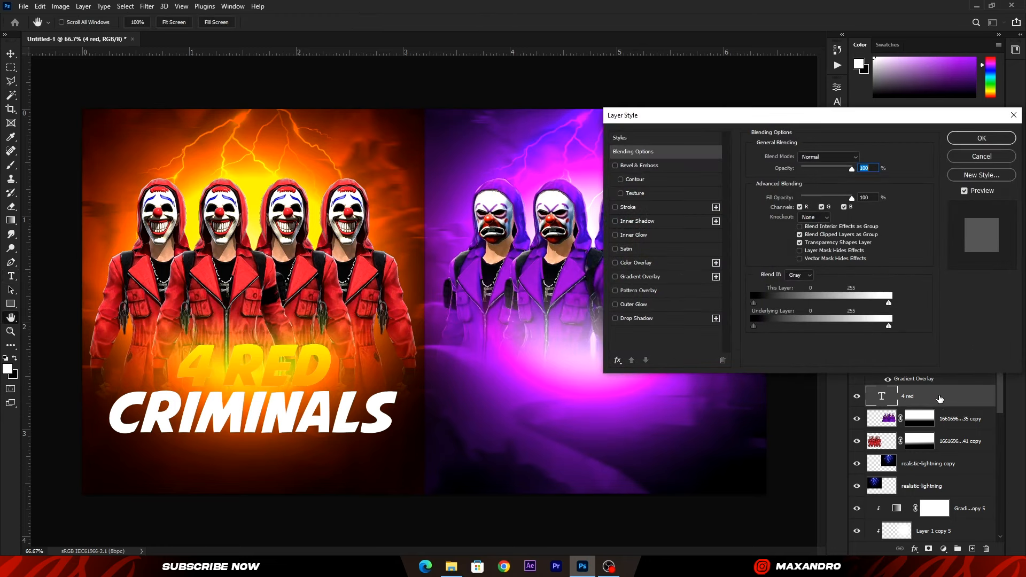
left_click(629, 264)
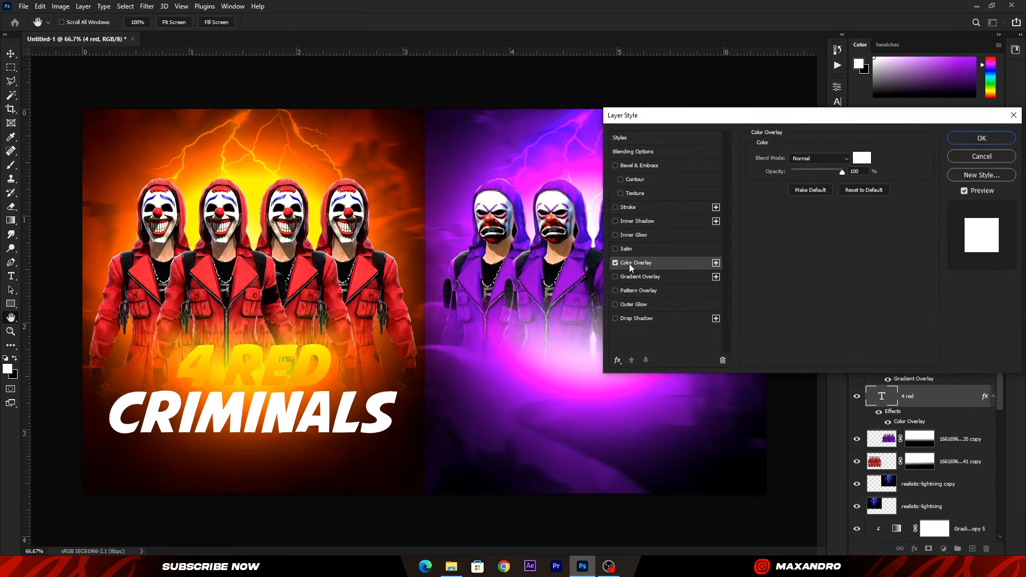
left_click(862, 158)
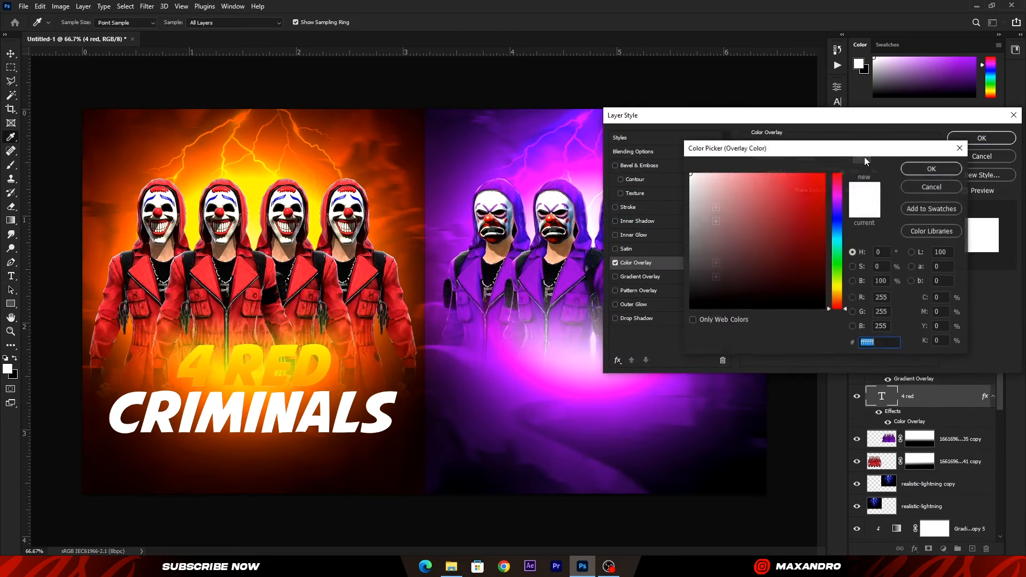
left_click(838, 300)
type("513000")
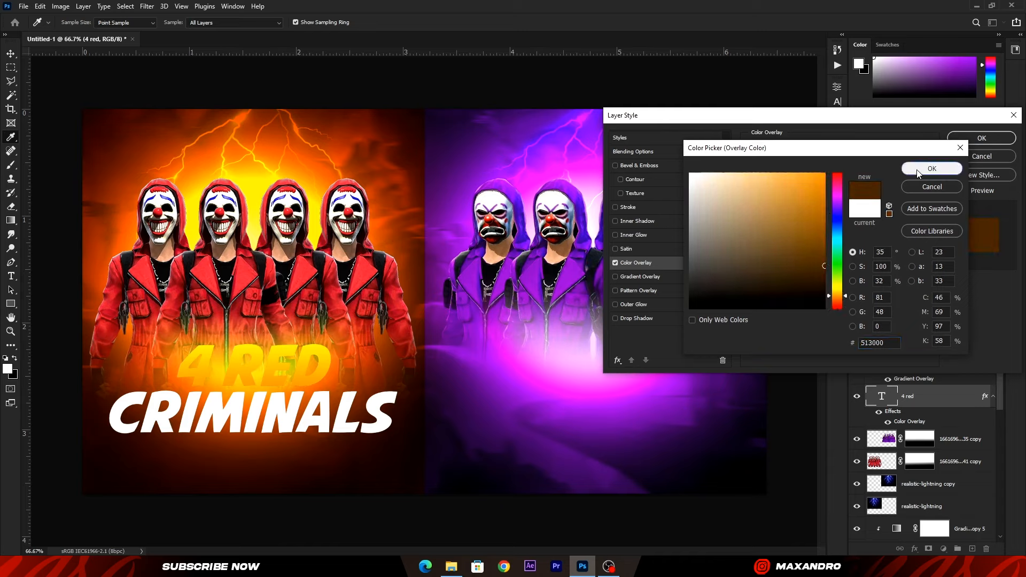
left_click(931, 168)
left_click(960, 140)
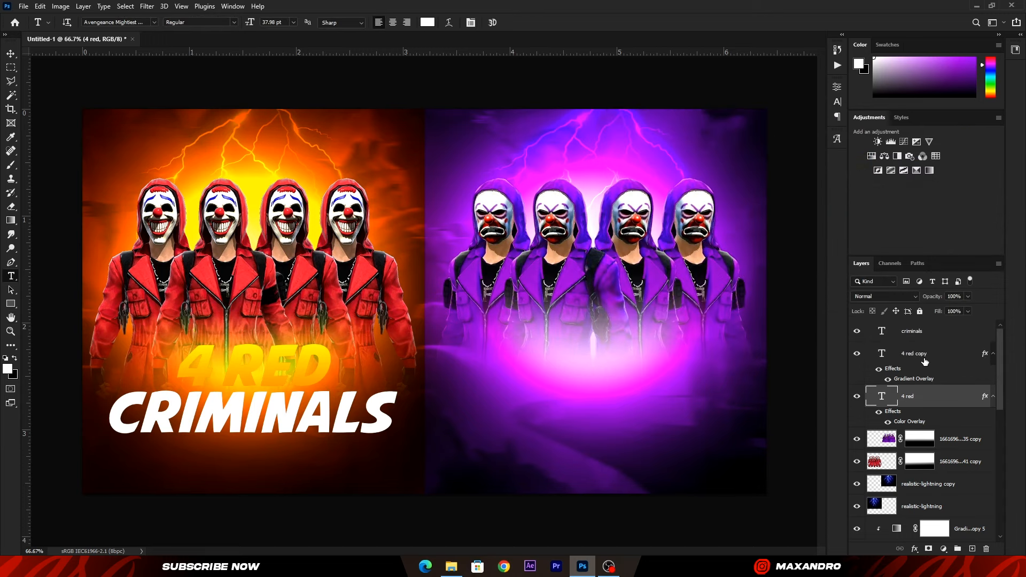
Shift the brown 4 RED layer 9 px down so it forms a shadow edge beneath the gradient text.
key("ctrl+t")
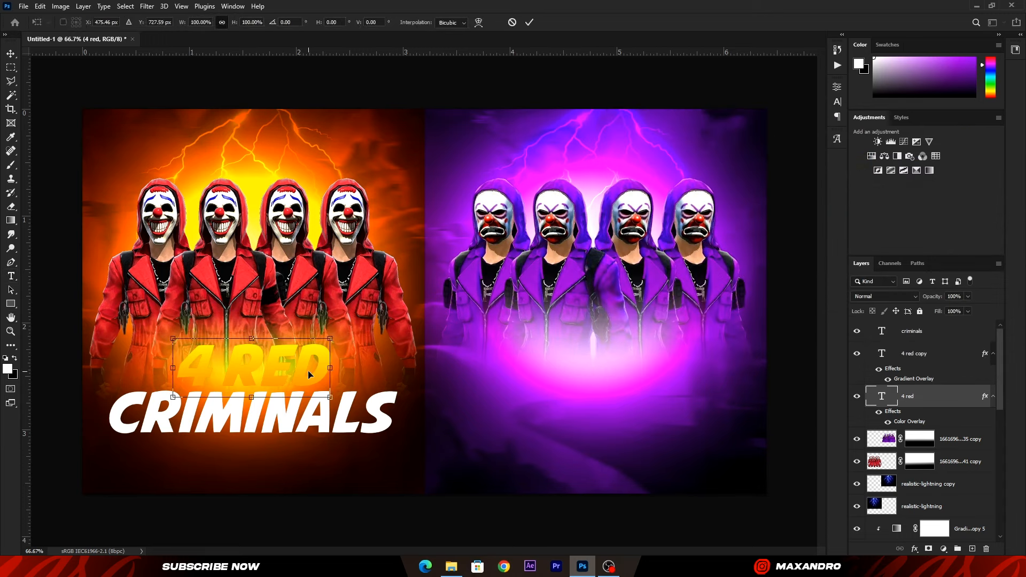
key("Down")
key("Down")
key("Down")
key("Down")
key("Down")
key("Down")
key("Down")
key("Down")
key("Down")
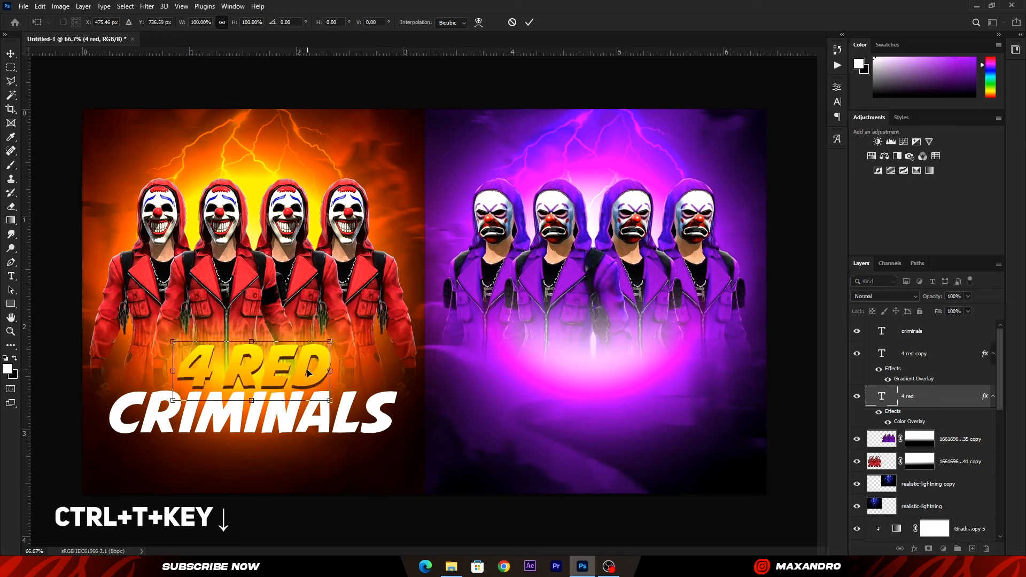
left_click(530, 22)
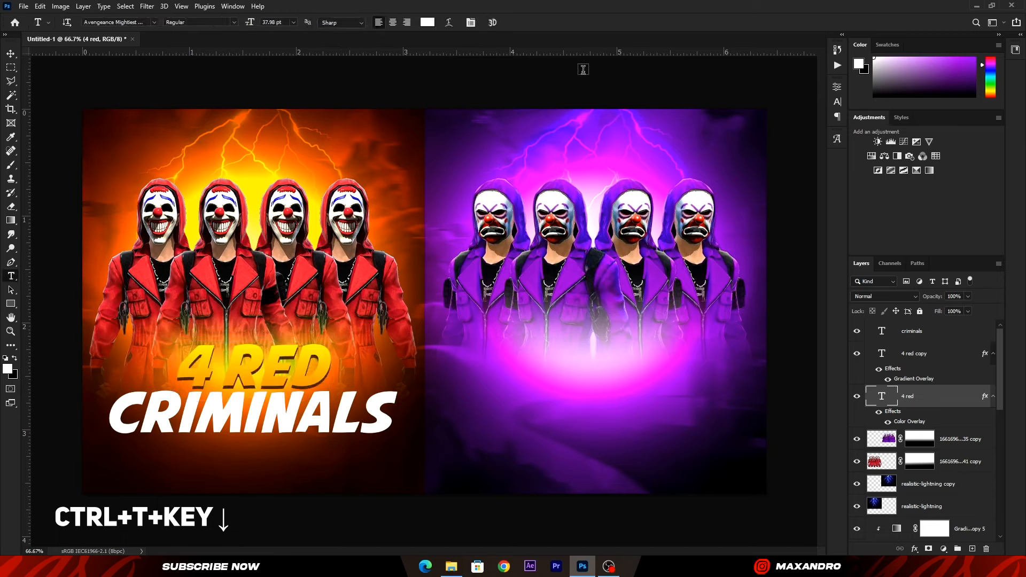
Duplicate the brown 4 RED layer and change the lower original's Color Overlay to yellow ffe400.
key("ctrl+j")
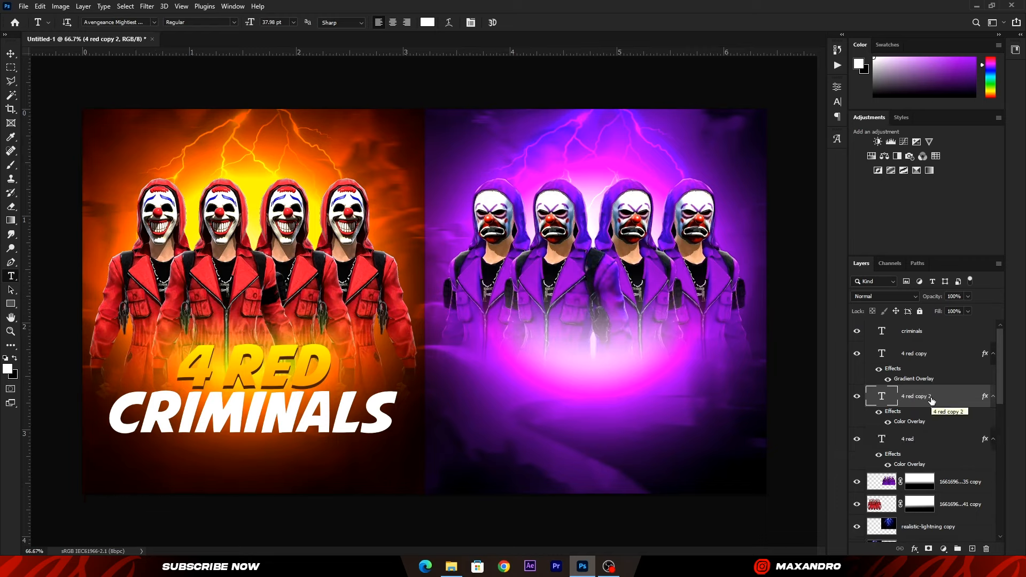
left_click(946, 440)
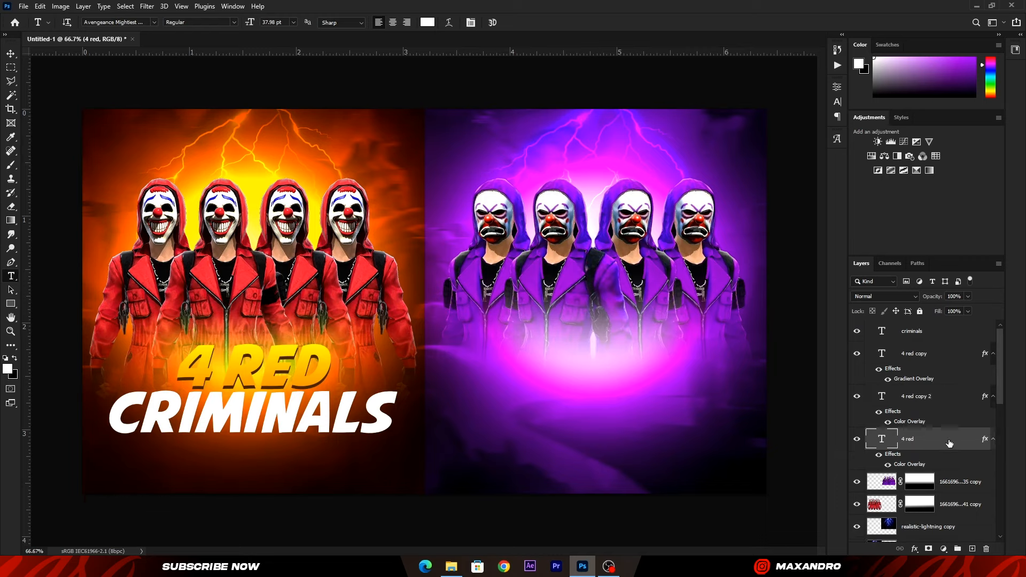
double_click(949, 443)
left_click(661, 264)
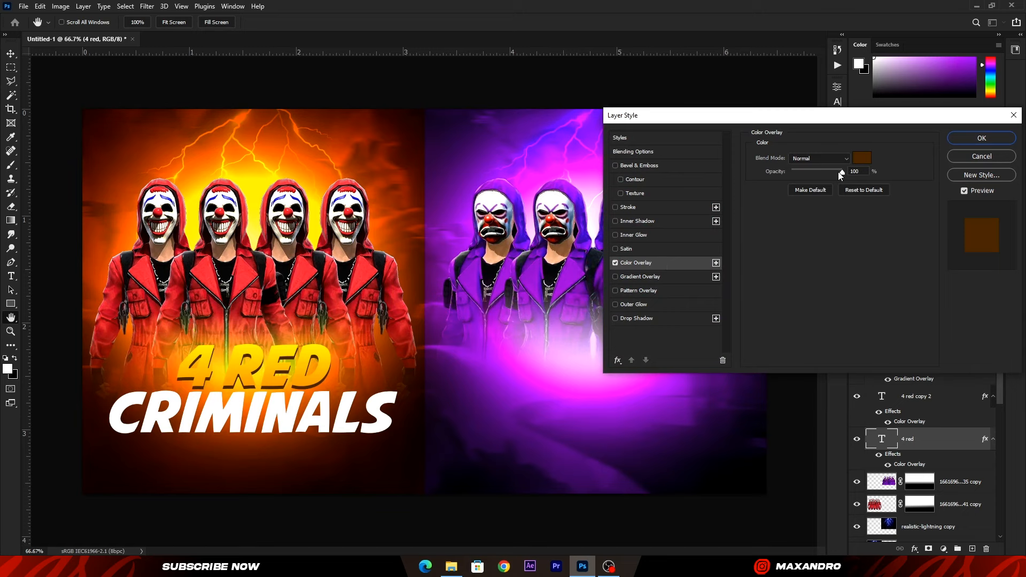
left_click(862, 158)
type("ffe400")
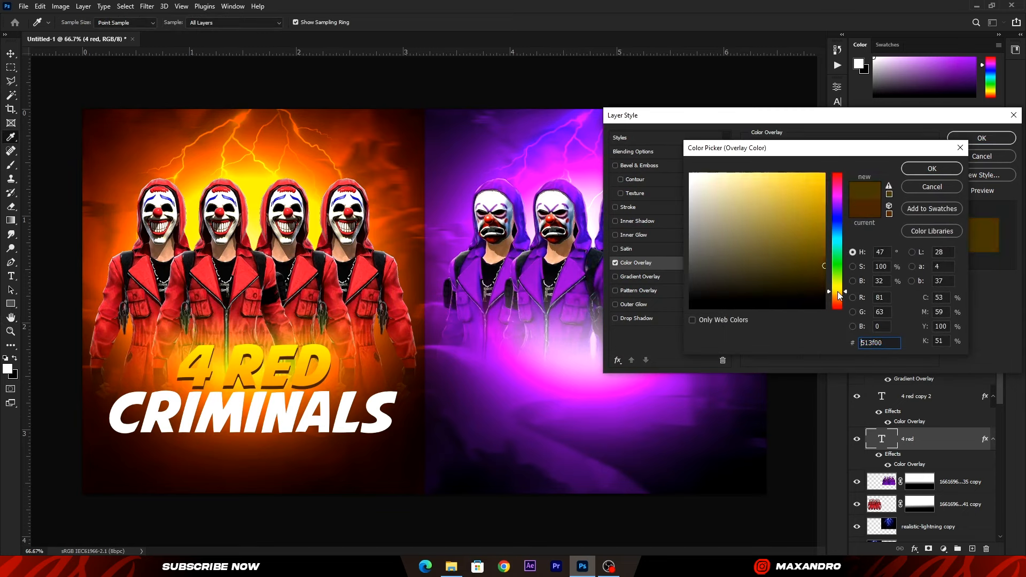
left_click(944, 168)
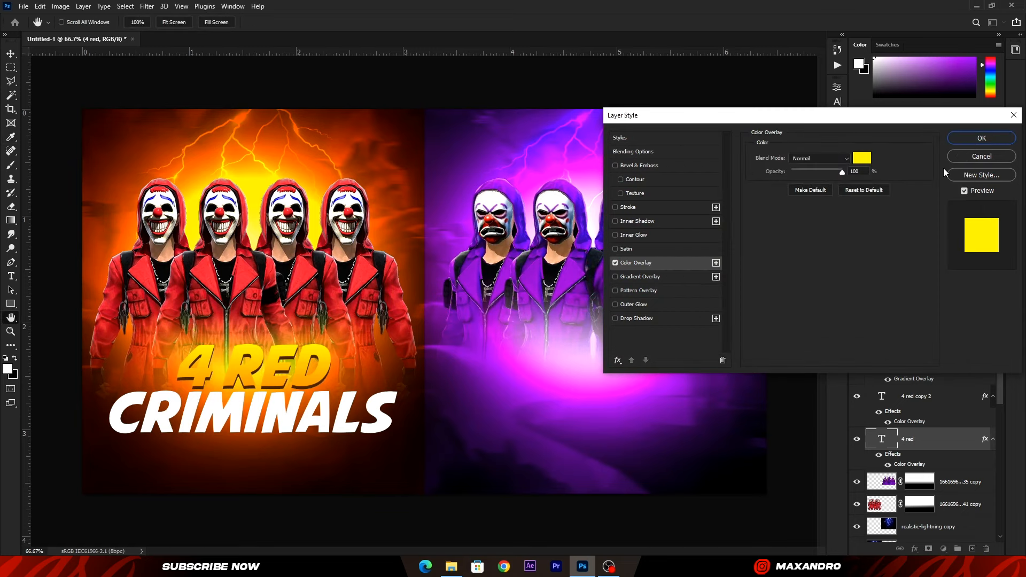
left_click(979, 137)
Nudge the yellow 4 RED layer slightly upward so it forms a thin highlight above the gradient text.
key("t")
key("ctrl+t")
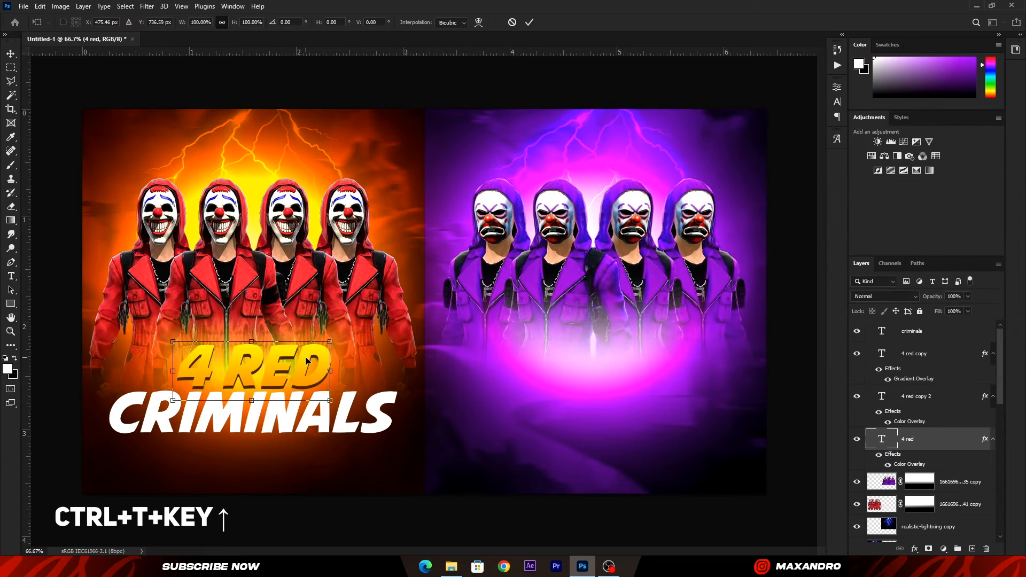
left_click(529, 22)
Merge the three 4 RED text layers into a single layer.
left_click(887, 360)
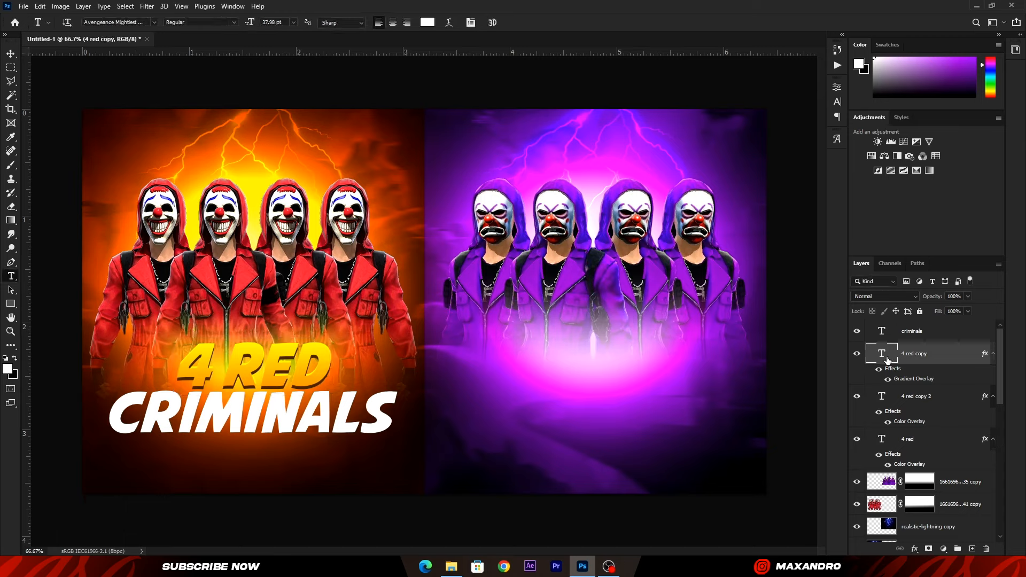
left_click(883, 444, "shift")
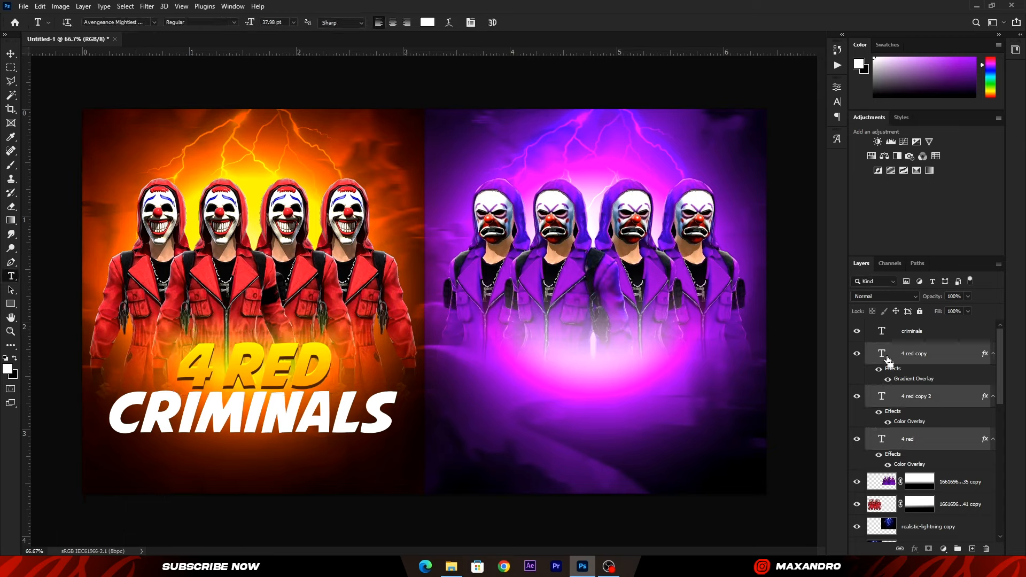
key("ctrl+e")
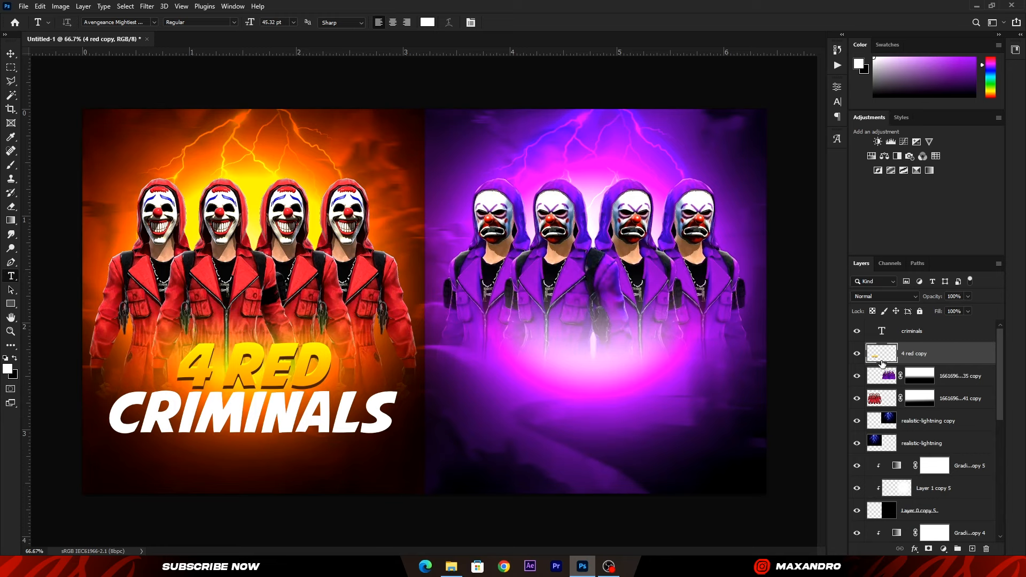
Add a black 000000 outside Stroke of 13 px to the merged 4 RED layer.
double_click(950, 359)
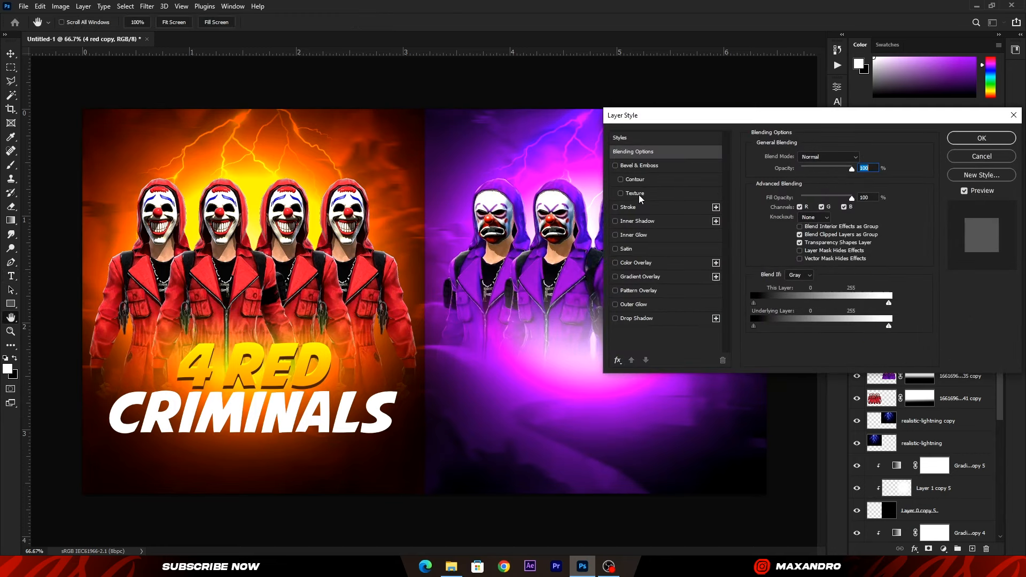
left_click(631, 210)
left_click(773, 236)
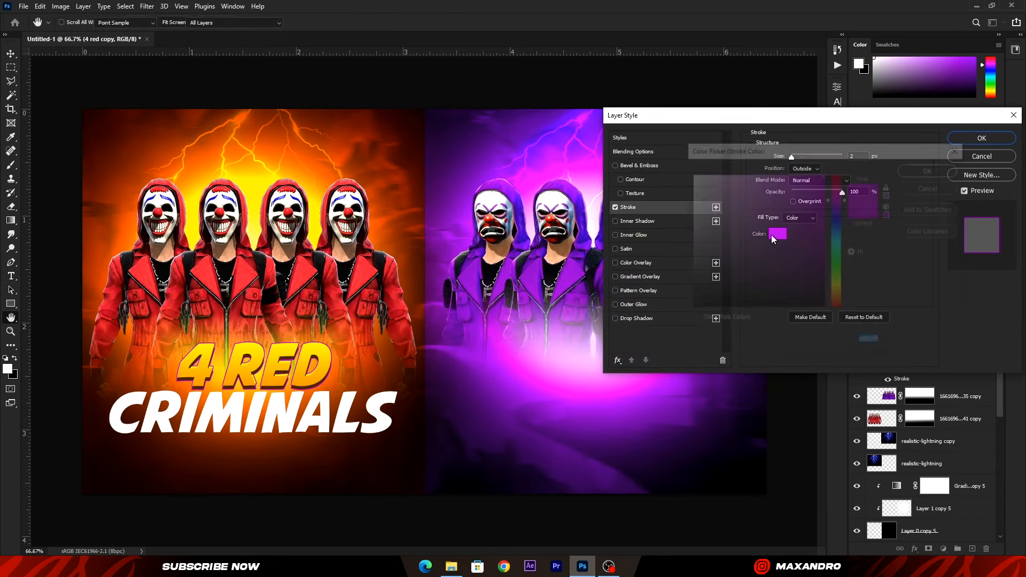
left_click_drag(751, 257, 646, 338)
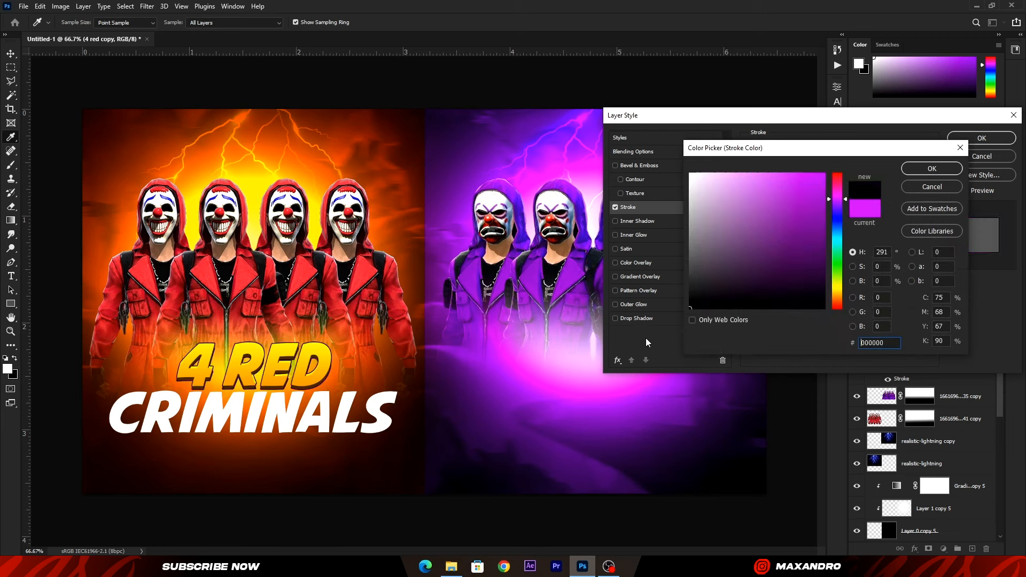
left_click(927, 170)
left_click_drag(791, 159, 801, 165)
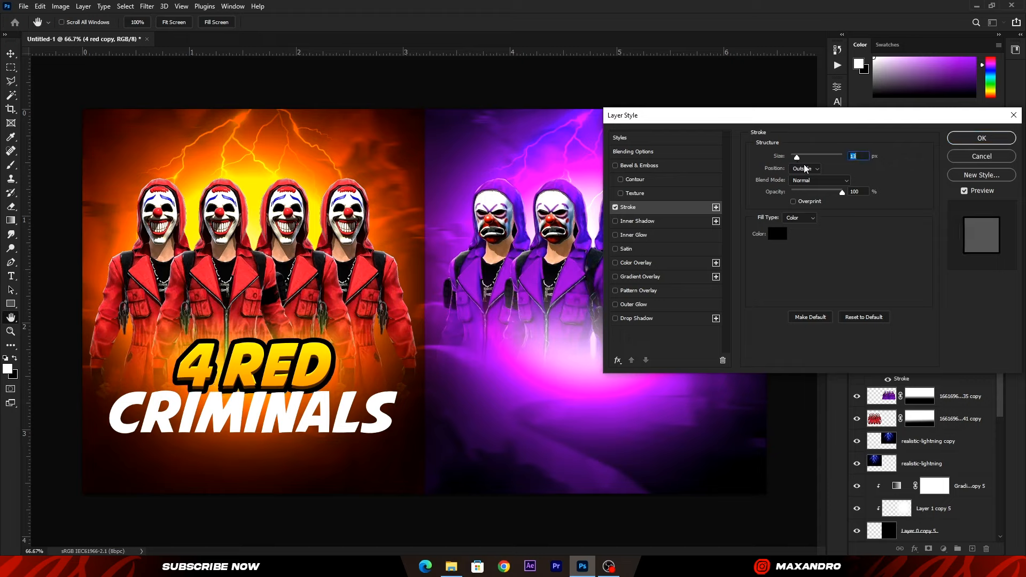
left_click(989, 140)
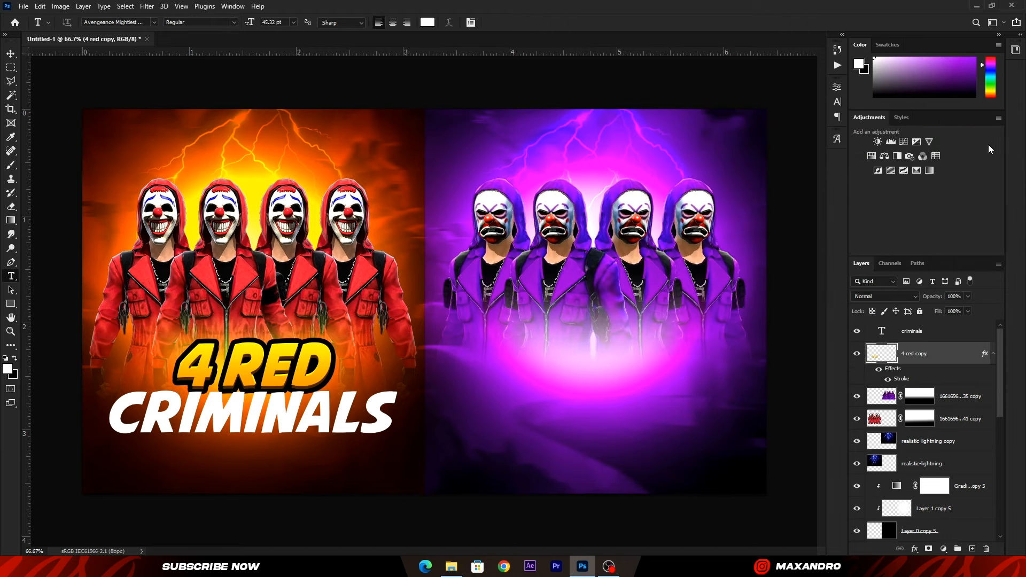
Duplicate the CRIMINALS text layer and give the copy the yellow-to-orange Gradient Overlay.
left_click(940, 336)
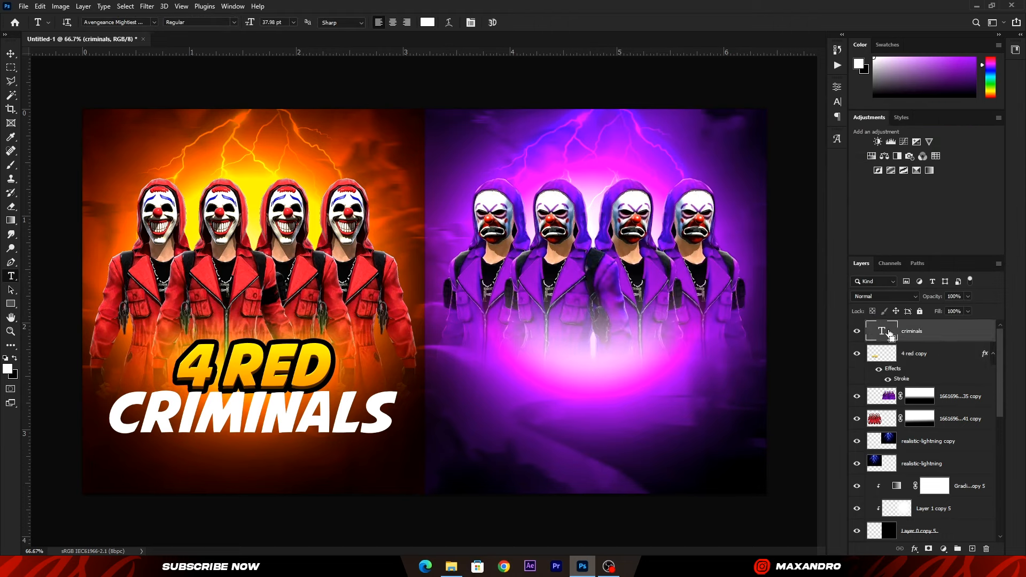
key("ctrl+j")
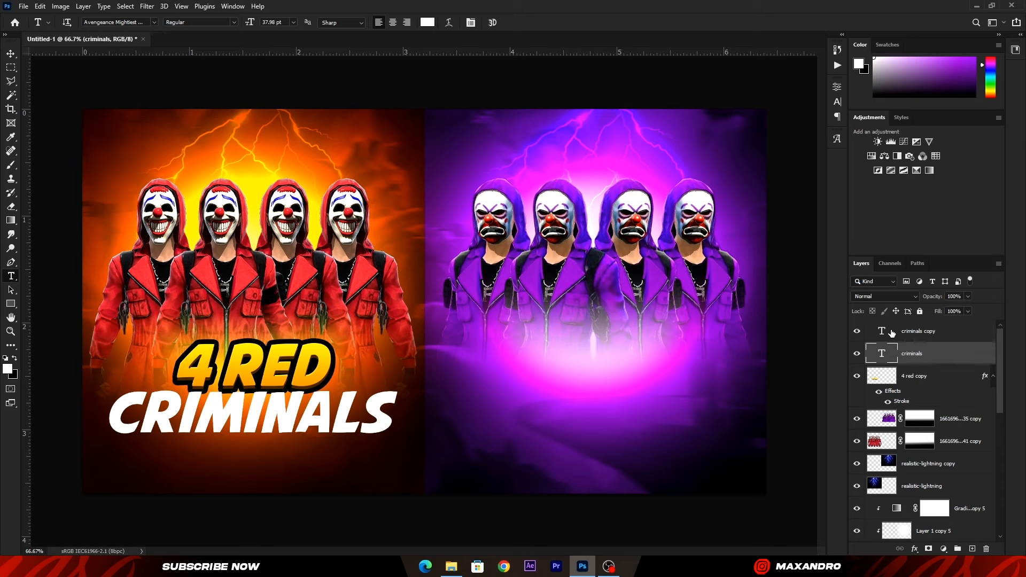
double_click(958, 333)
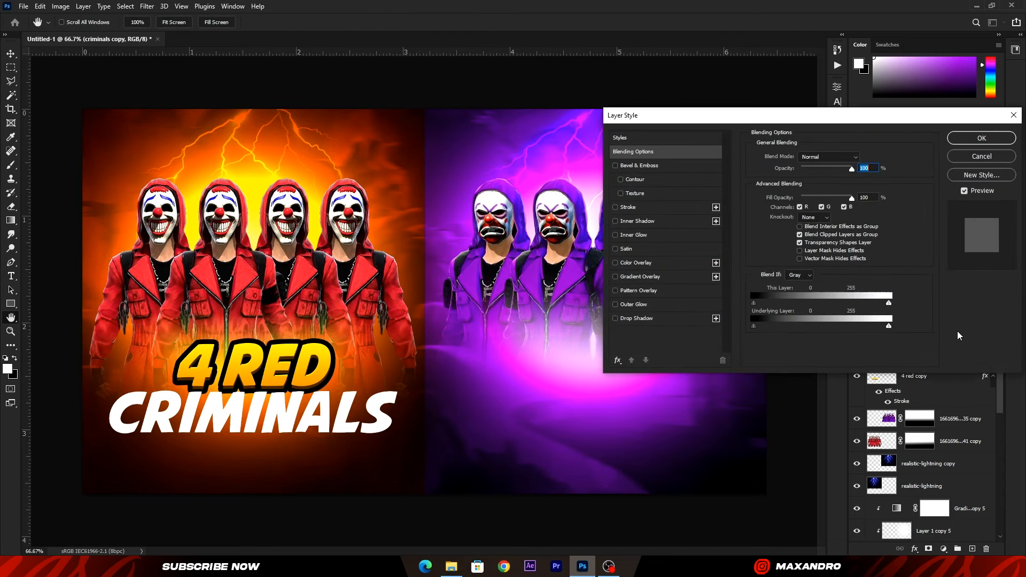
left_click(635, 277)
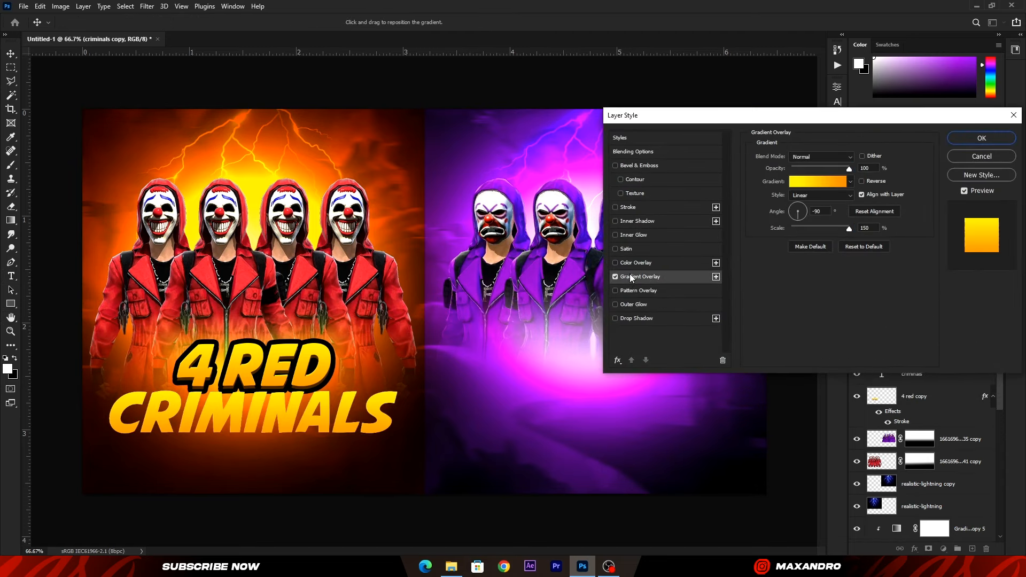
left_click(963, 143)
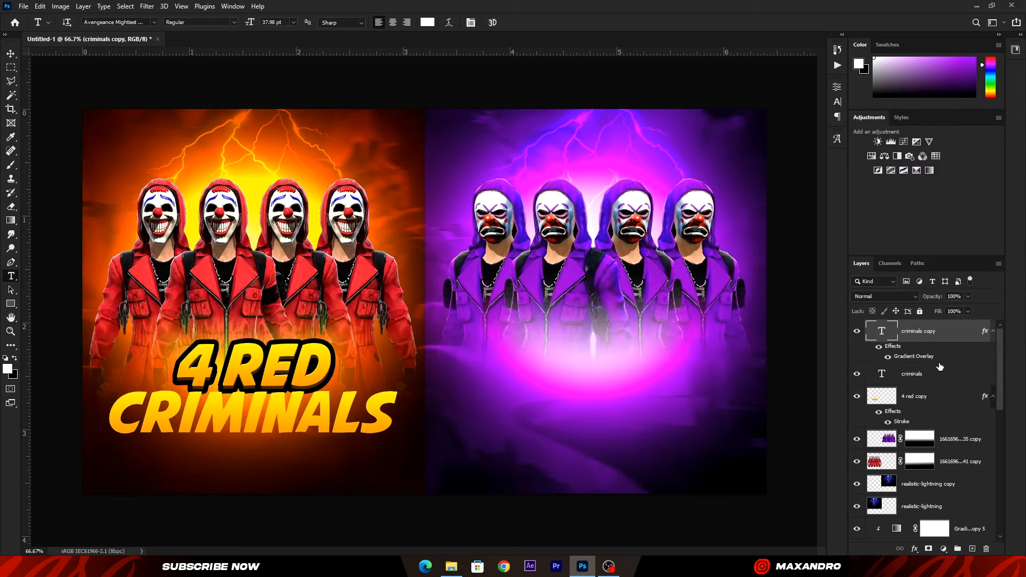
Add a dark brown 513000 Color Overlay to the original CRIMINALS text layer beneath the gradient copy.
double_click(947, 376)
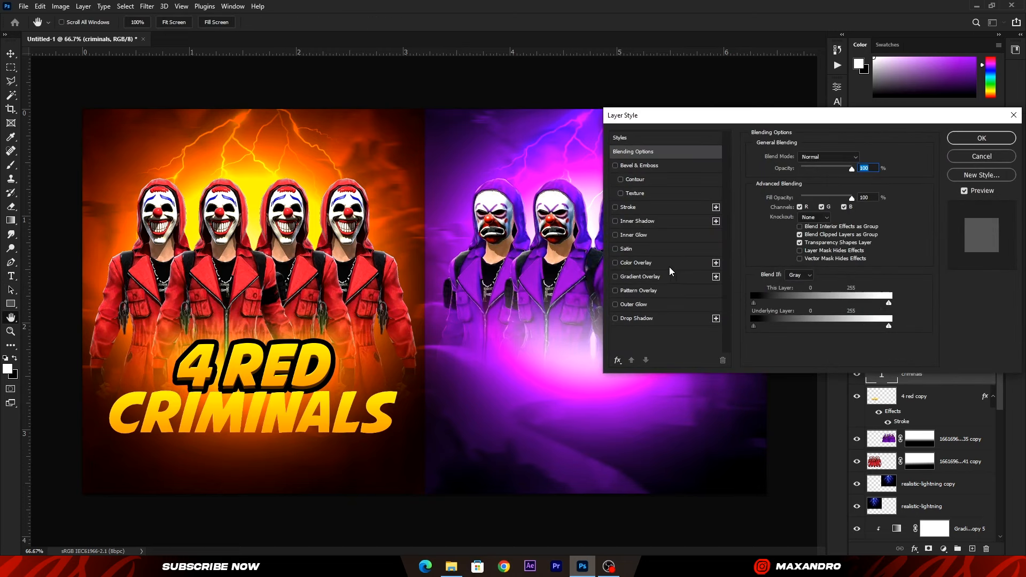
left_click(665, 274)
left_click(639, 264)
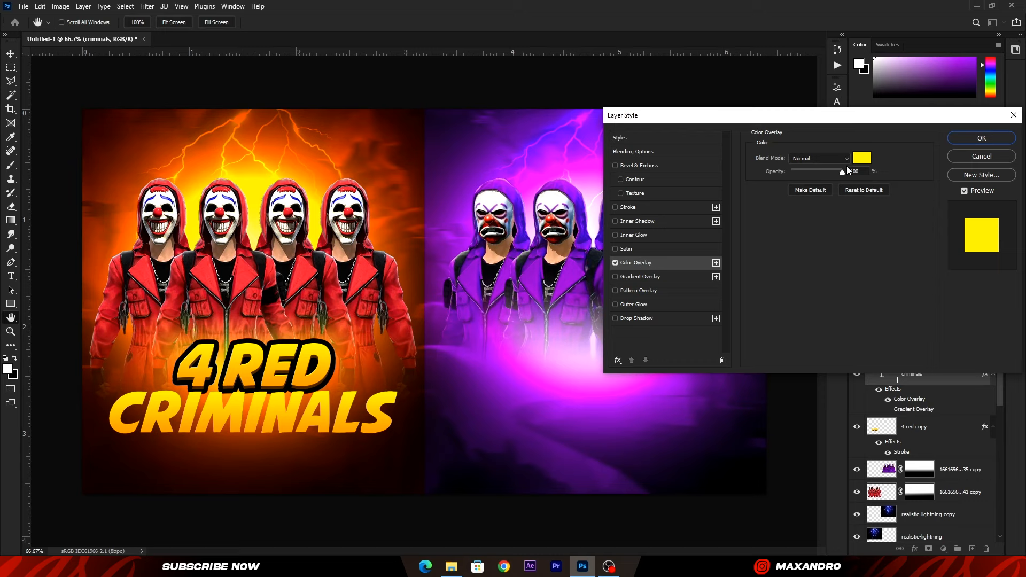
left_click(856, 157)
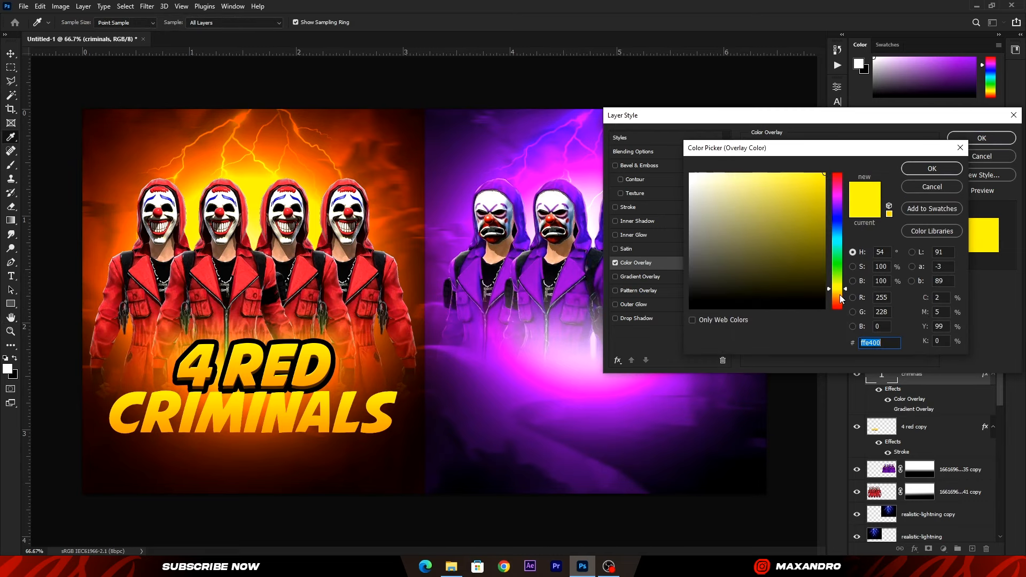
left_click_drag(839, 294, 839, 290)
left_click(425, 363)
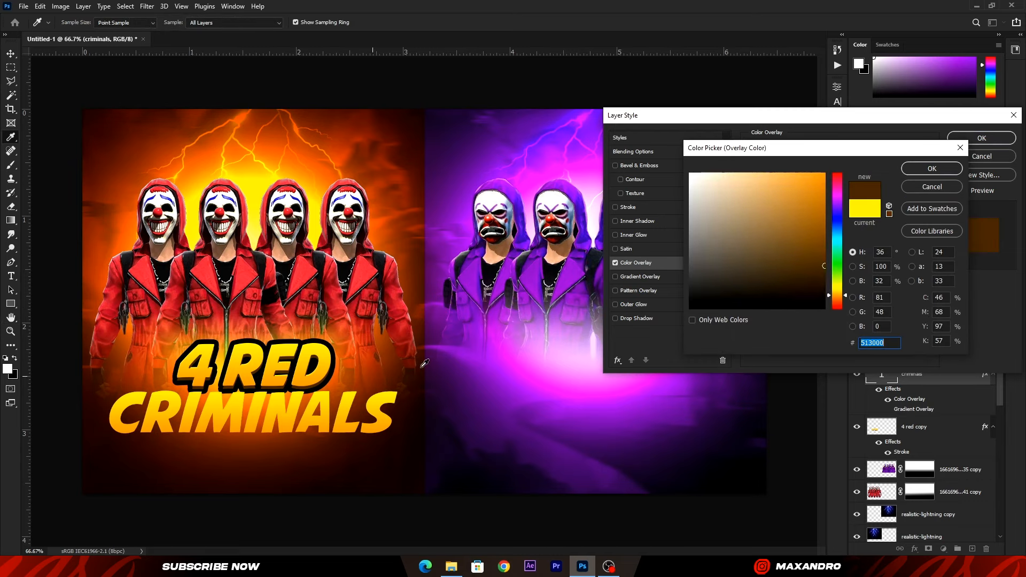
left_click(922, 169)
left_click(959, 140)
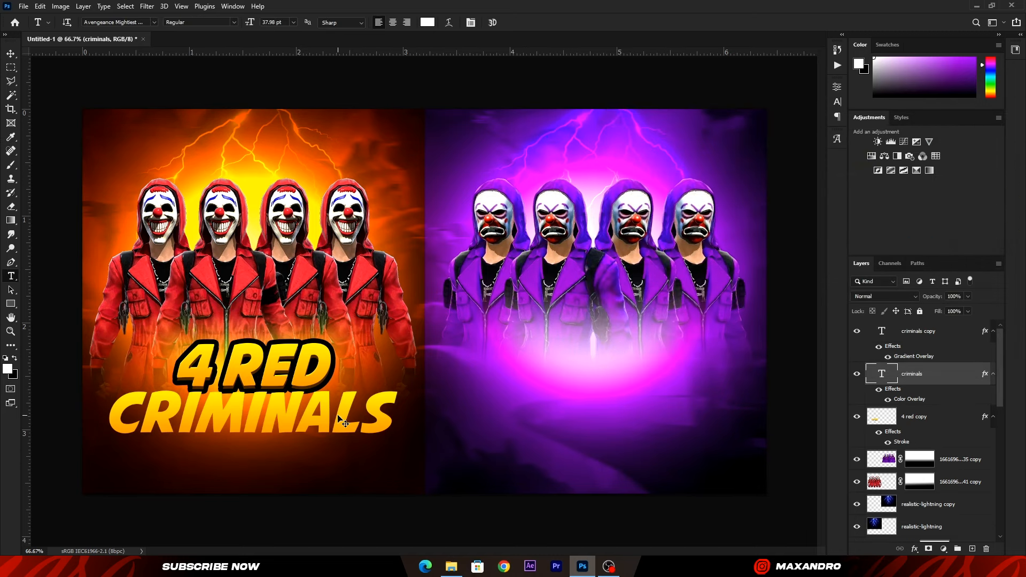
Nudge the dark brown CRIMINALS layer a few pixels down so it forms a thin shadow under the gradient text.
key("ctrl+t")
key("Down")
key("Down")
key("Down")
key("Down")
key("Down")
key("Down")
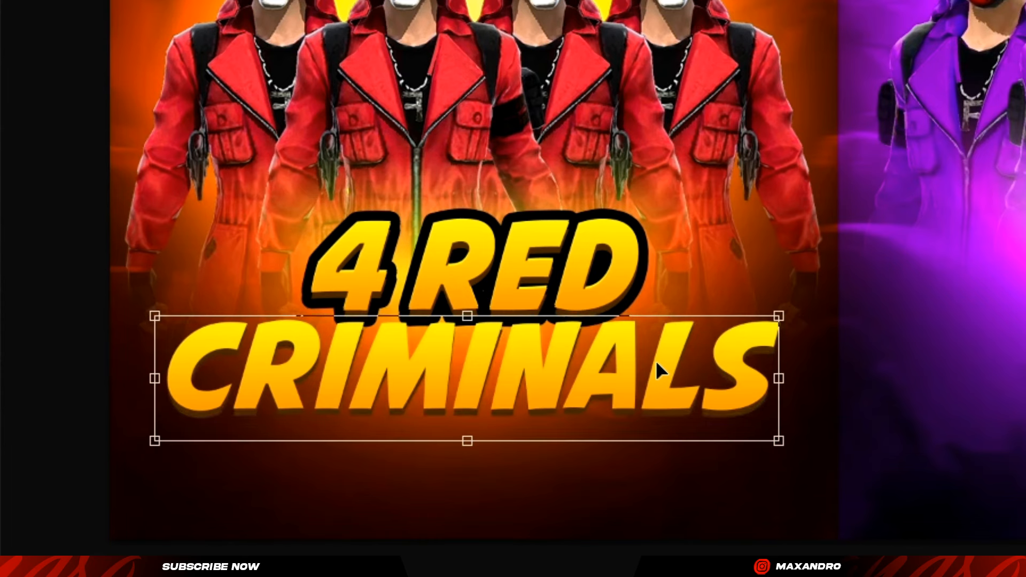
key("Up")
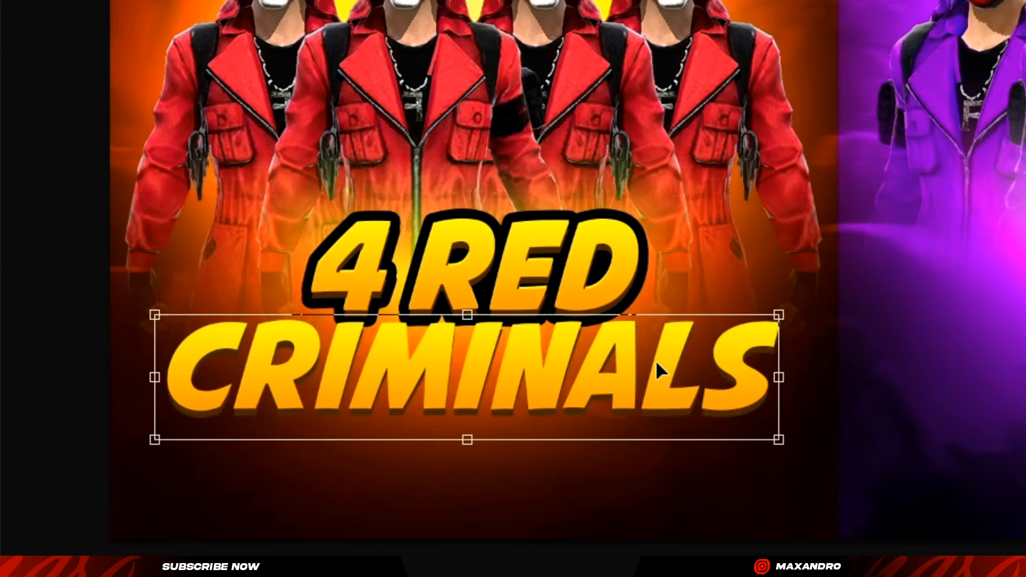
key("Return")
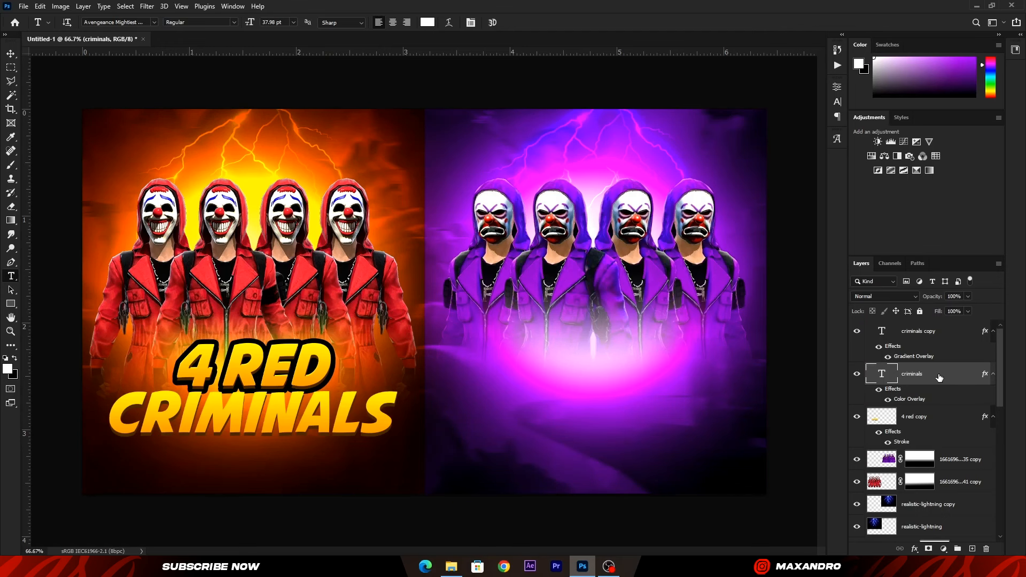
Duplicate the dark brown CRIMINALS layer and change the lower one's Color Overlay to bright yellow.
key("ctrl+j")
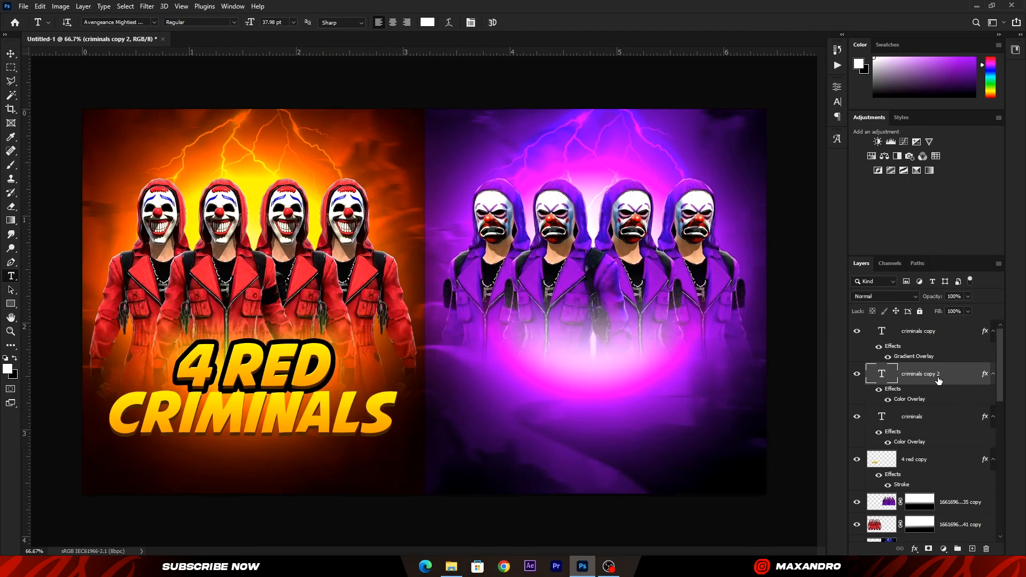
double_click(932, 418)
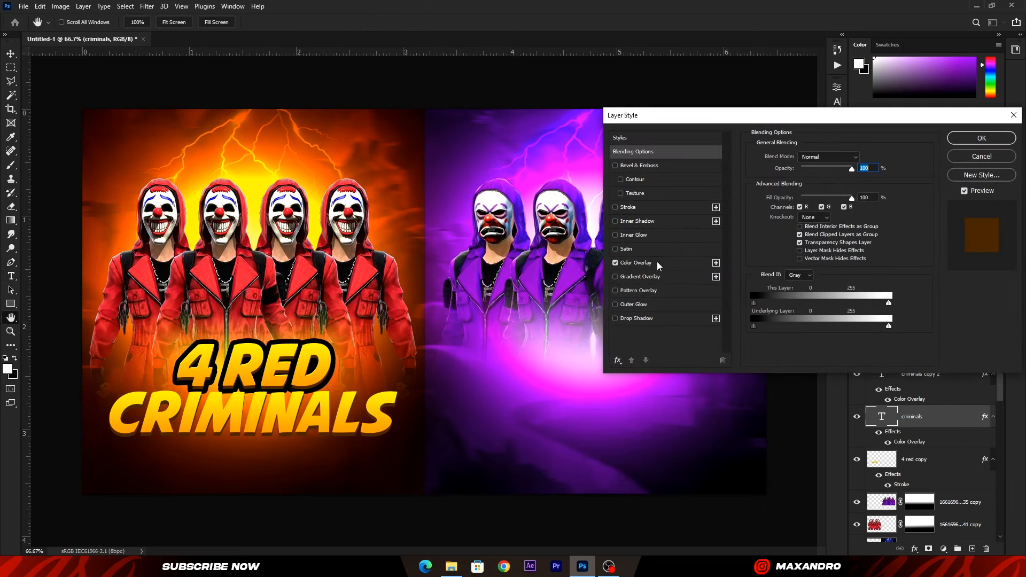
left_click(647, 263)
left_click(866, 157)
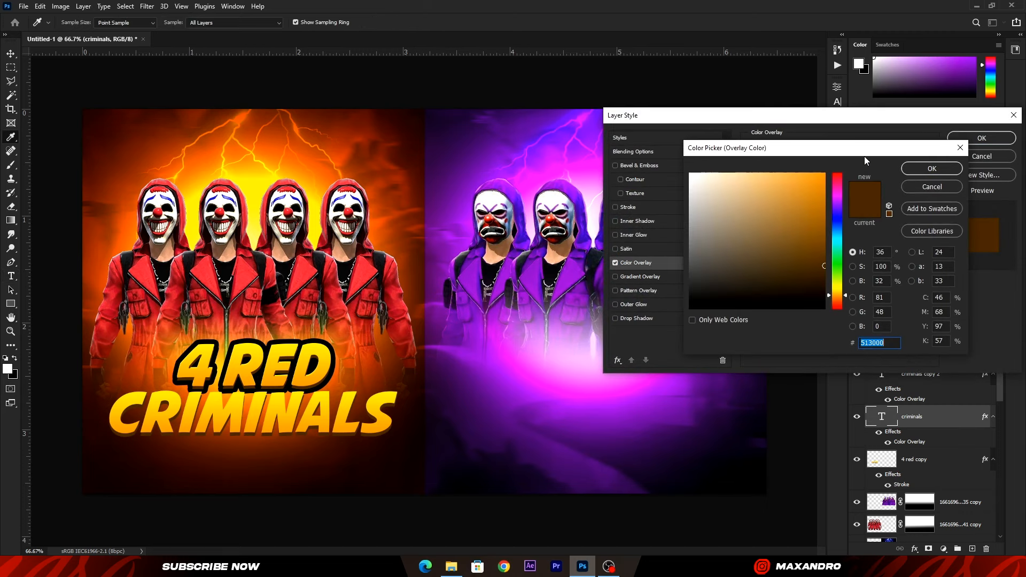
left_click_drag(837, 294, 836, 288)
left_click_drag(821, 194, 816, 184)
left_click(932, 168)
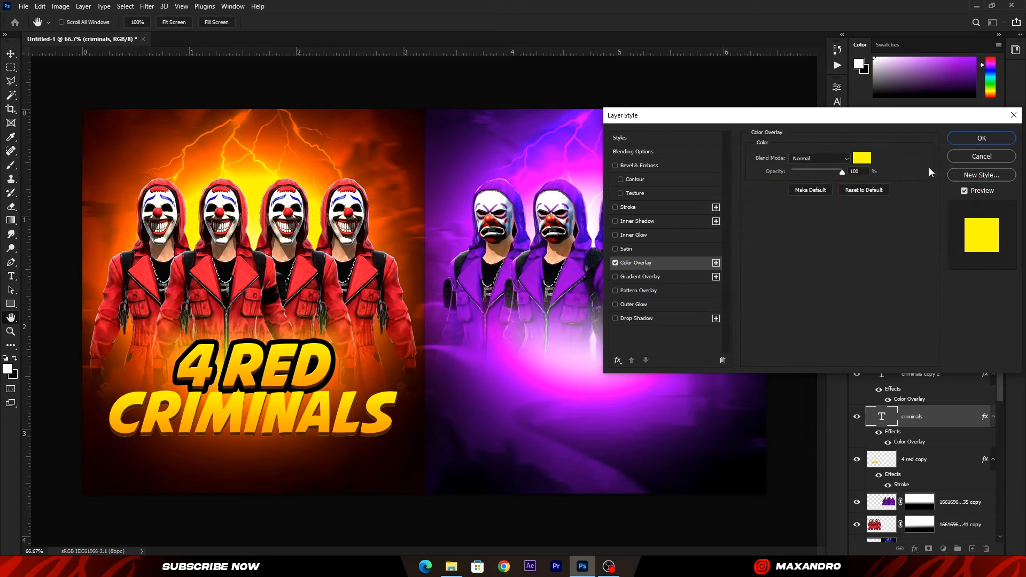
left_click(982, 138)
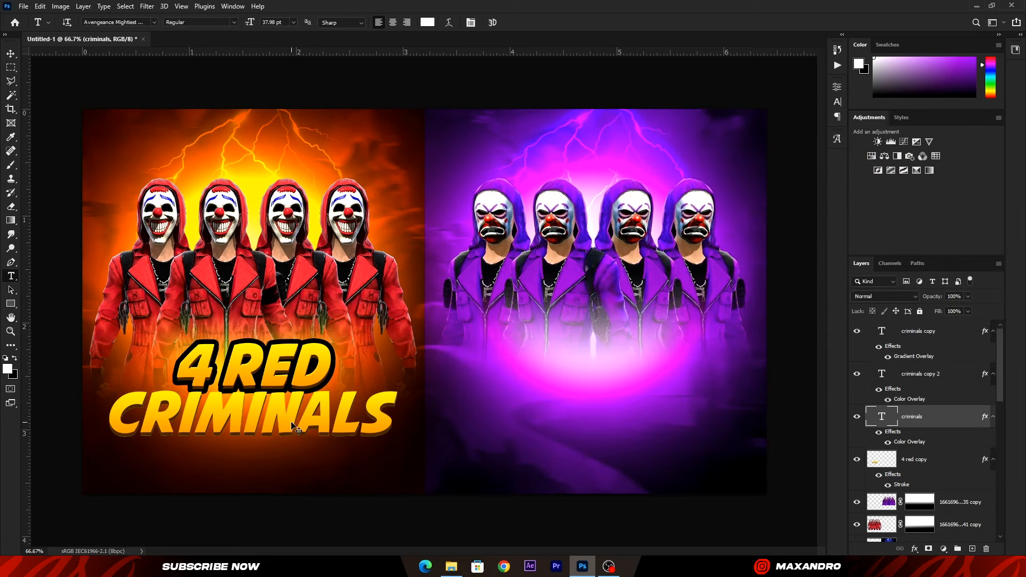
Nudge the yellow CRIMINALS layer slightly upward to form a thin highlight above the gradient text.
key("ctrl+t")
key("Up")
key("Up")
key("Up")
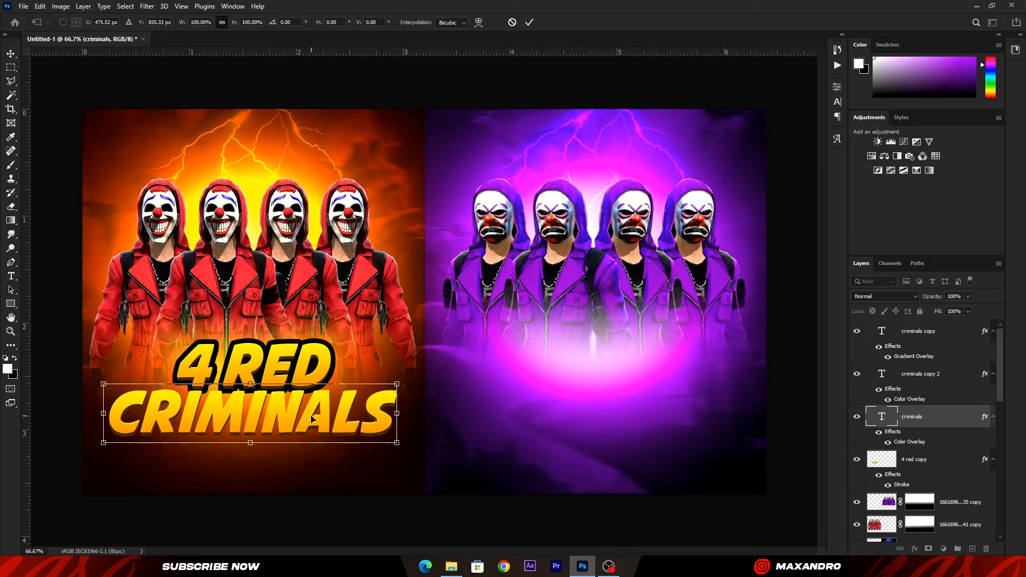
left_click(529, 22)
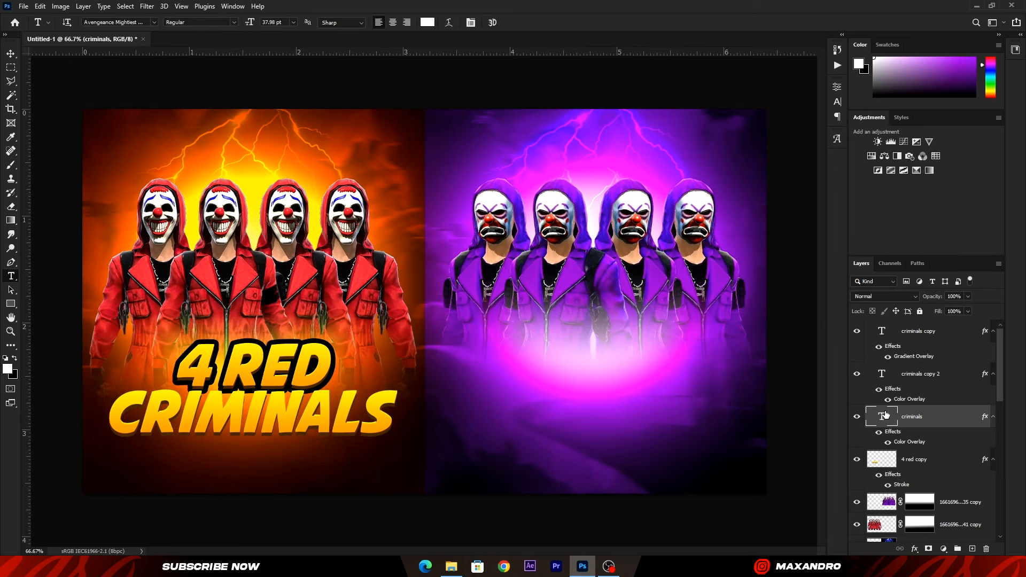
Merge the three CRIMINALS text layers into a single layer.
left_click(891, 339)
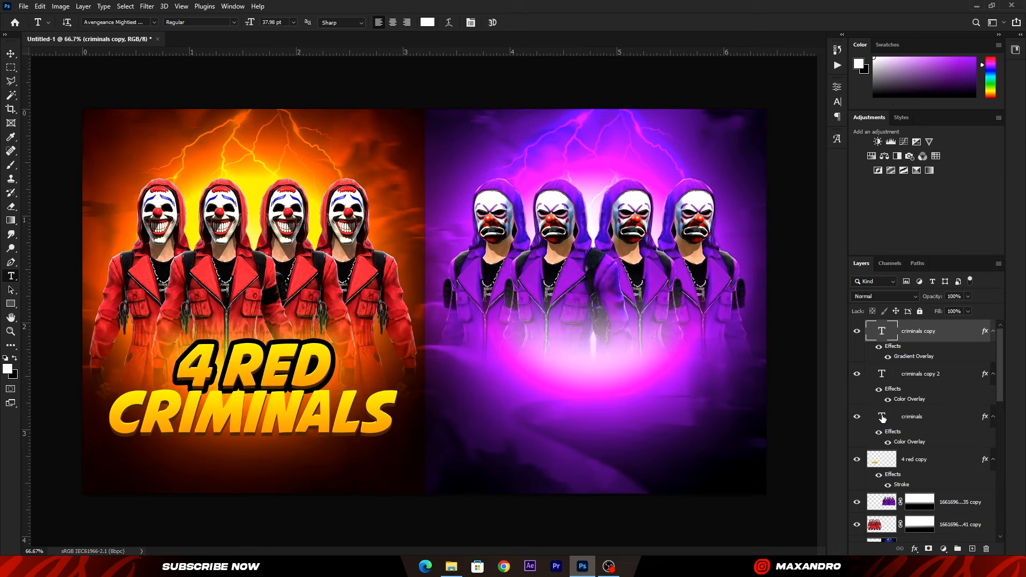
left_click(882, 417, "shift")
key("ctrl+e")
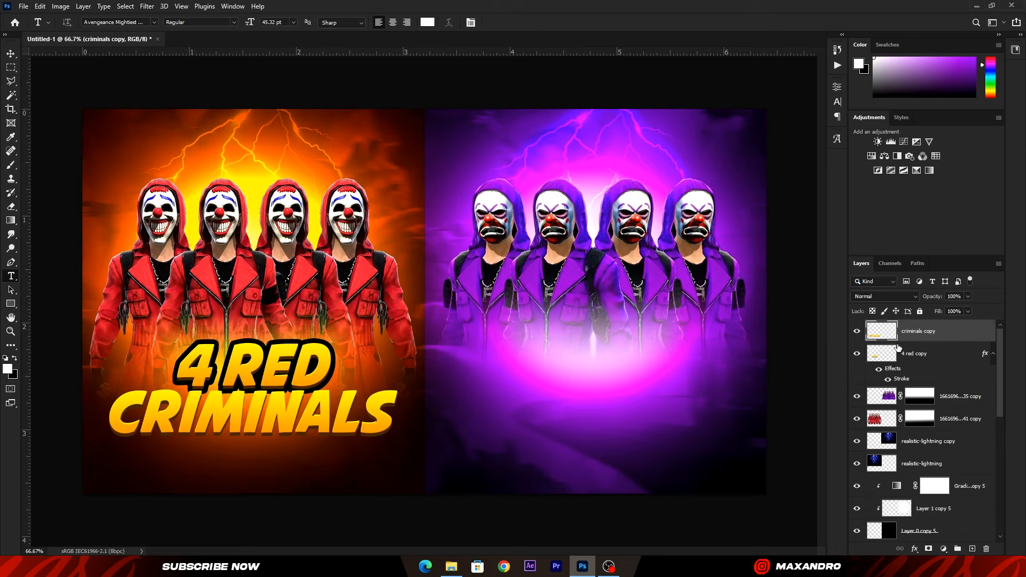
Add a black outside Stroke of 13 px to the merged CRIMINALS layer.
double_click(949, 334)
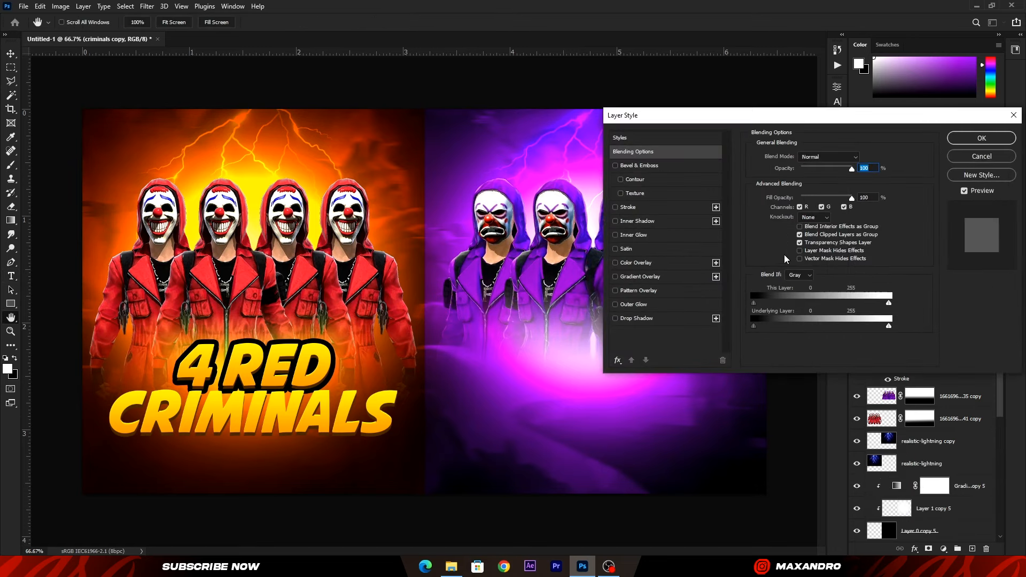
left_click(629, 208)
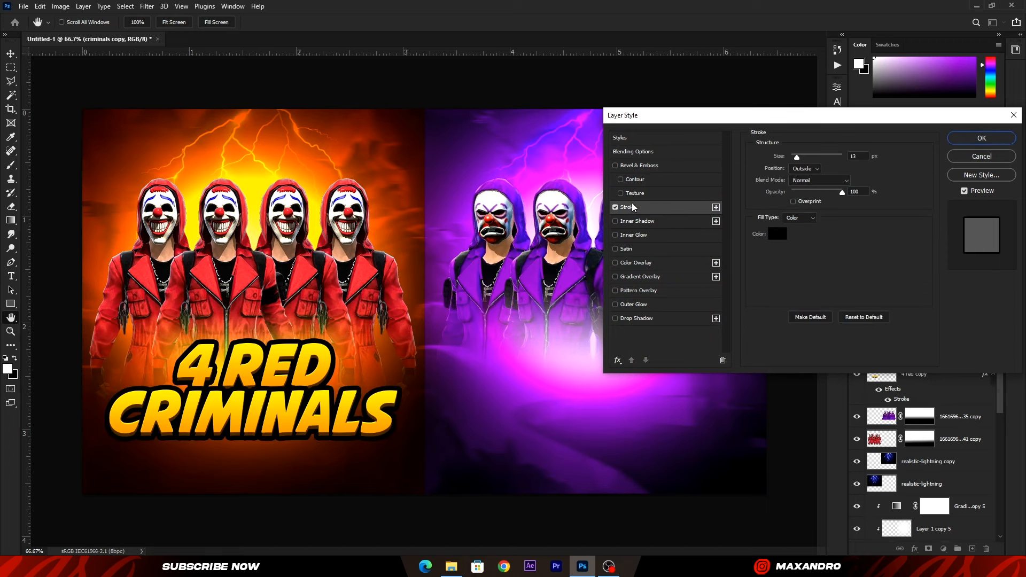
left_click(963, 138)
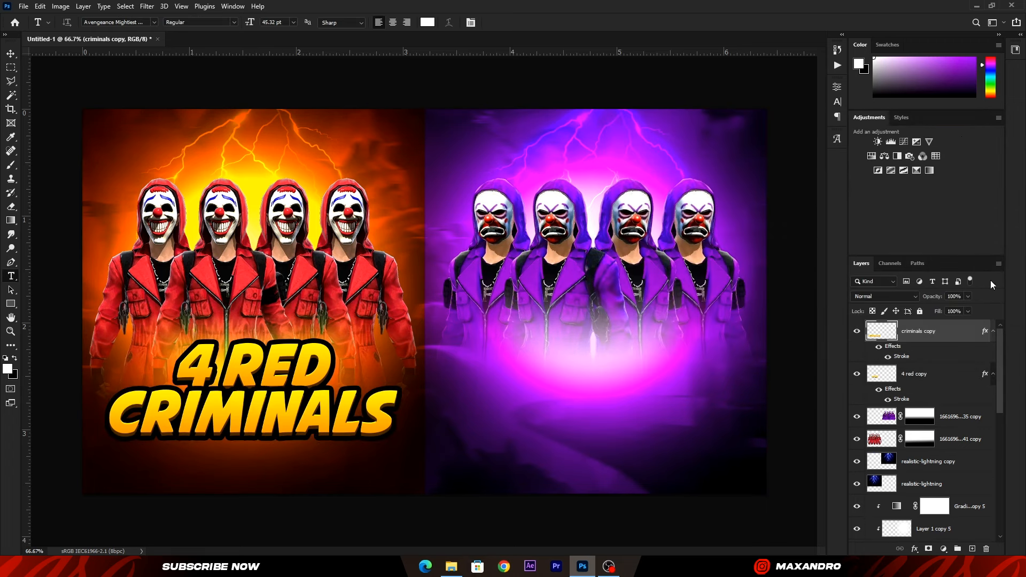
key("ctrl+t")
left_click(529, 22)
Add the white text 4 PURPLE on the purple half, scaled down and centred below the purple clowns.
key("ctrl+shift+alt+n")
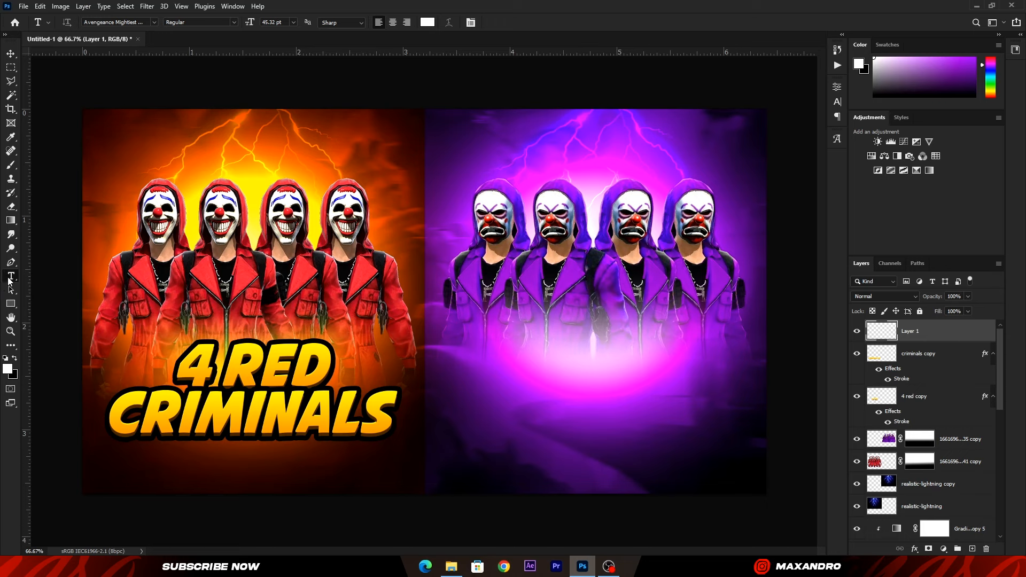
left_click(405, 375)
type("4 PURPLE")
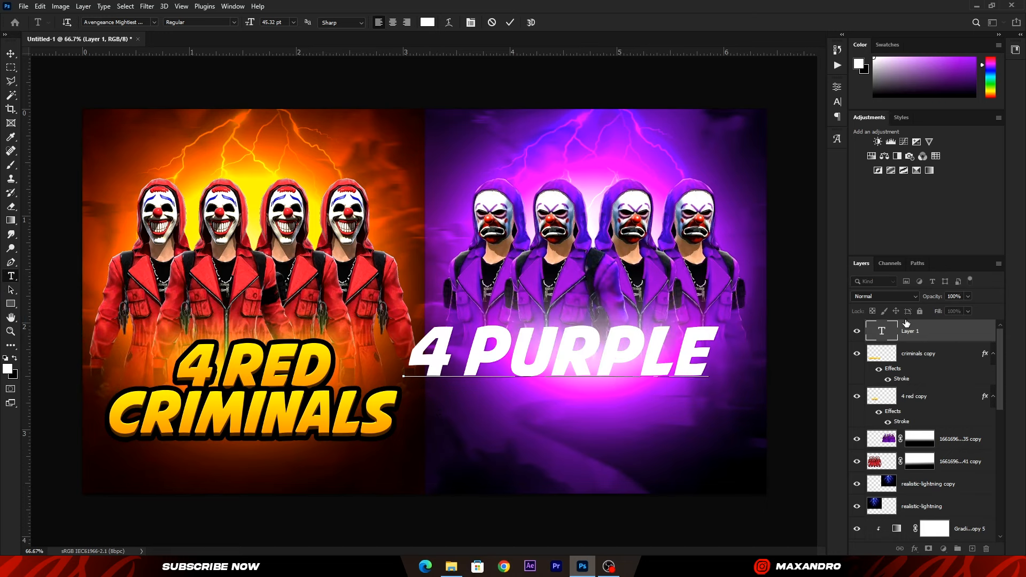
left_click(906, 322)
key("ctrl+t")
left_click_drag(716, 327, 623, 334)
left_click_drag(545, 356, 622, 348)
key("Return")
Duplicate the 4 PURPLE text, change the copy to CRIMINALS and enlarge it directly below the first line.
key("ctrl+j")
double_click(881, 331)
left_click_drag(759, 334, 751, 408)
type("CRIMINALS")
key("ctrl+Return")
key("ctrl+t")
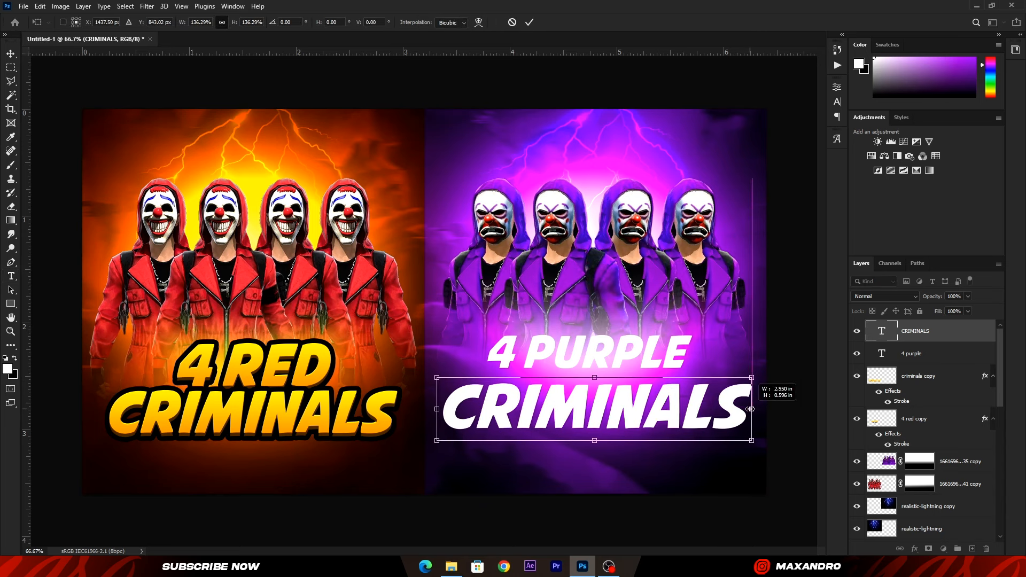
Duplicate the 4 PURPLE text layer and give the copy the yellow-to-orange Gradient Overlay.
left_click(940, 354)
key("ctrl+j")
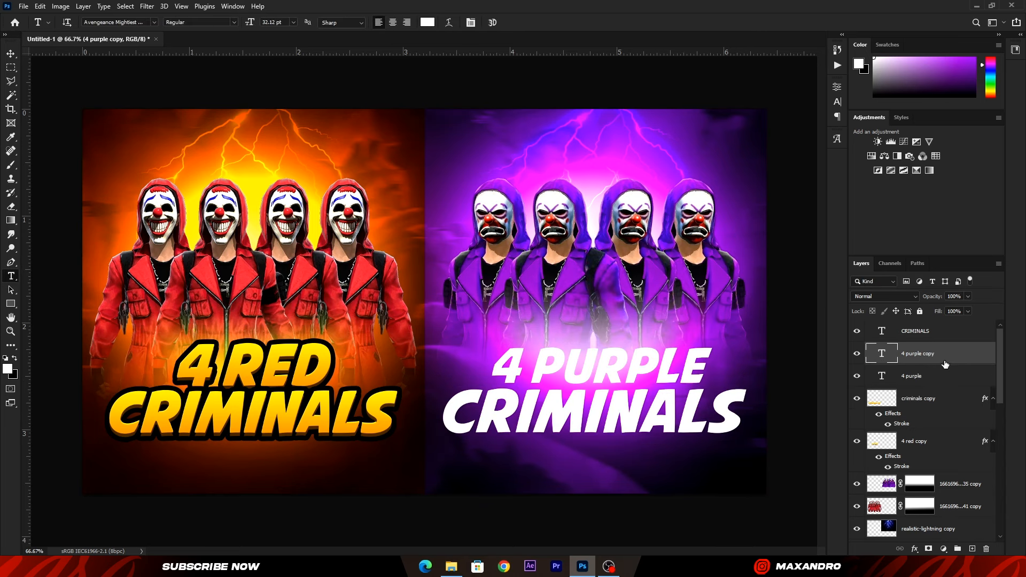
double_click(943, 357)
left_click(641, 276)
left_click(981, 138)
Give the original 4 PURPLE layer a dark brown Color Overlay and offset it slightly downward as a shadow.
left_click(939, 395)
double_click(939, 394)
left_click(628, 263)
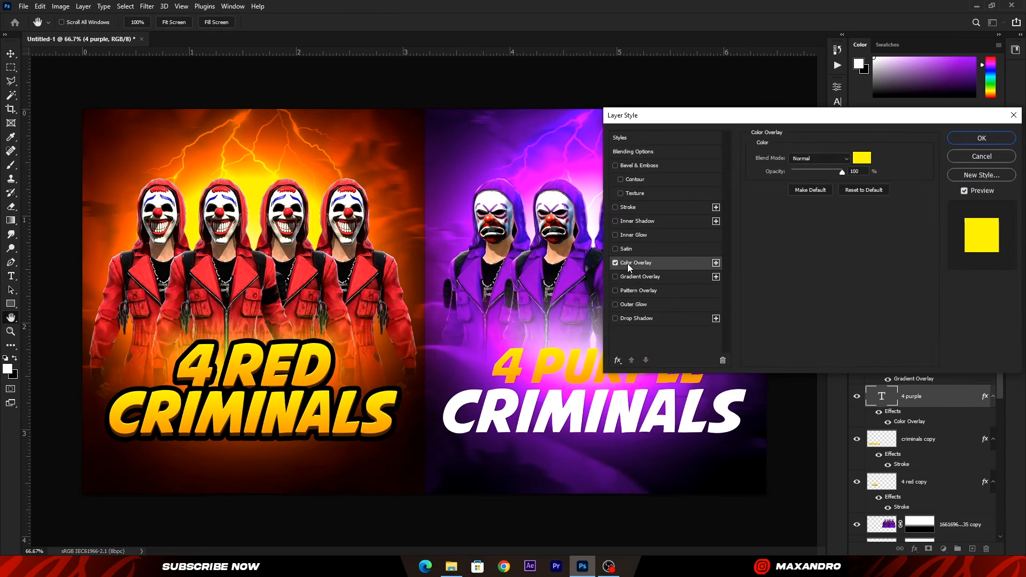
left_click(861, 158)
left_click(935, 166)
left_click(982, 138)
key("ctrl+t")
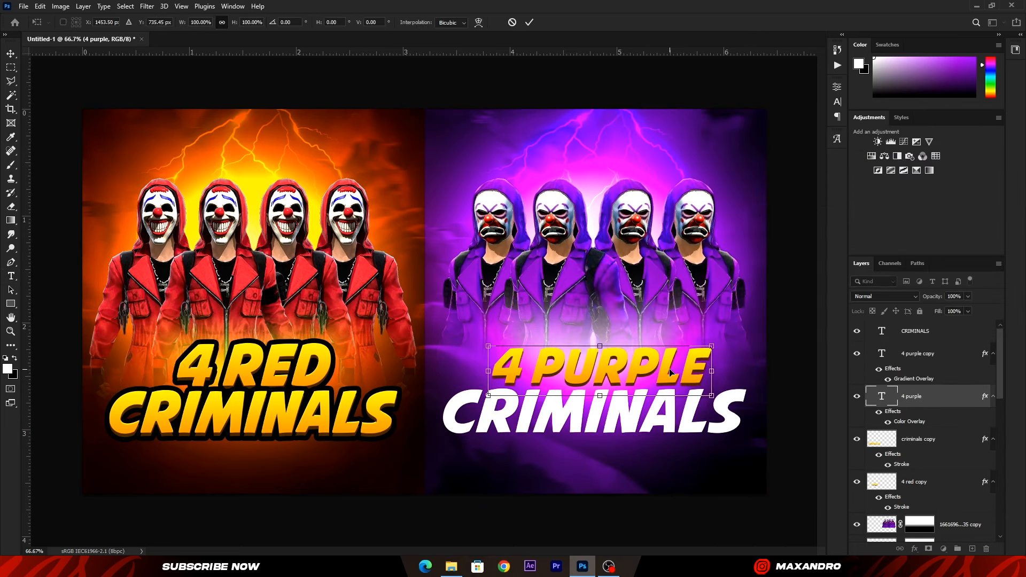
key("Return")
Duplicate the brown 4 PURPLE shadow layer and recolor one of the two with a yellow-orange Color Overlay.
key("ctrl+j")
double_click(933, 398)
left_click(641, 263)
left_click(862, 157)
left_click(575, 358)
left_click(935, 167)
left_click(981, 137)
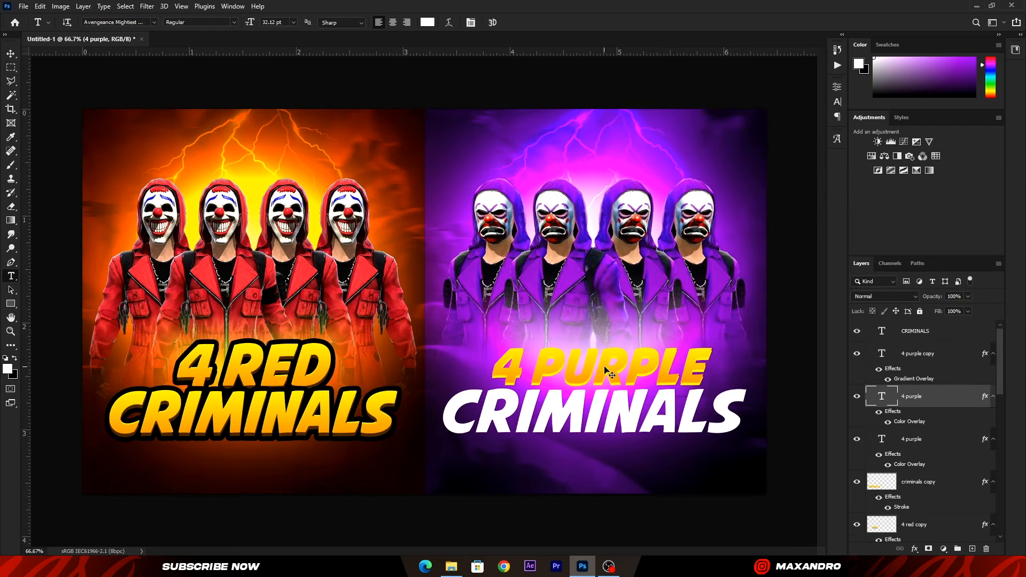
Nudge the recolored 4 PURPLE layer about 8 px upward so it forms a highlight above the gradient text.
key("ctrl+t")
key("Up")
key("Up")
key("Up")
key("Up")
key("Up")
key("Up")
key("Up")
key("Up")
key("Return")
Merge the three 4 PURPLE text layers into a single layer.
left_click(887, 437)
left_click(887, 355)
left_click(885, 434, "shift")
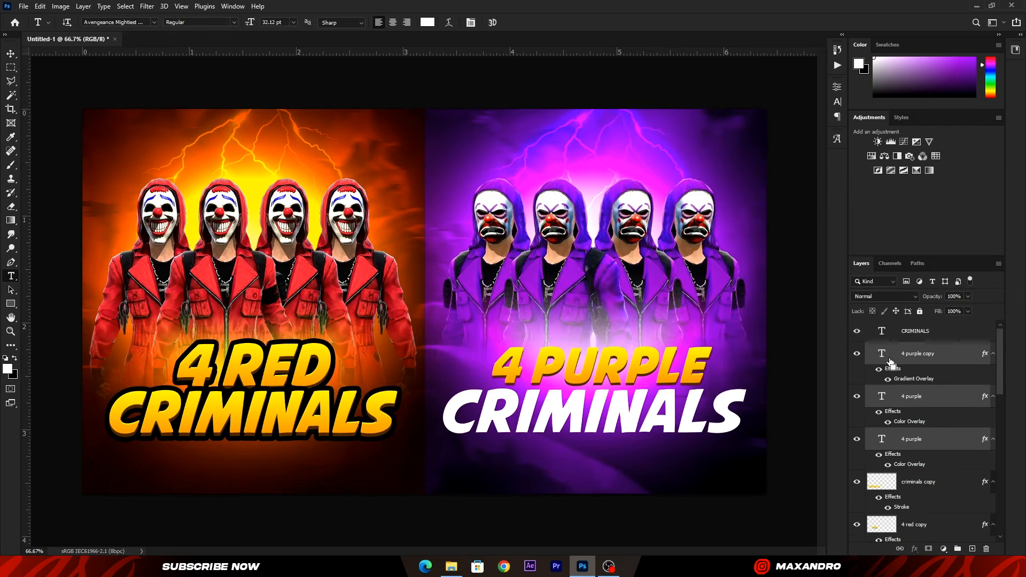
key("ctrl+e")
Add the black outside Stroke to the merged 4 PURPLE layer.
double_click(966, 359)
left_click(630, 206)
left_click(981, 139)
left_click(931, 334)
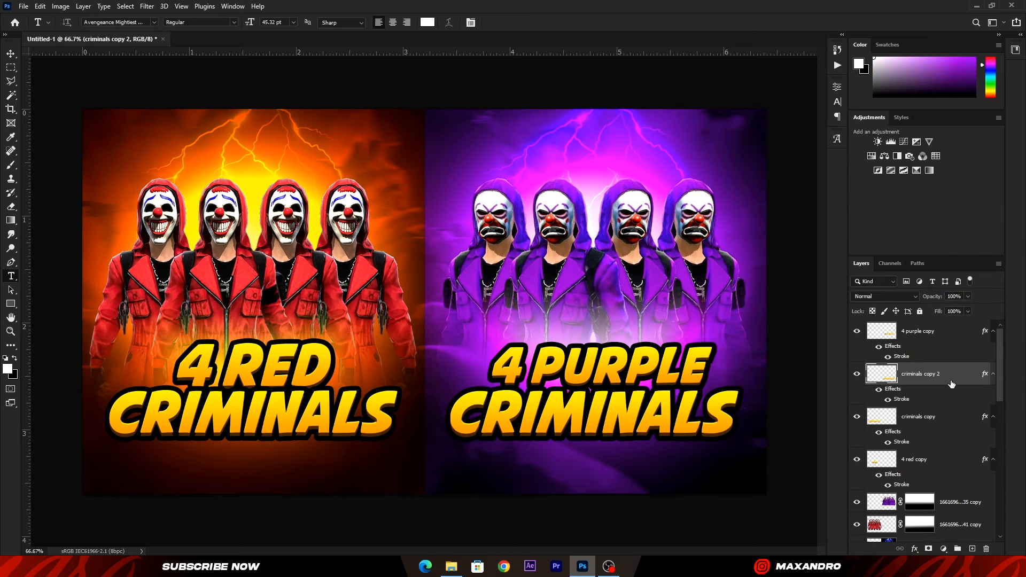
Merge the four stroked title layers of both halves into one layer and duplicate it.
left_click(896, 332)
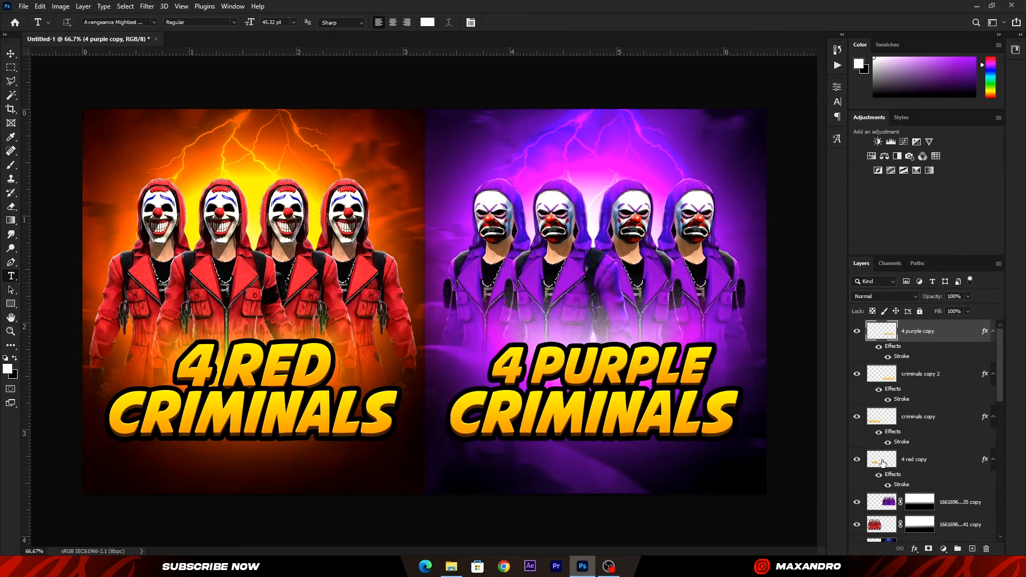
left_click(884, 462, "shift")
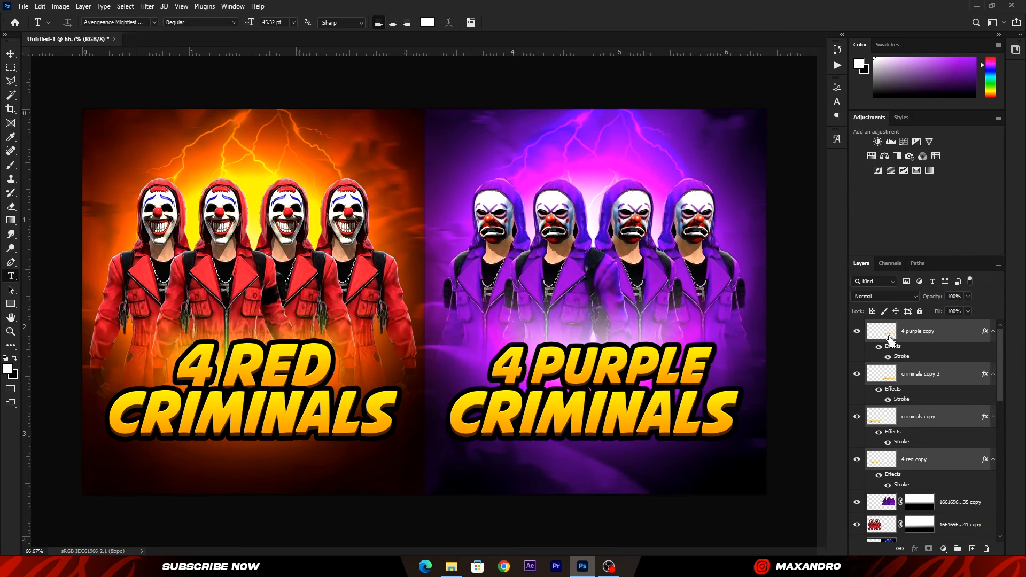
key("ctrl+e")
key("ctrl+j")
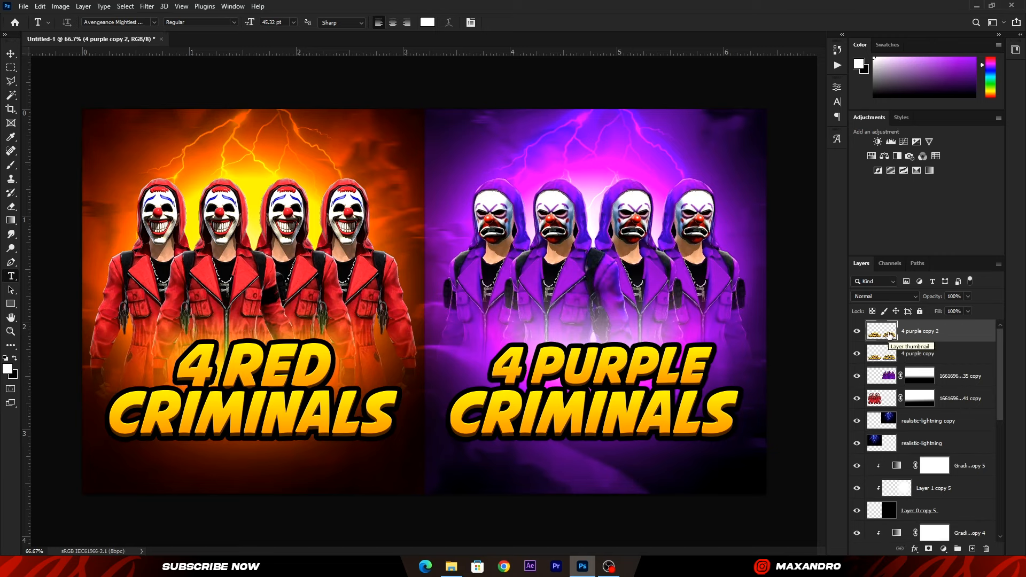
Apply a Gaussian Blur with a 13.9-pixel radius to the duplicated title layer, 4 purple copy 2.
left_click(146, 6)
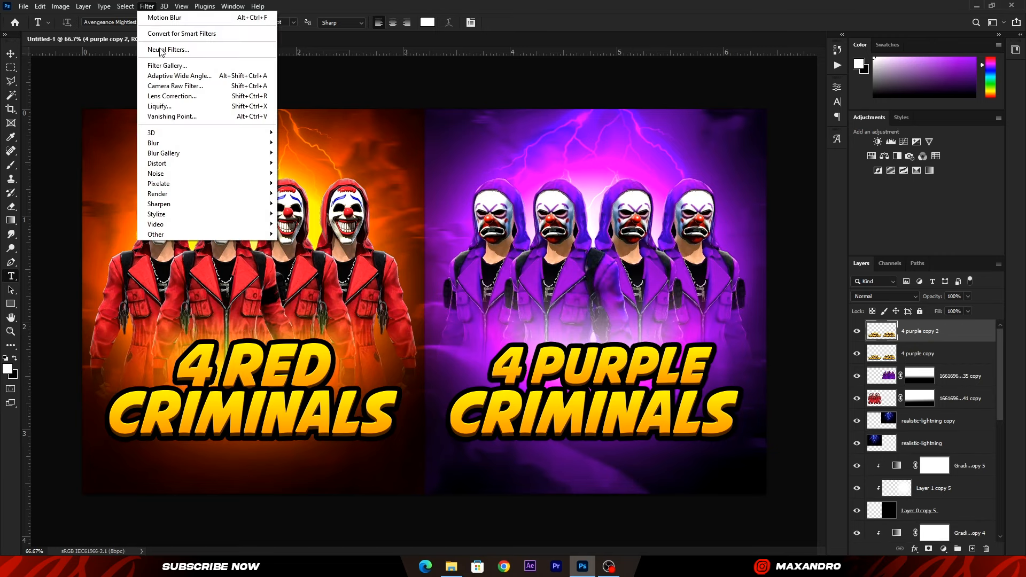
mouse_move(184, 148)
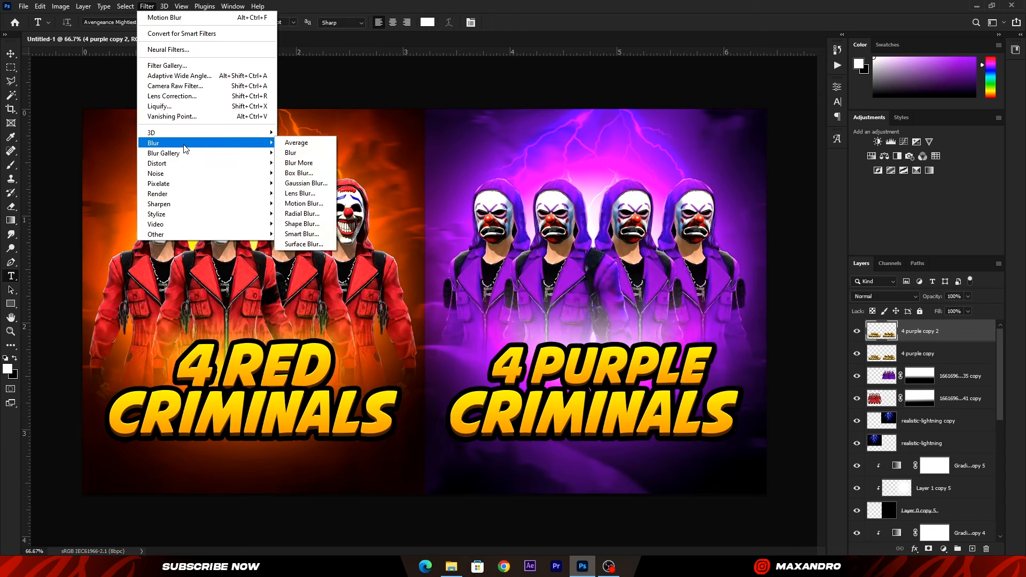
left_click(307, 184)
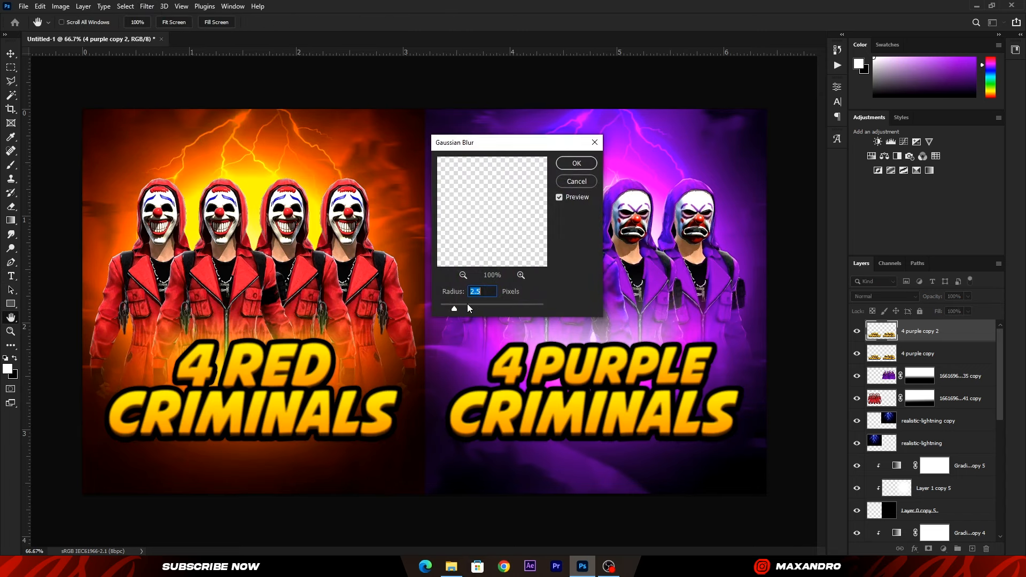
left_click(479, 305)
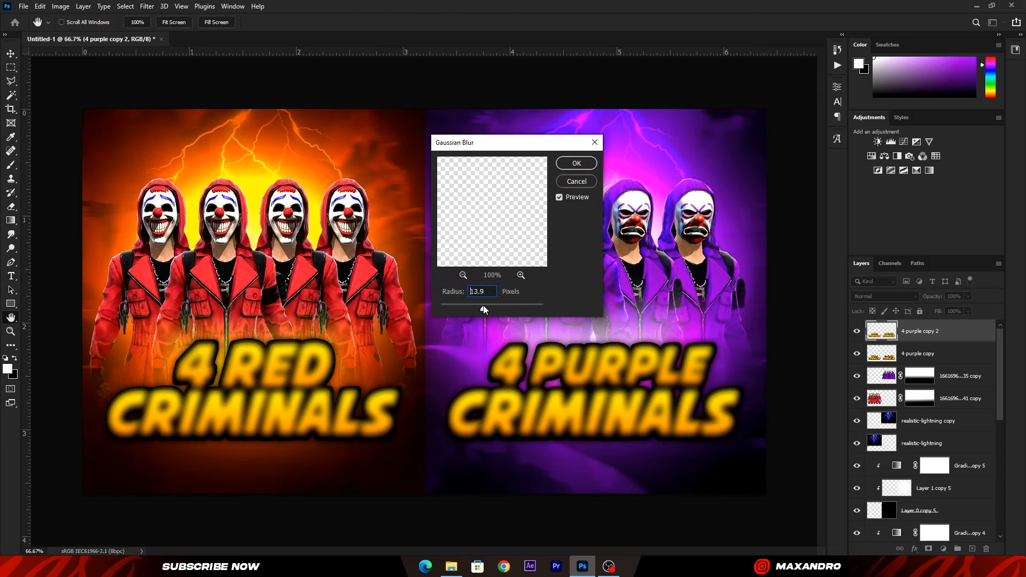
left_click(569, 167)
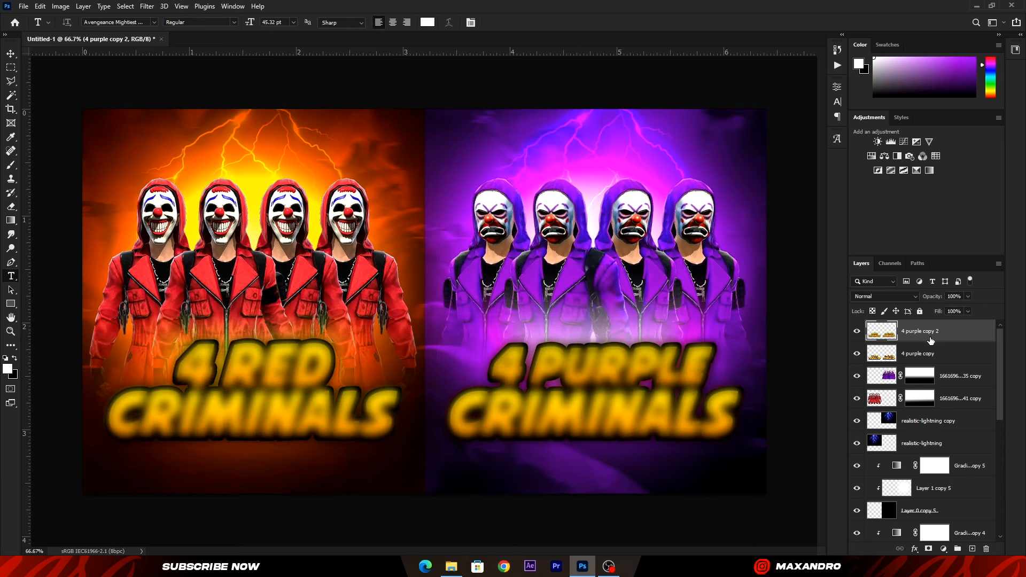
Blend the blurred title copy with Color Dodge and lower its Fill to 50%.
left_click(922, 298)
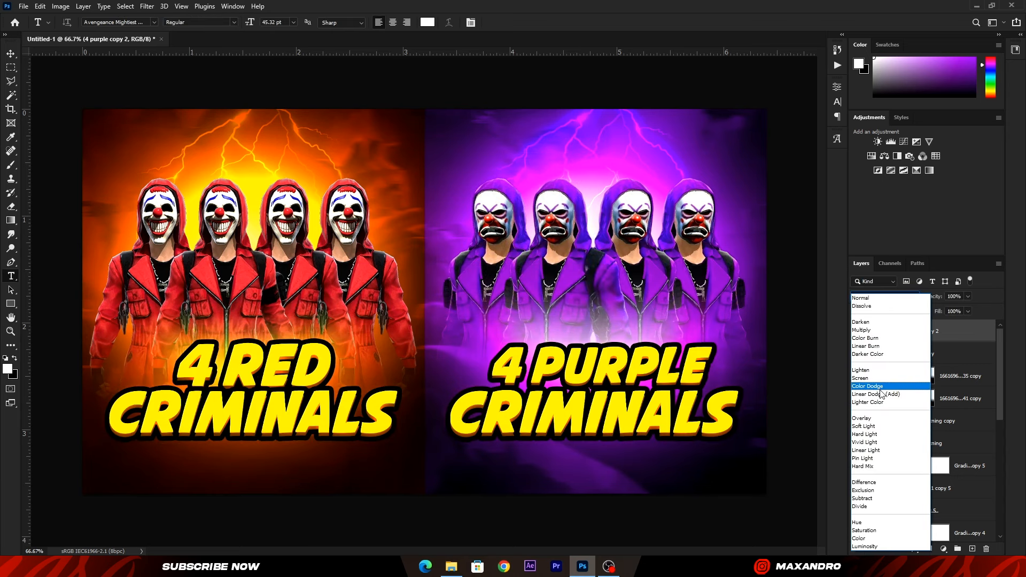
left_click(879, 395)
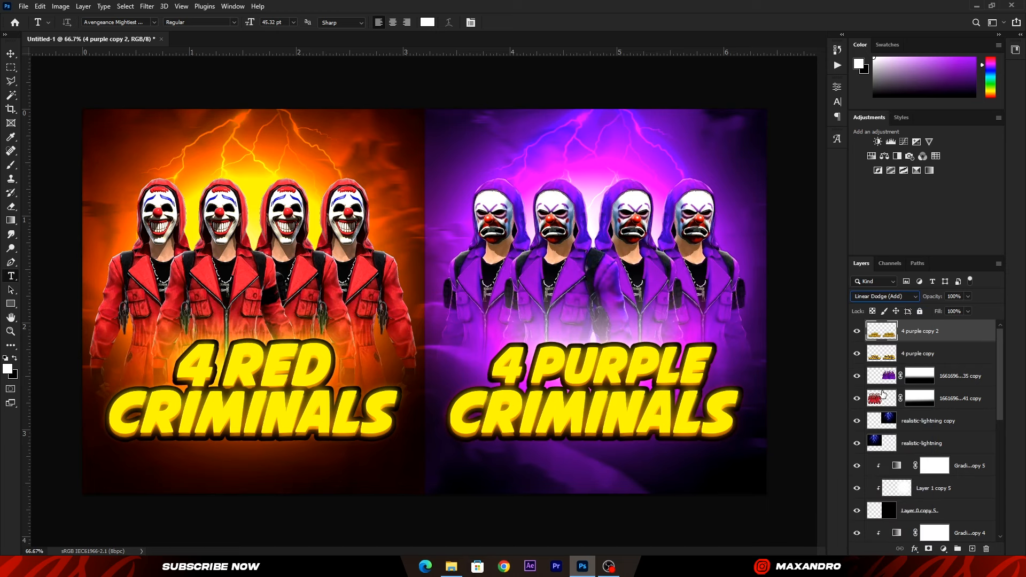
left_click(968, 312)
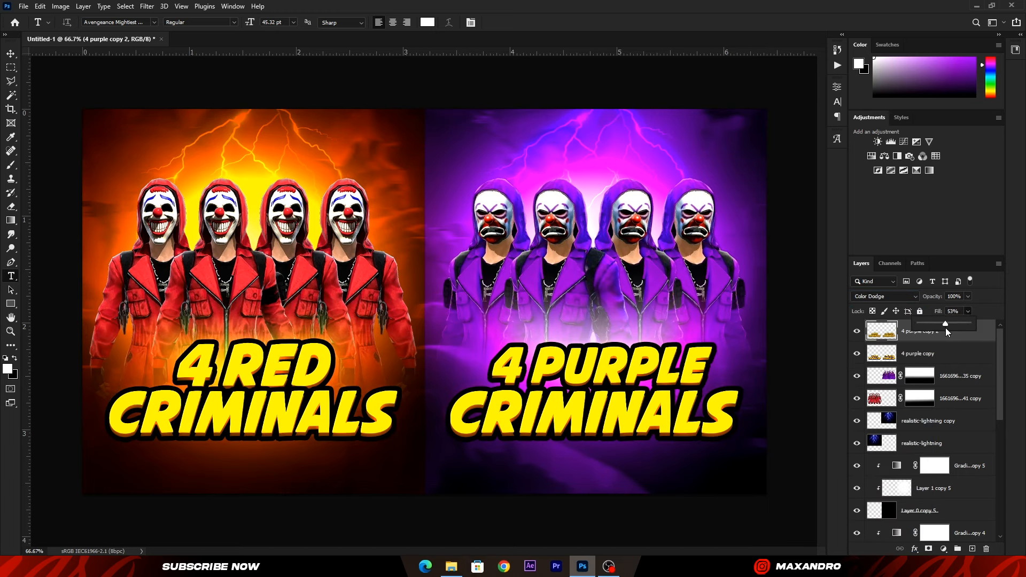
left_click_drag(945, 328, 944, 328)
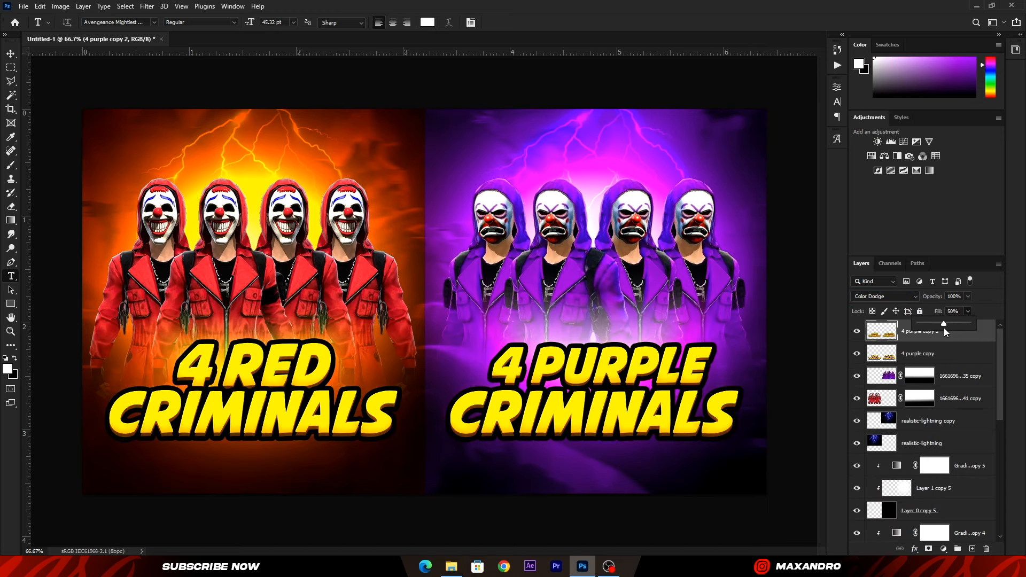
left_click(986, 303)
left_click(452, 567)
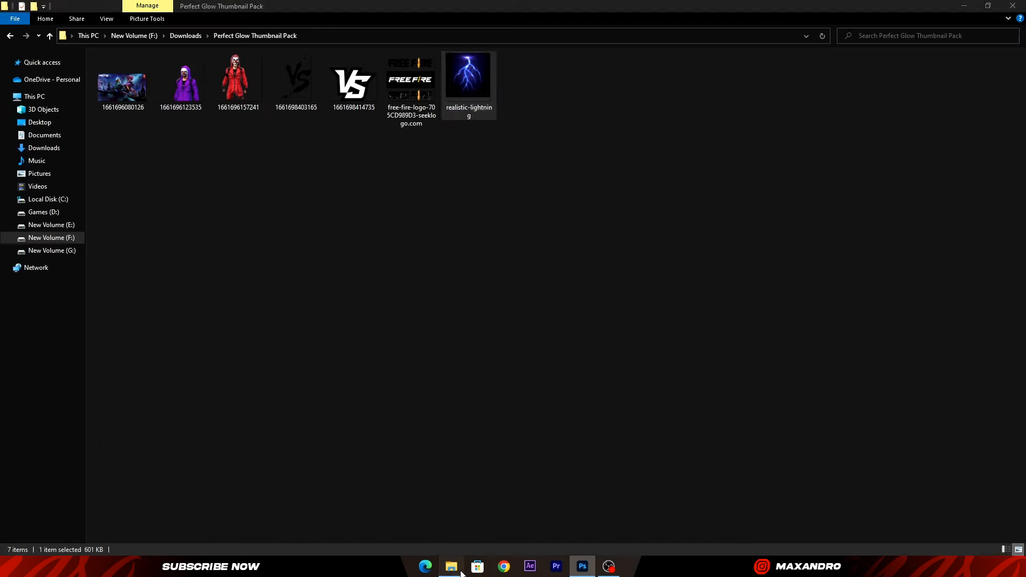
left_click_drag(335, 78, 439, 226)
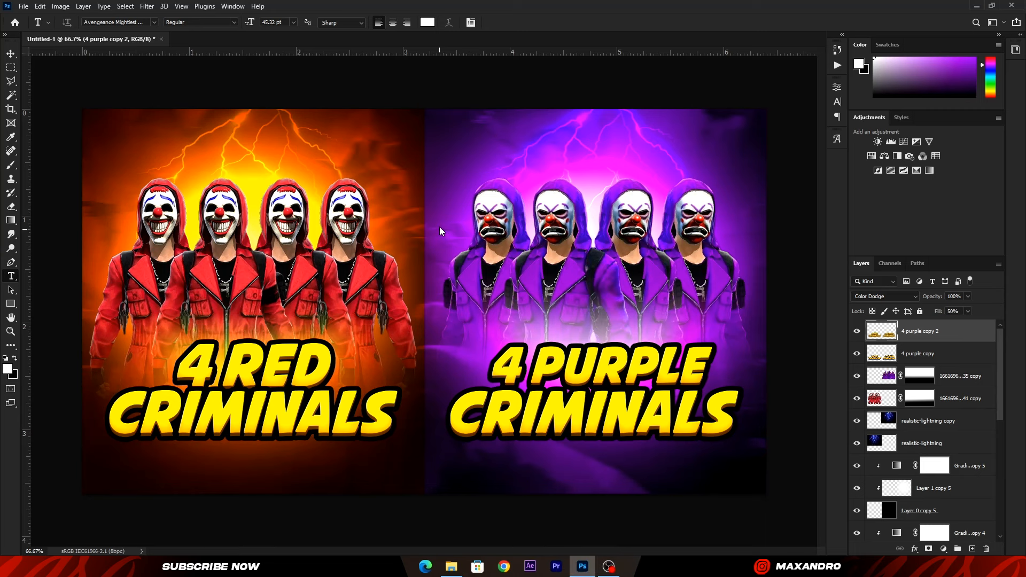
left_click_drag(702, 494, 446, 183)
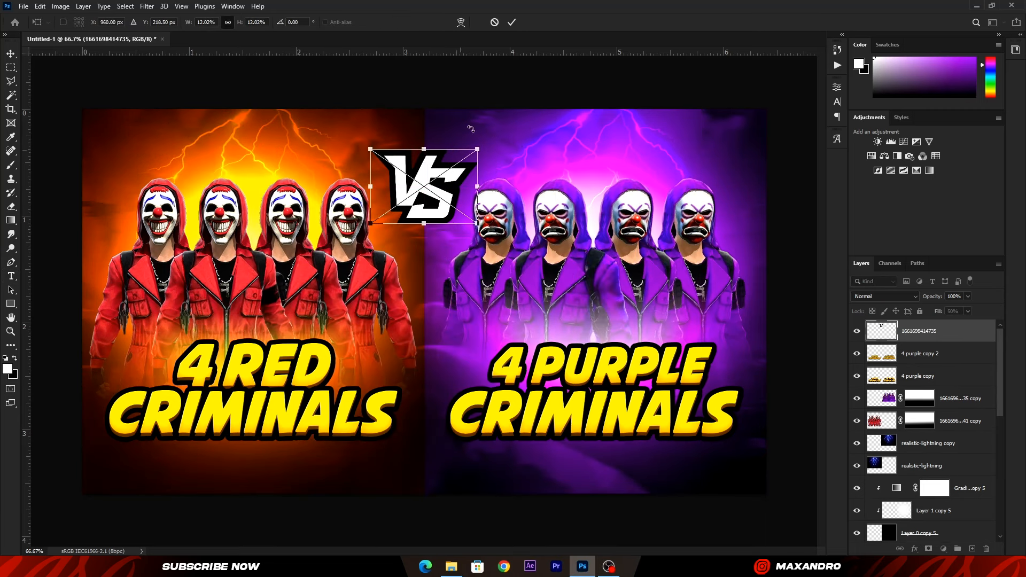
left_click(513, 23)
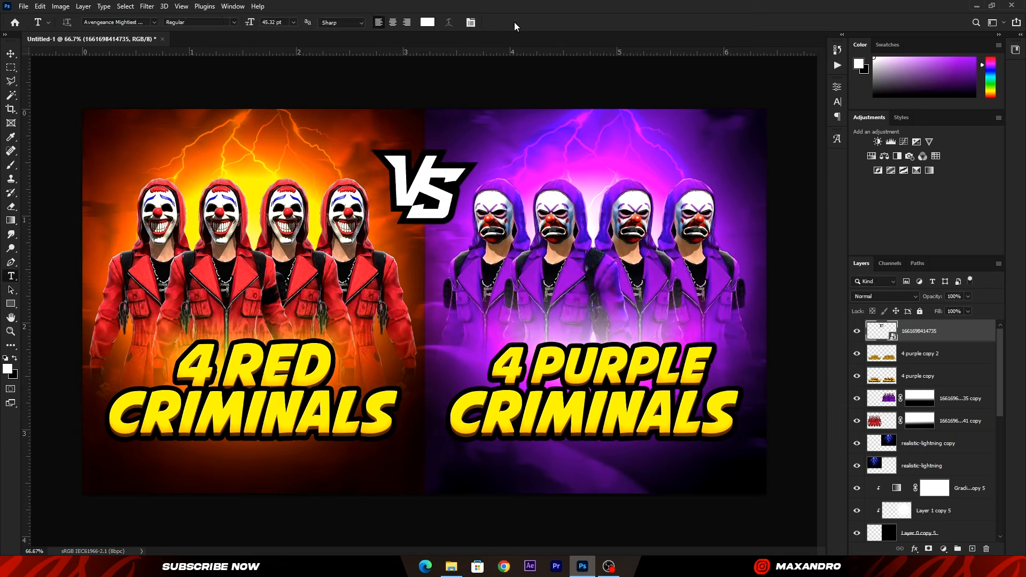
Select the white VS letters with the Magic Wand and load the yellow-to-orange preset for the Gradient tool.
left_click(11, 96)
left_click(423, 183)
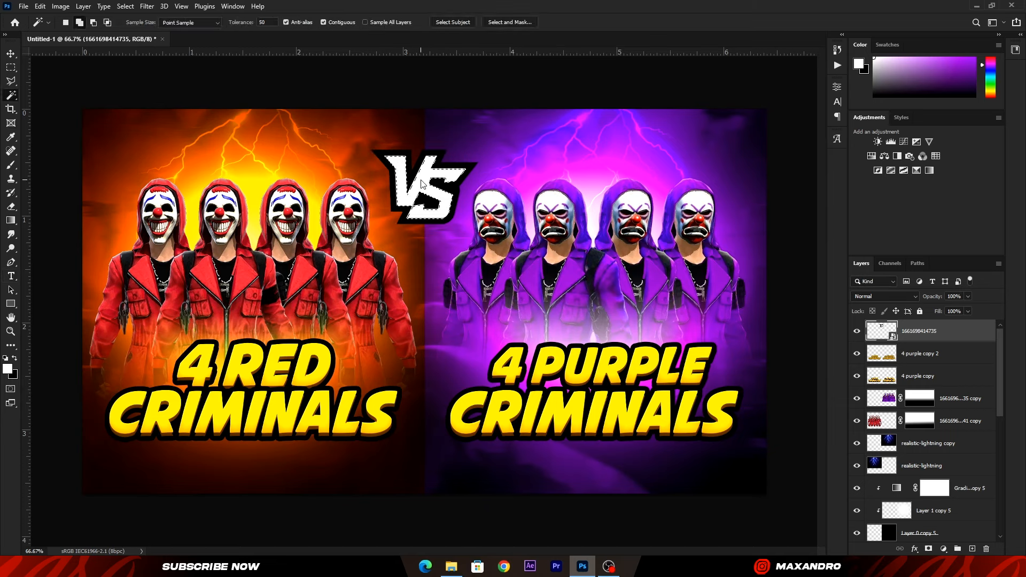
left_click(10, 221)
left_click(78, 22)
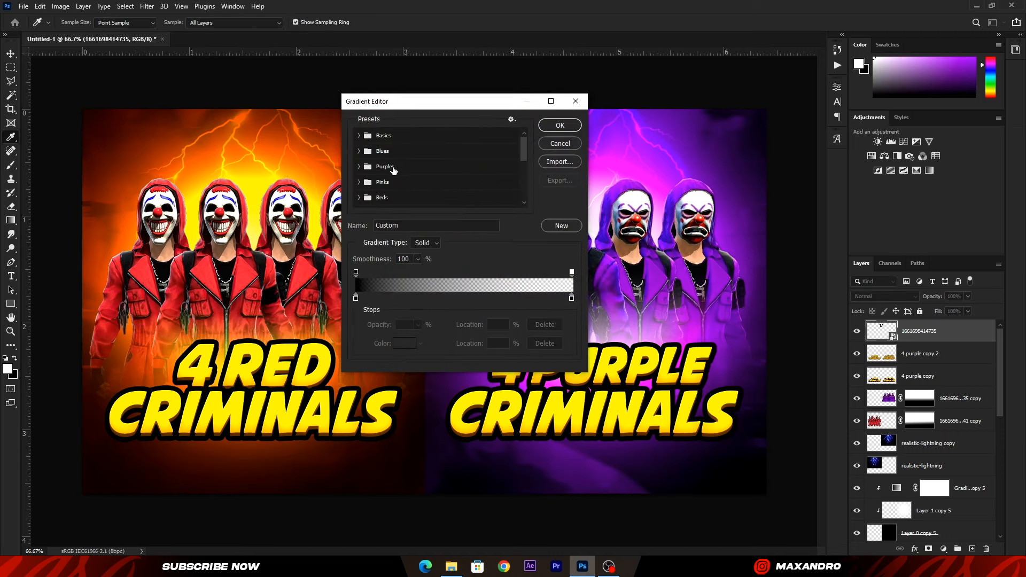
scroll(394, 170, "down", 5)
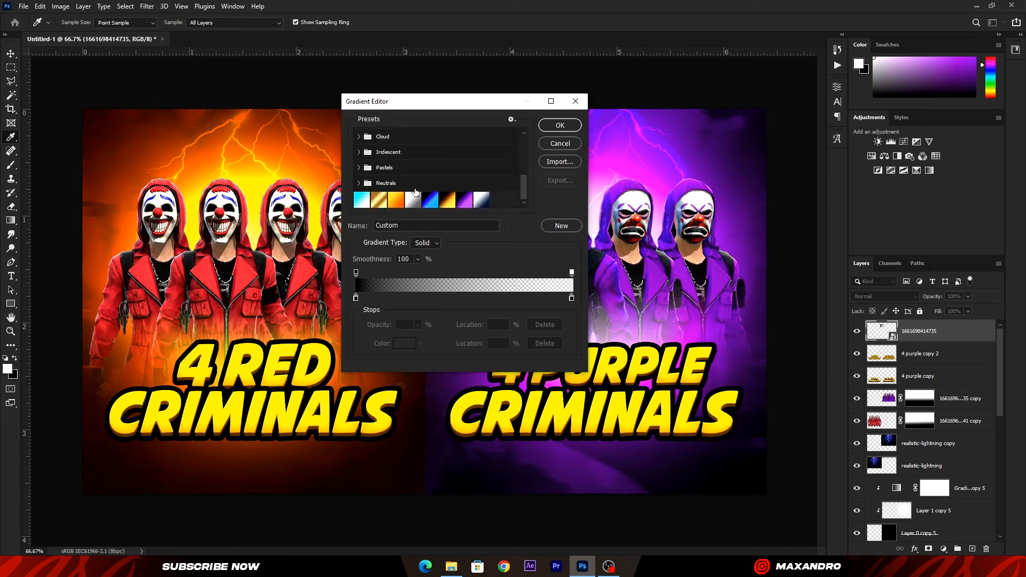
left_click(396, 199)
left_click(554, 132)
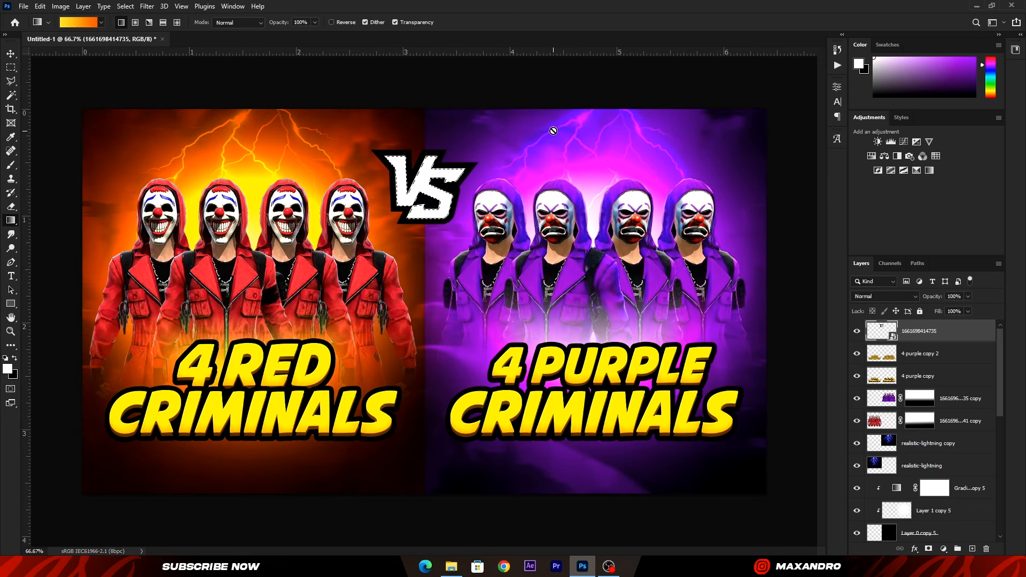
Rasterize the VS layer, fill the selected letters with a vertical yellow-to-orange gradient, and deselect.
right_click(924, 337)
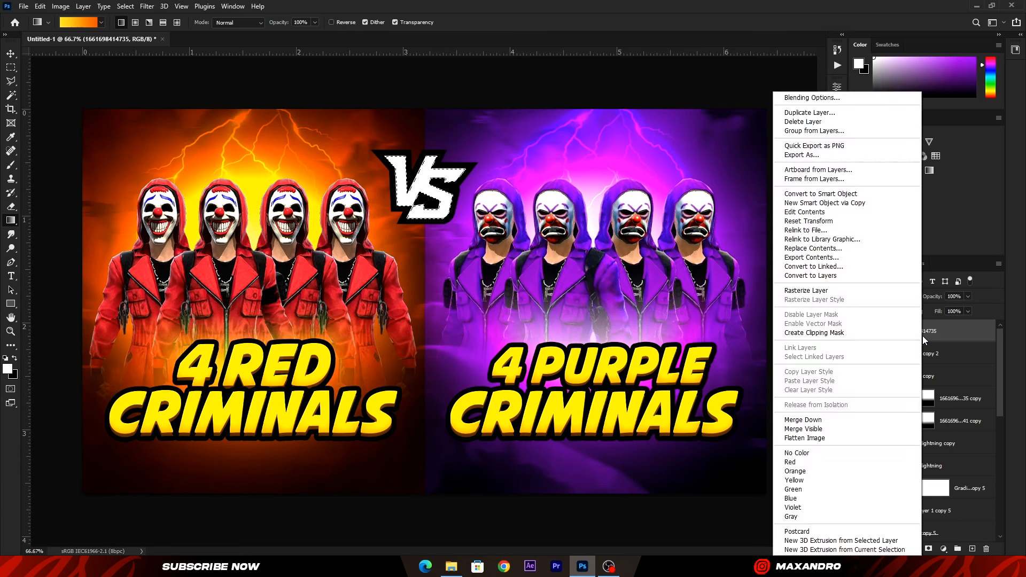
left_click(824, 292)
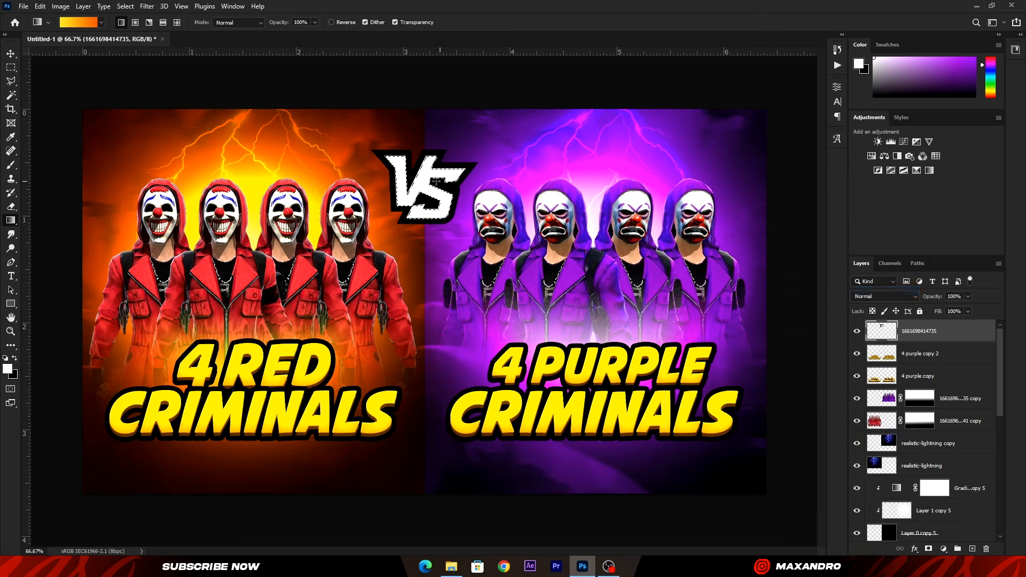
left_click_drag(426, 138, 422, 251)
key("ctrl+d")
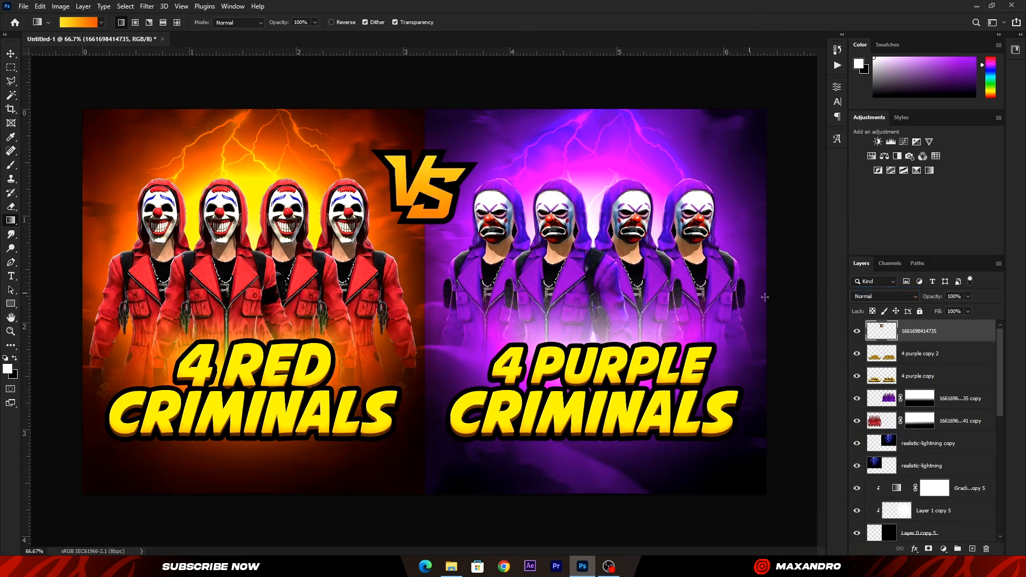
Duplicate the VS layer and apply a Gaussian Blur to the copy.
key("ctrl+j")
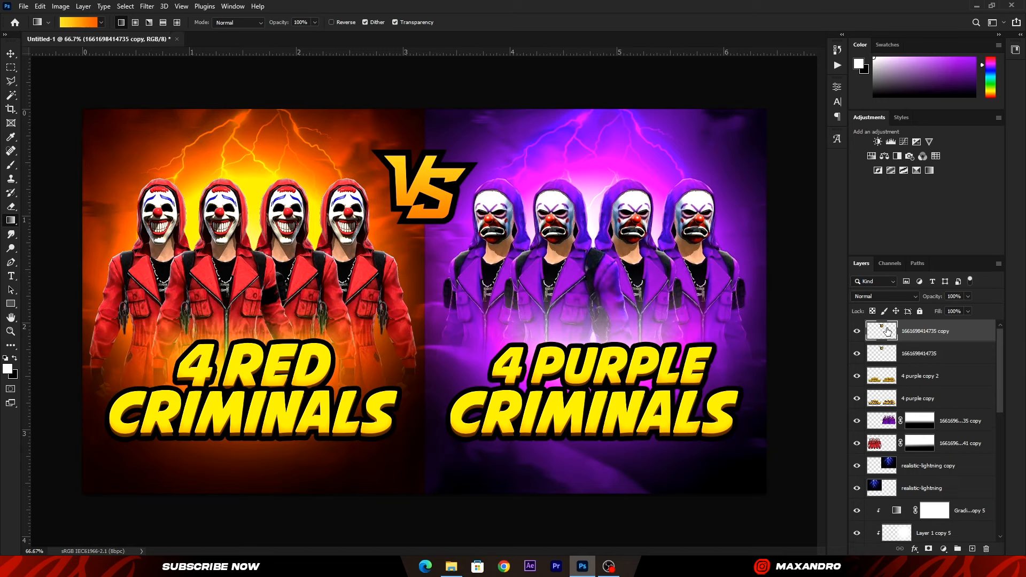
left_click(143, 7)
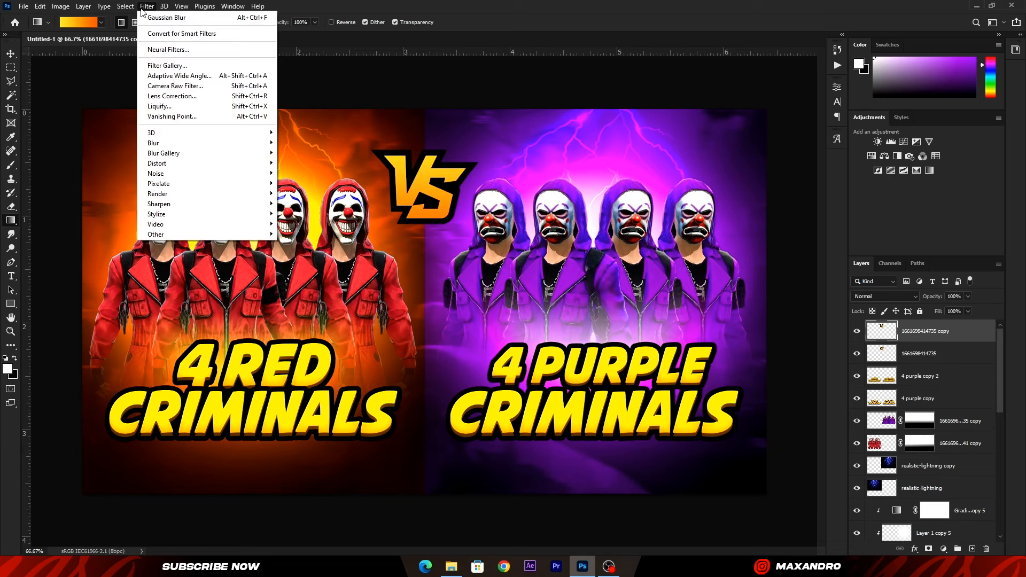
mouse_move(160, 144)
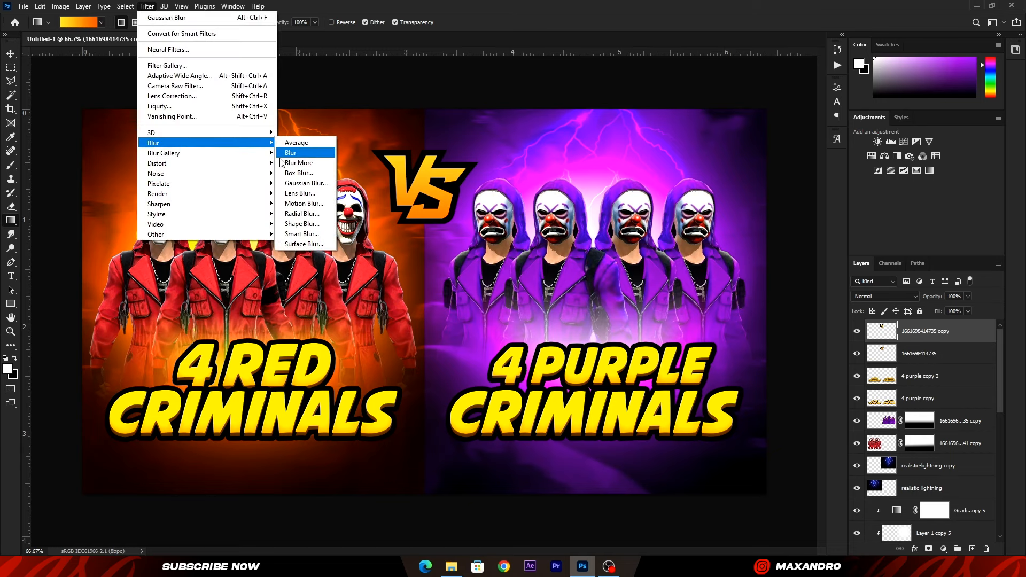
left_click(299, 183)
left_click(587, 165)
key("g")
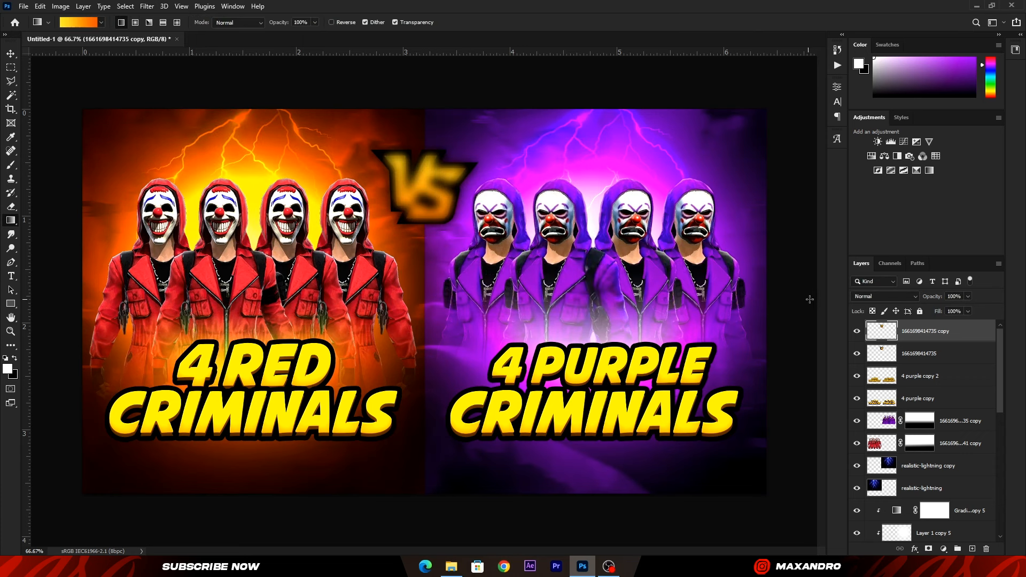
Blend the blurred VS copy with Color Dodge and lower its Fill to 50%.
left_click(888, 298)
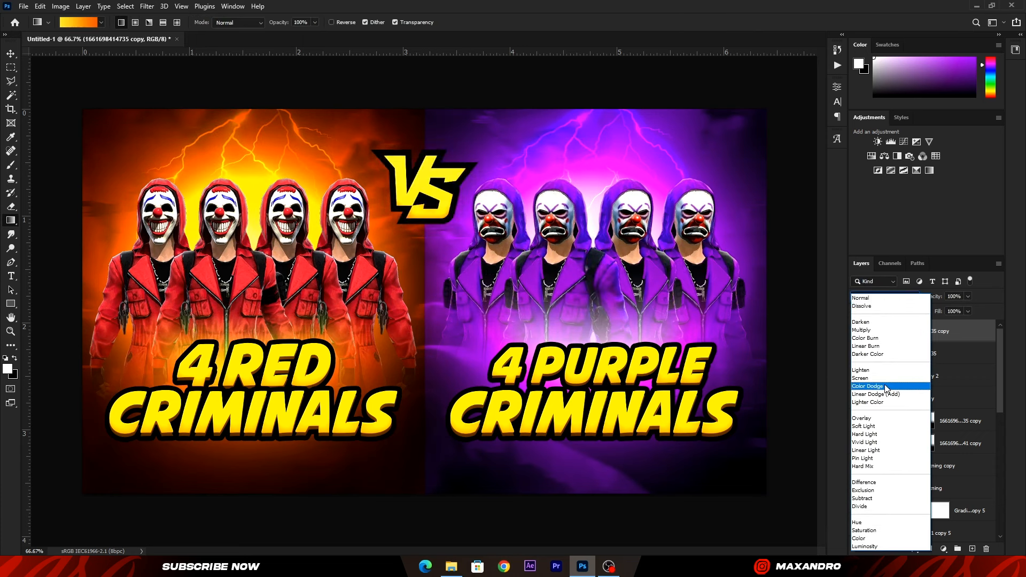
left_click(868, 372)
left_click(967, 312)
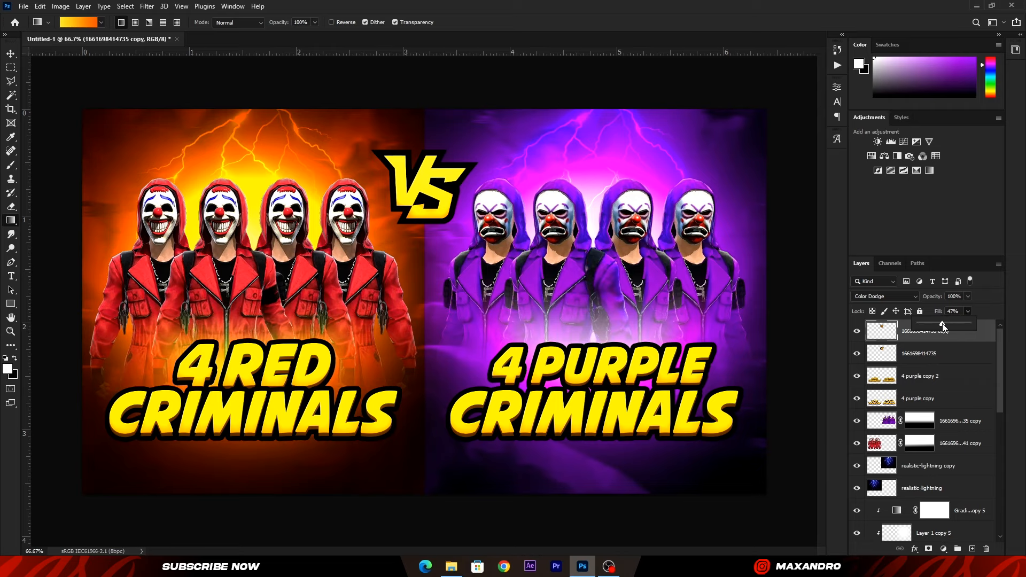
left_click(944, 324)
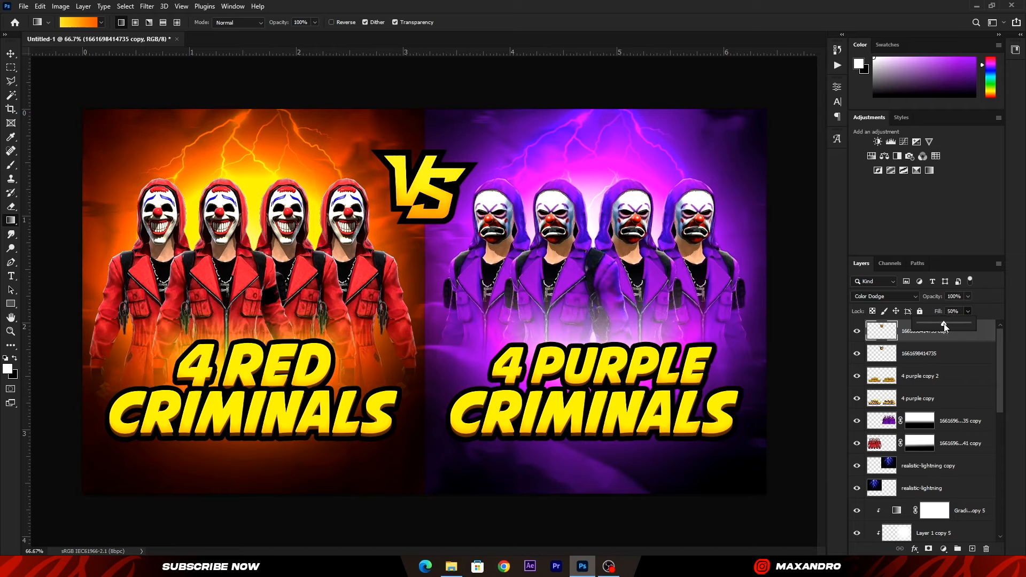
left_click(997, 297)
Place the Free Fire logo image from the thumbnail pack at the centre of the canvas.
left_click(452, 567)
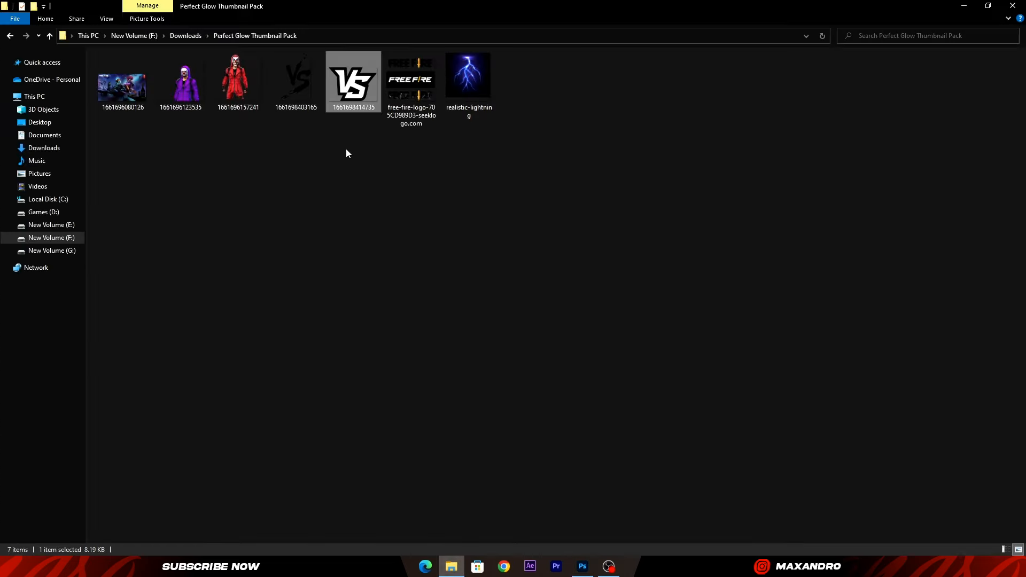
left_click(406, 83)
left_click_drag(406, 82, 452, 326)
left_click(512, 22)
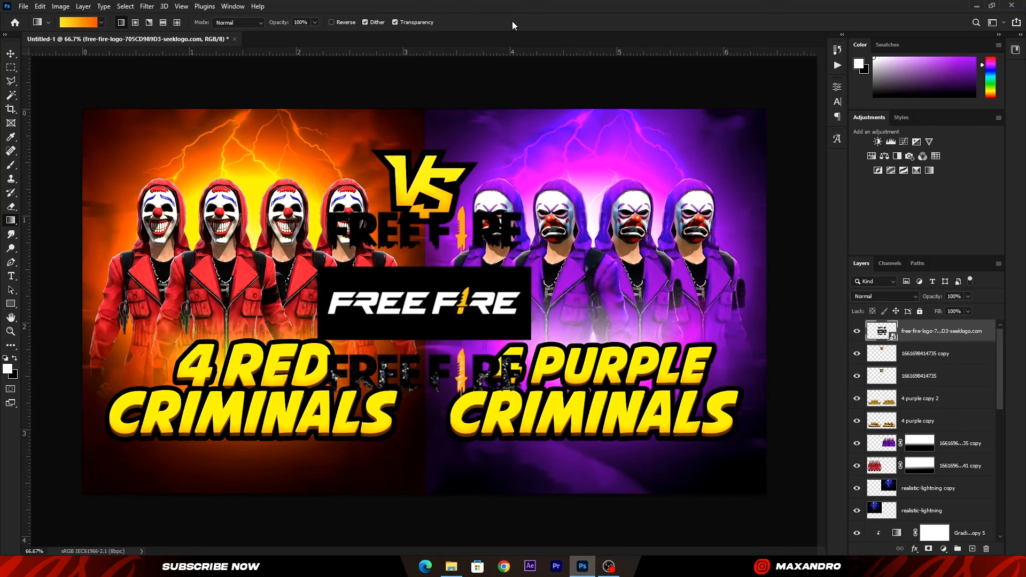
Copy the middle white FREE FIRE logo with its black backing onto a new layer and delete the original logo layer.
left_click(11, 67)
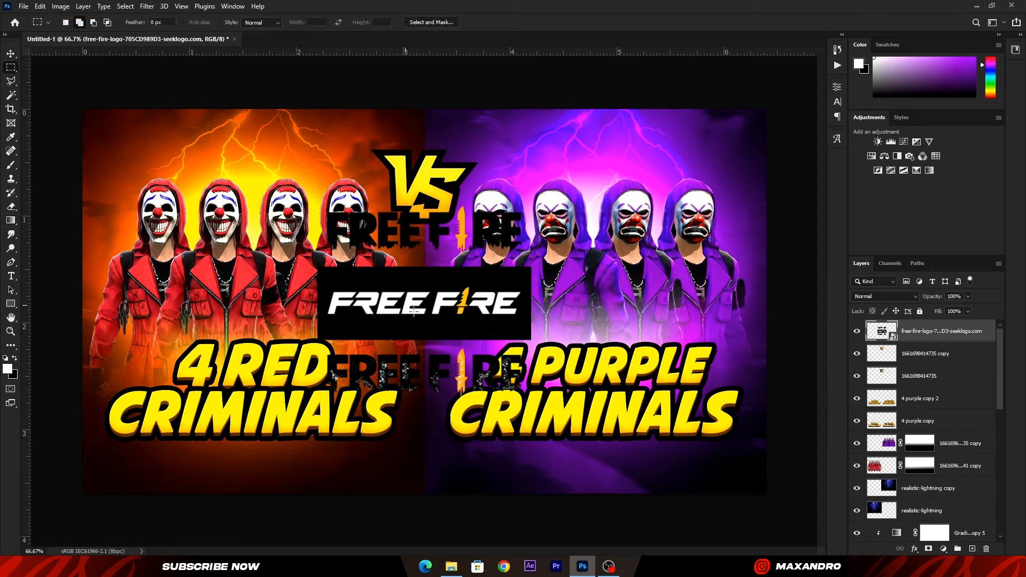
left_click_drag(317, 279, 546, 331)
key("ctrl+j")
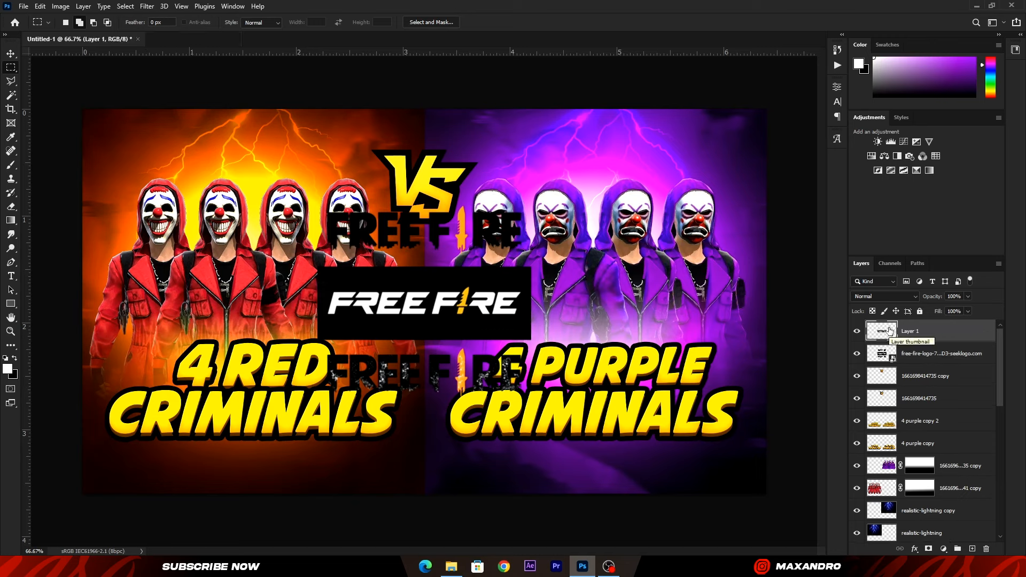
left_click(886, 353)
key("Delete")
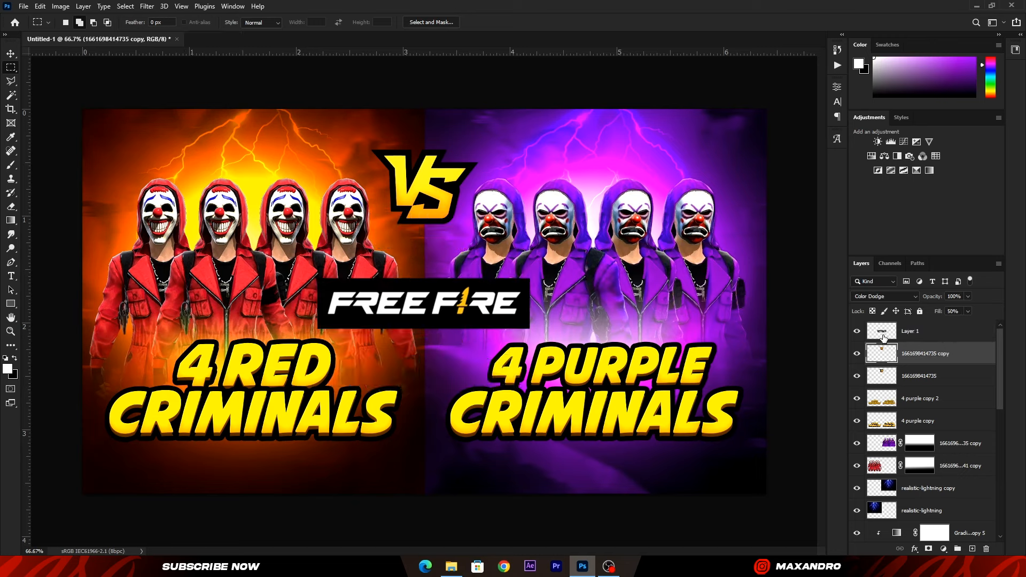
Scale the cropped FREE FIRE logo to about 39.6% and move it into the canvas's upper-left corner.
left_click(883, 337)
key("ctrl+t")
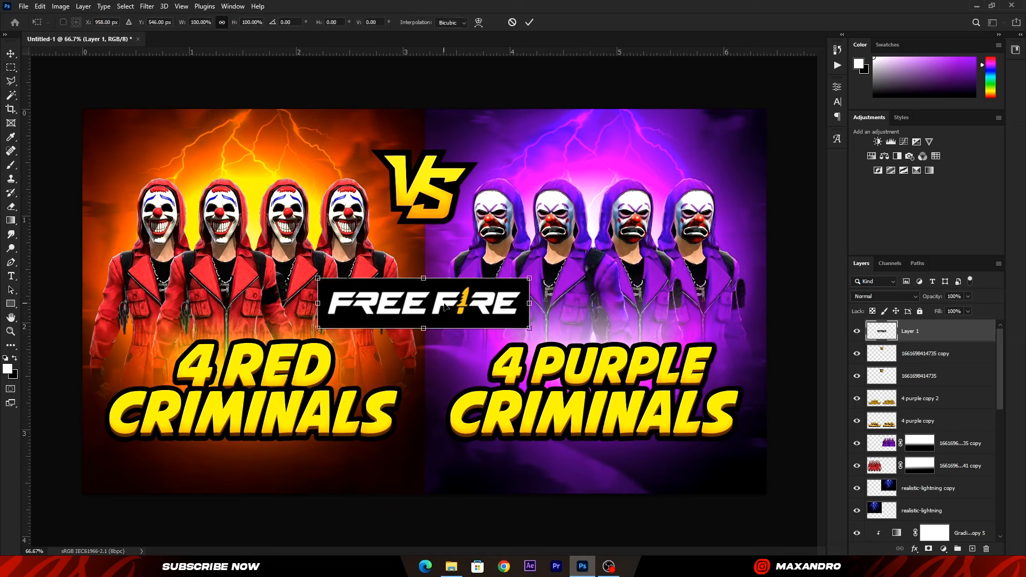
left_click_drag(529, 304, 90, 77)
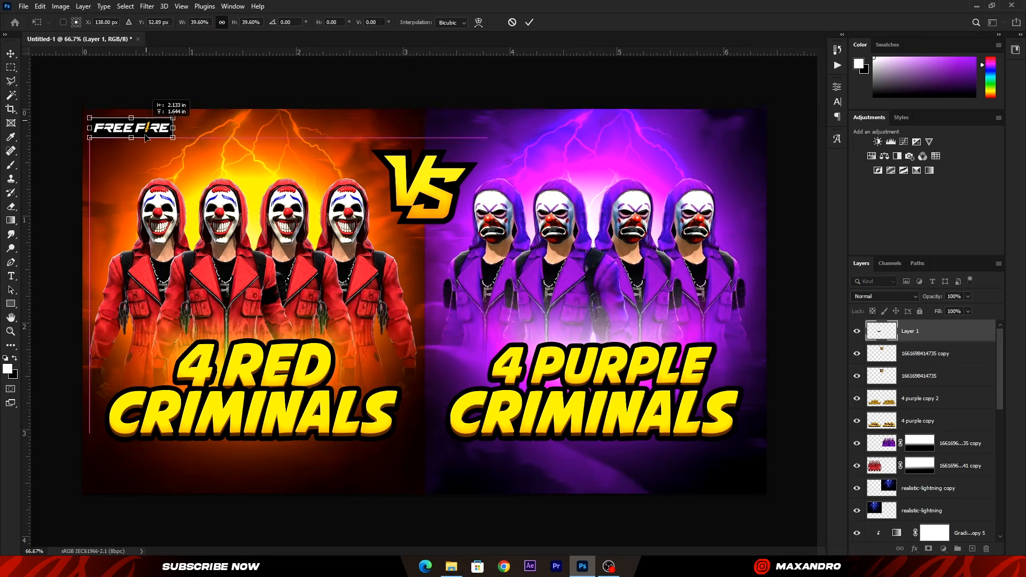
left_click(529, 24)
Set the FREE FIRE logo layer's blend mode to Screen to hide its black backing.
left_click(910, 297)
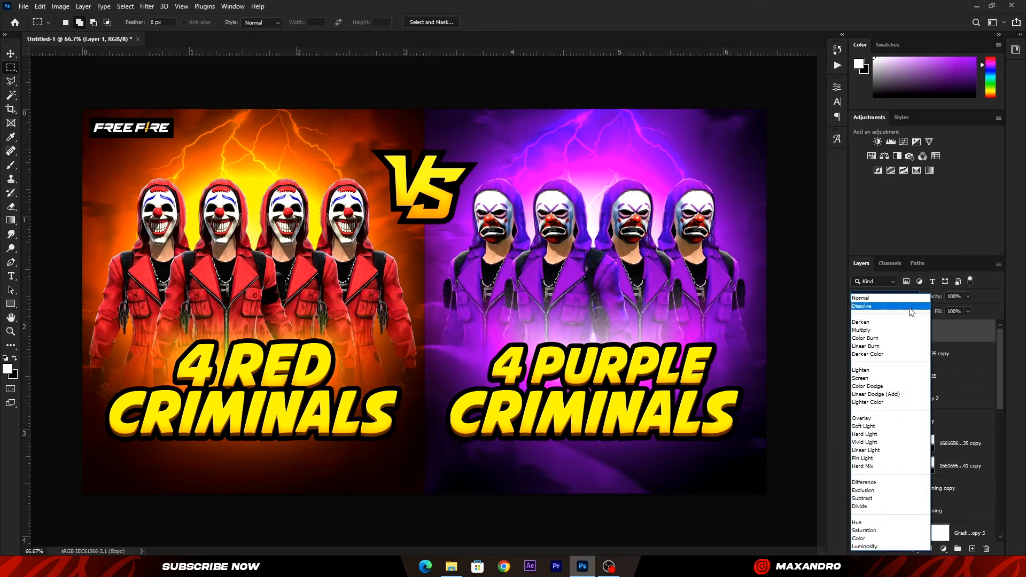
left_click(873, 378)
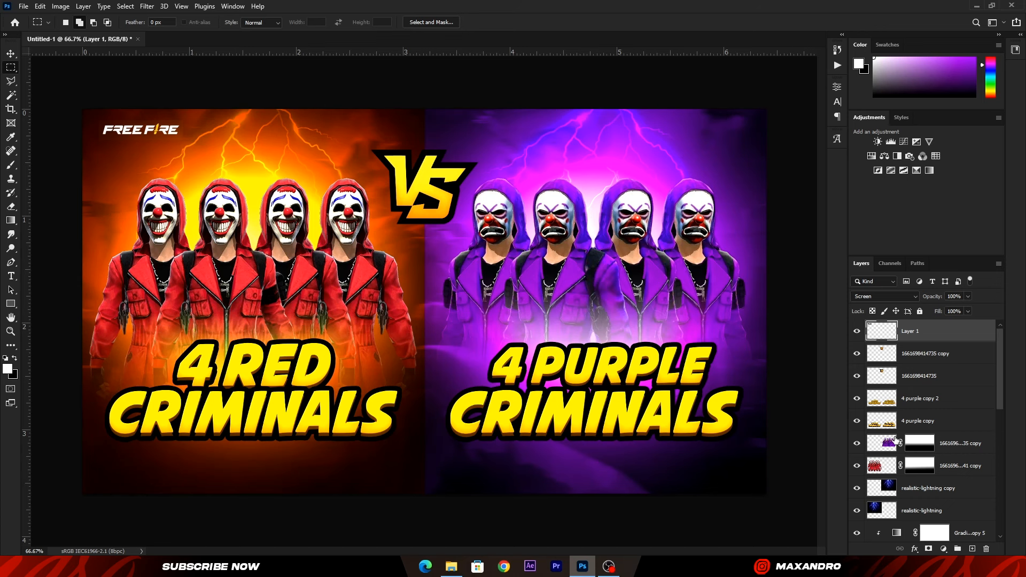
Load the red clowns' outline as a selection and add a new layer above them with the Color Dodge blend mode.
left_click(891, 445)
left_click(882, 466)
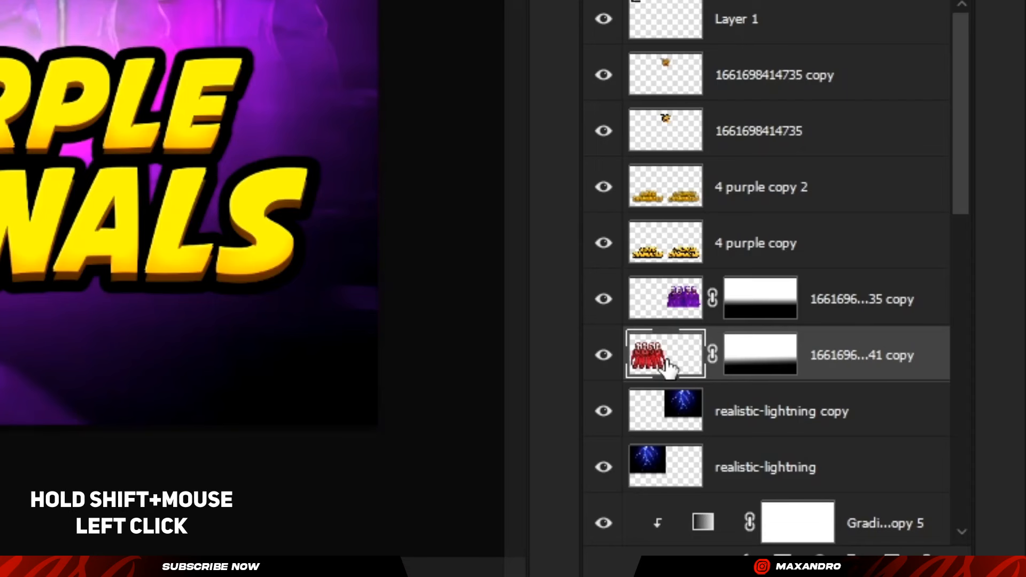
left_click(882, 466, "ctrl")
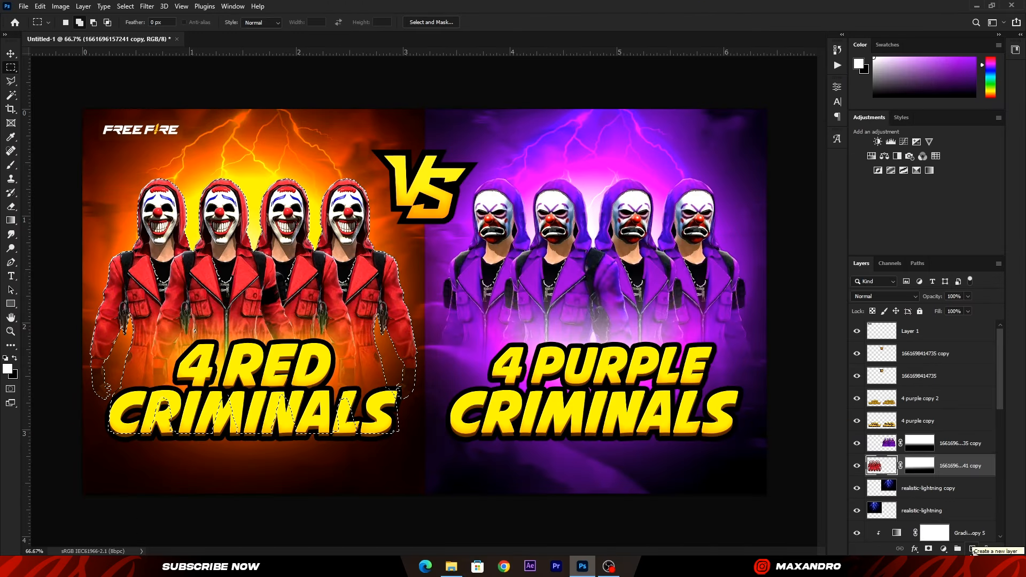
left_click(972, 549)
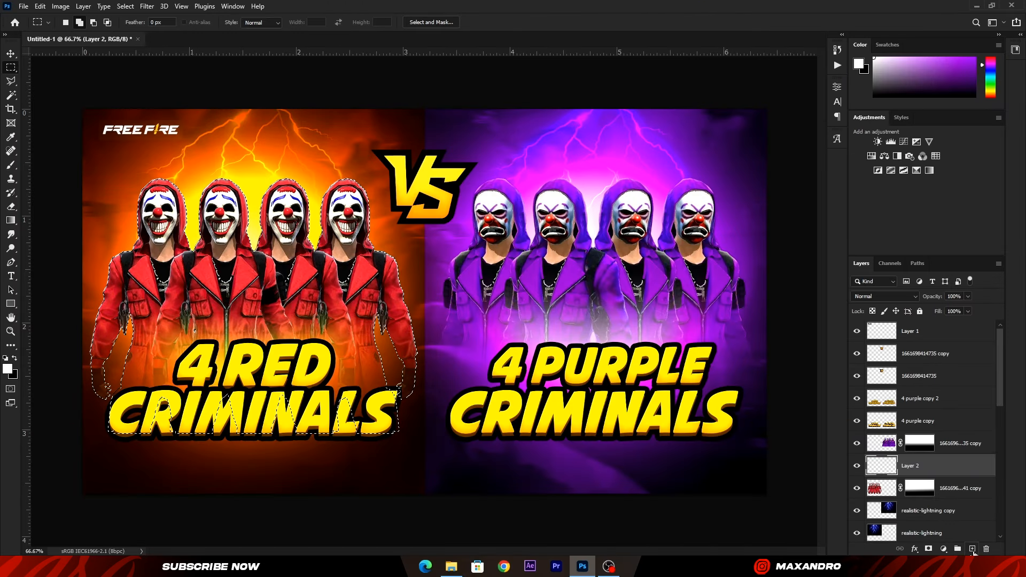
left_click(886, 296)
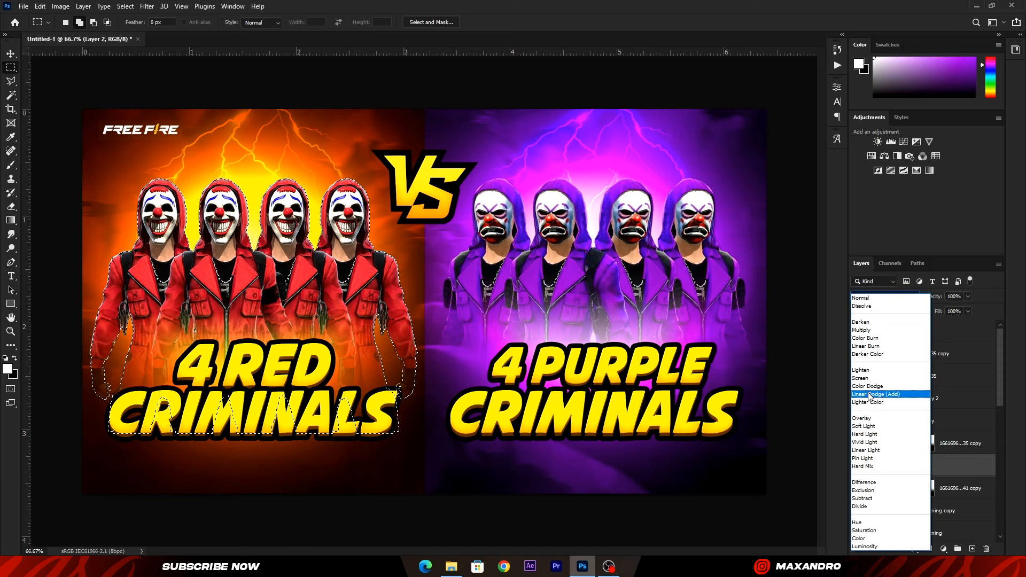
left_click(874, 391)
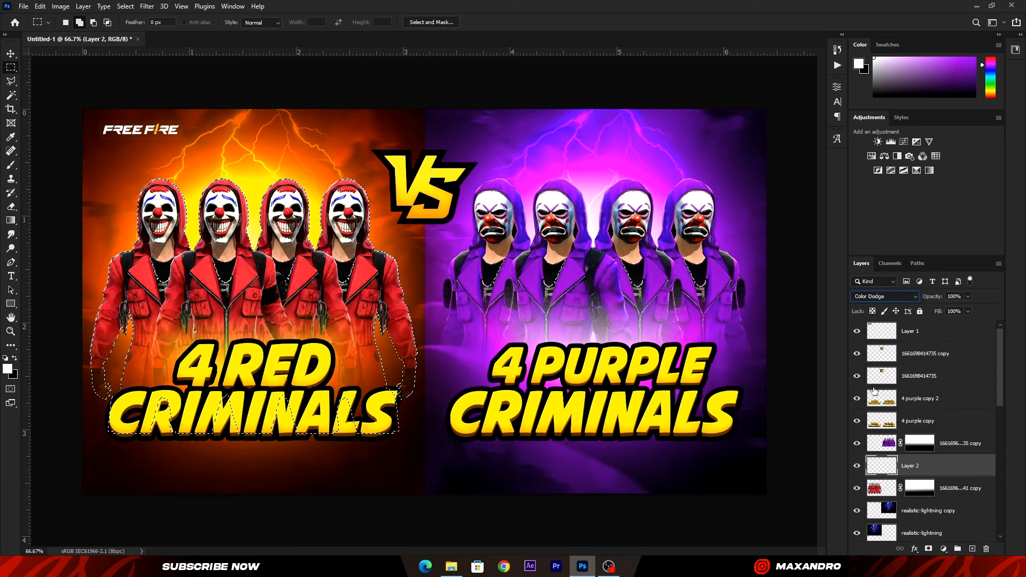
Paint an orange-yellow glow along the red clowns' edges with a soft 72 px brush at 0% hardness, and clear the selection.
left_click(11, 167)
left_click(78, 24)
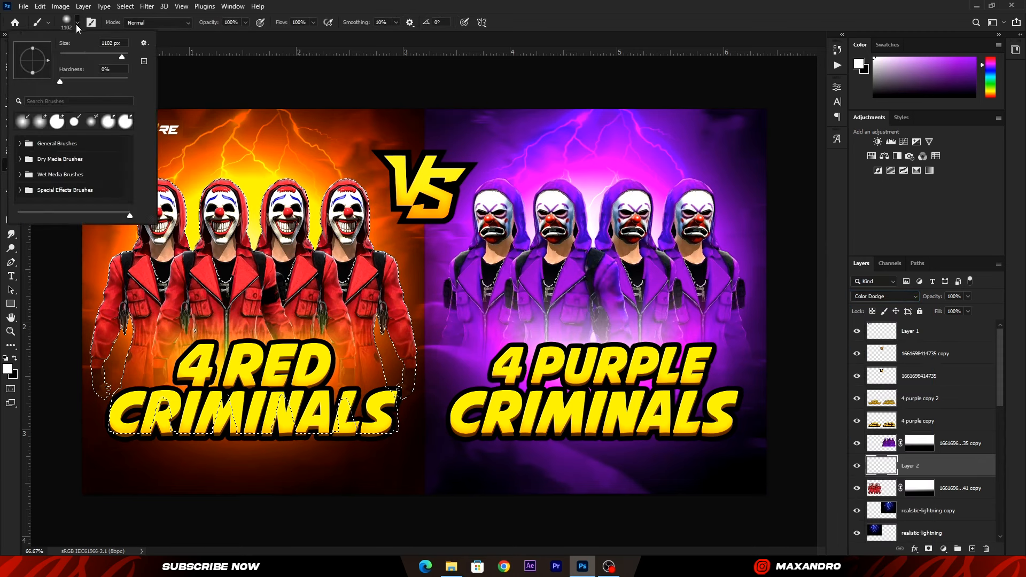
left_click_drag(97, 52, 86, 59)
key("Return")
left_click(990, 91)
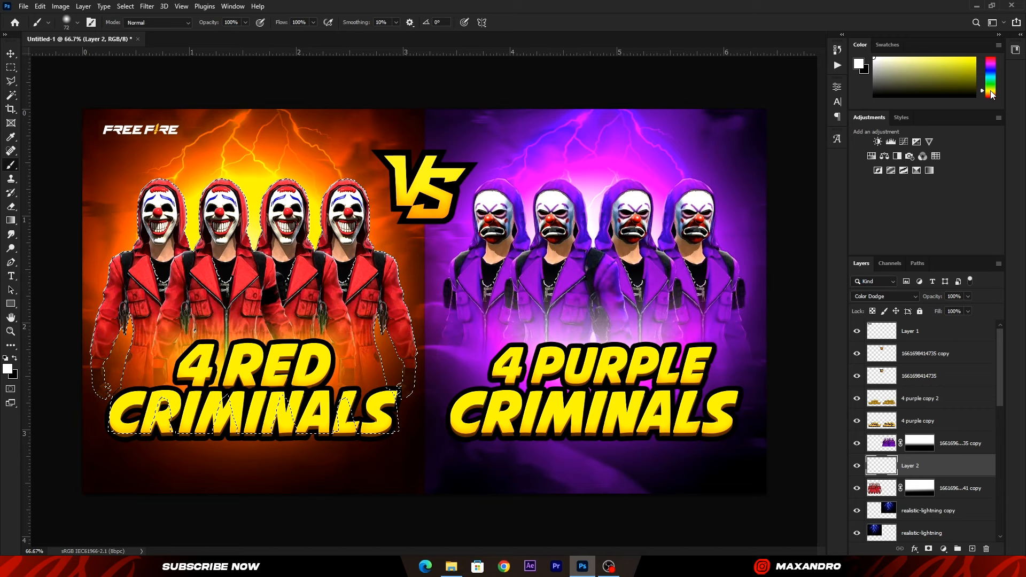
left_click_drag(989, 91, 993, 49)
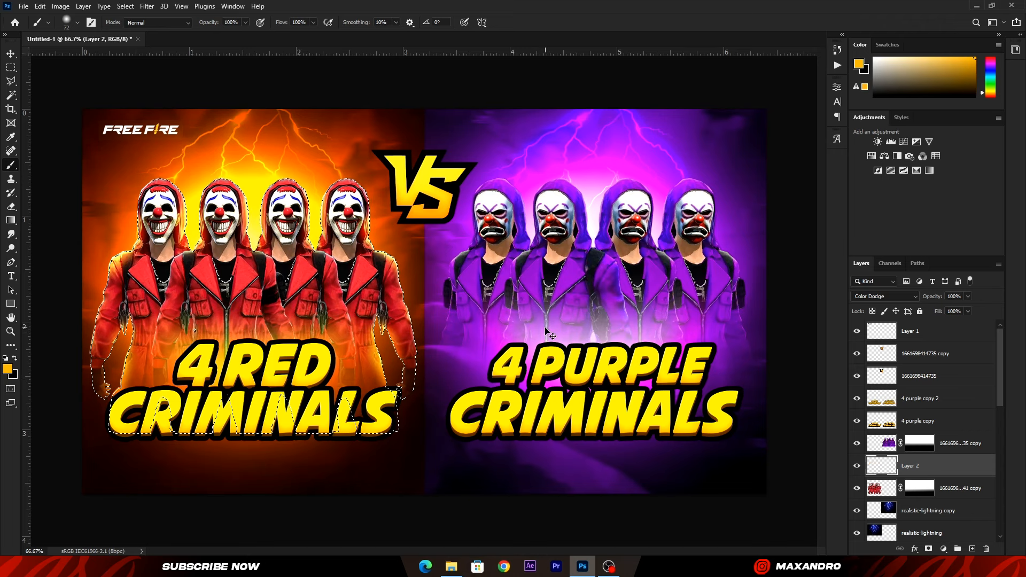
key("ctrl+d")
With the purple clowns' outline selected, move the Color Dodge glow layer above them and paint a magenta glow along their edges.
left_click(888, 446)
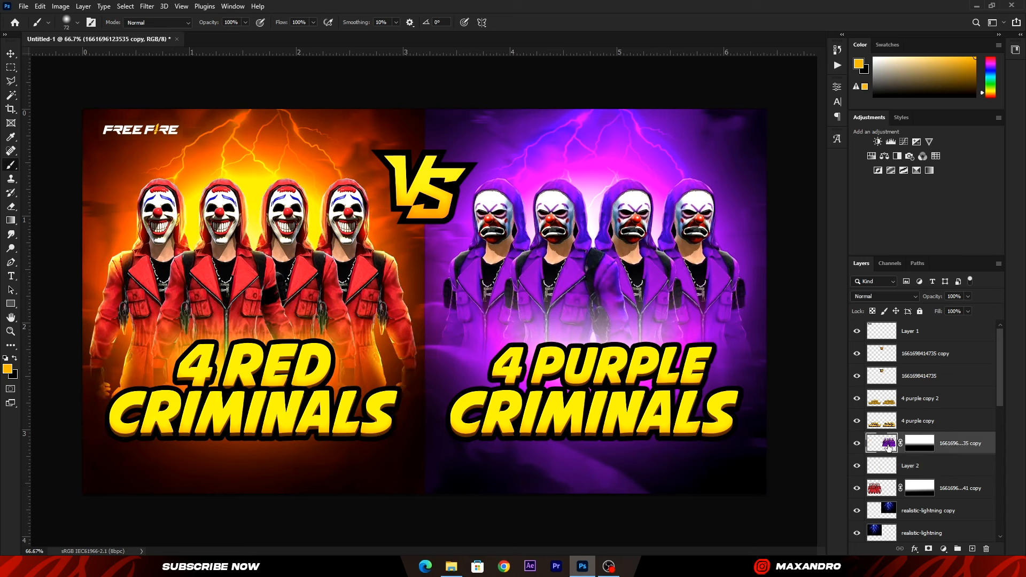
left_click(889, 447, "ctrl")
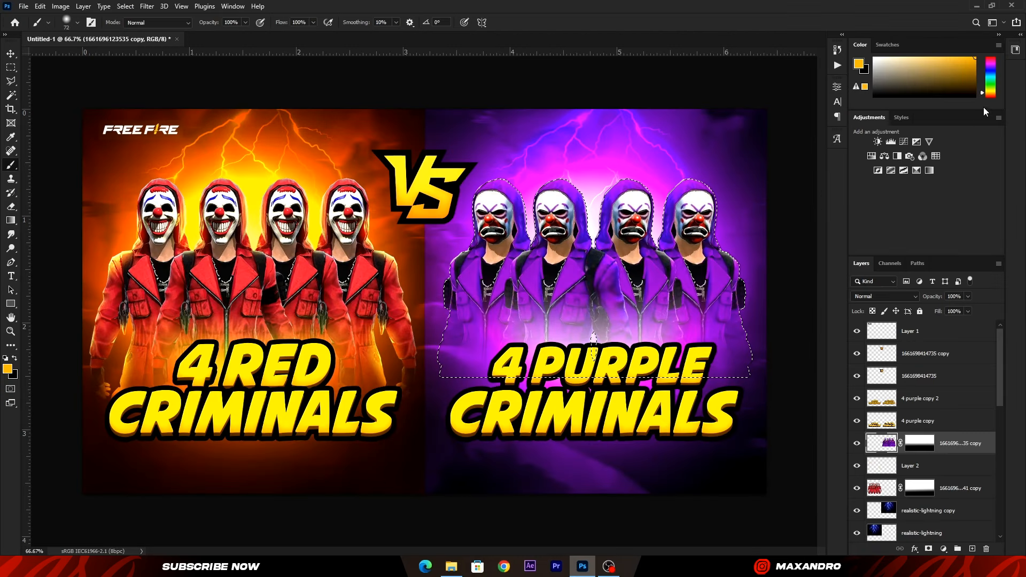
left_click_drag(992, 95, 992, 64)
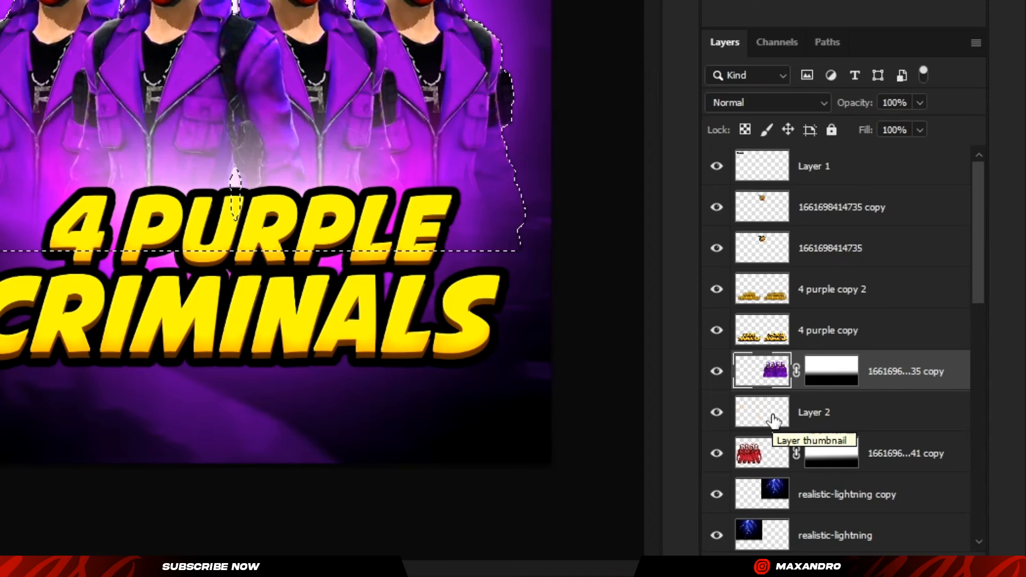
left_click(888, 471)
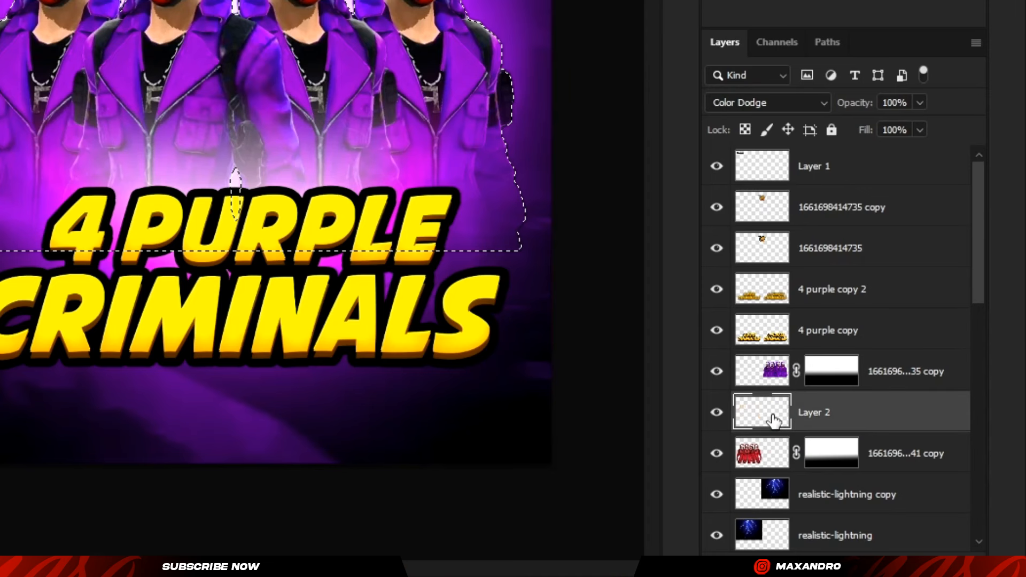
left_click_drag(775, 420, 780, 362)
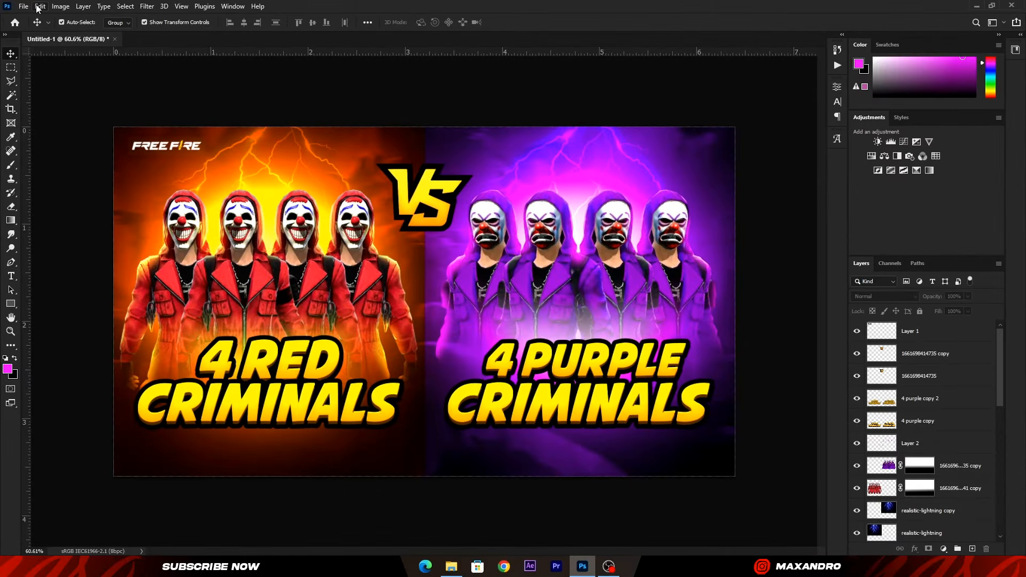
Save the thumbnail as a JPEG named FF Thumbnail in the Perfect Glow Thumbnail Pack folder, with quality 12 (Maximum) and Progressive format.
left_click(24, 6)
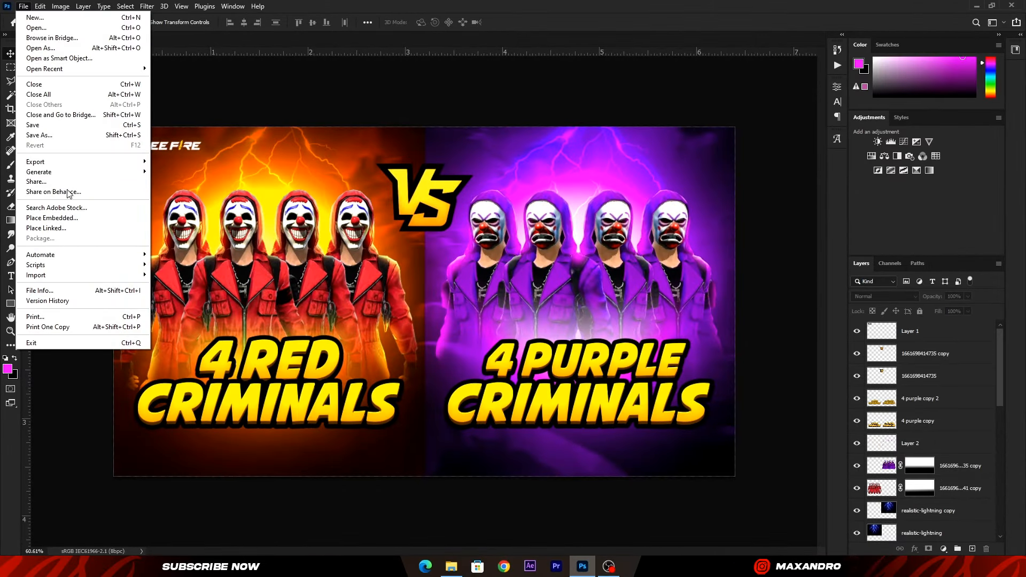
left_click(62, 131)
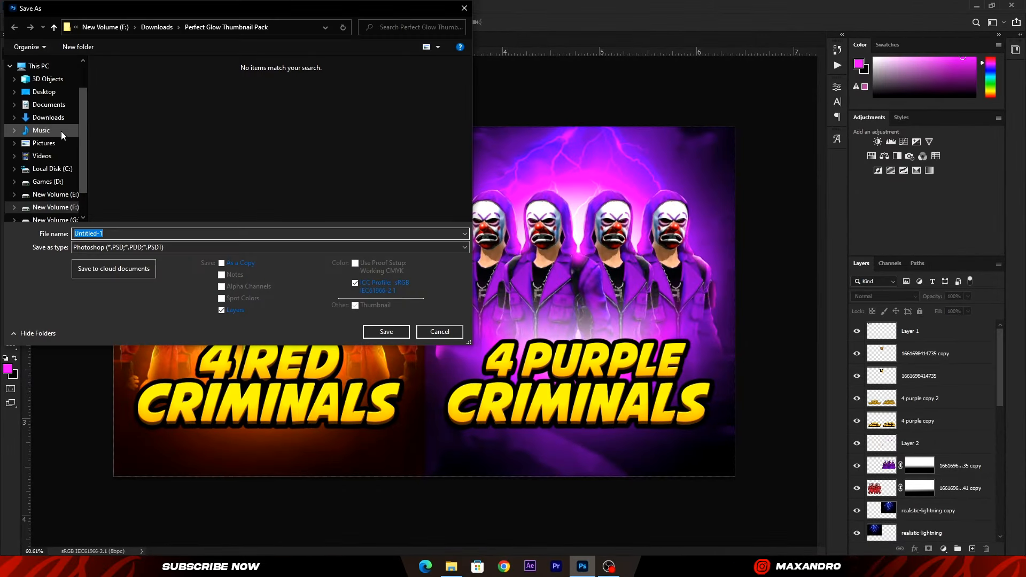
left_click(147, 248)
left_click(120, 339)
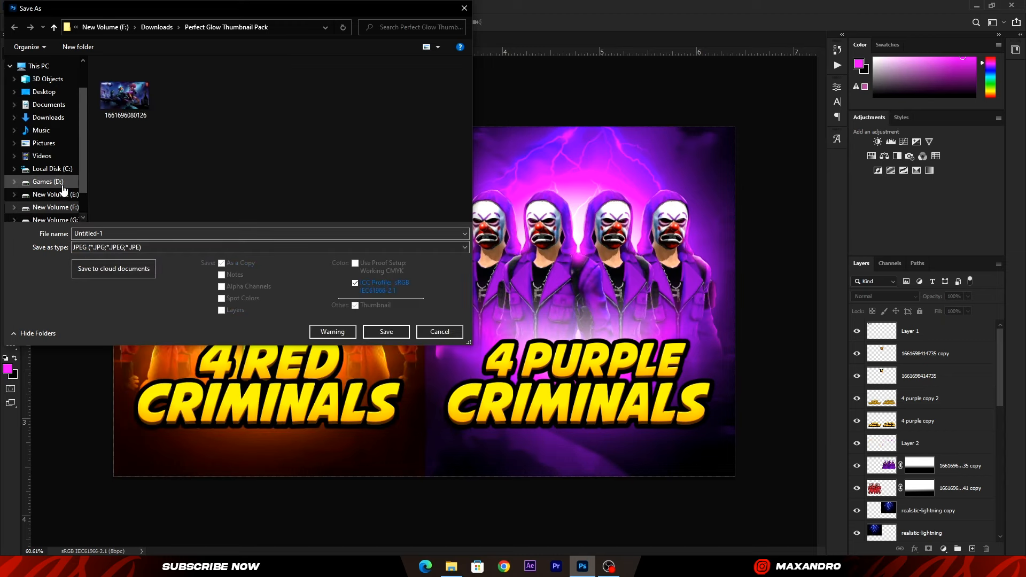
scroll(65, 191, "down", 1)
left_click_drag(118, 235, 66, 235)
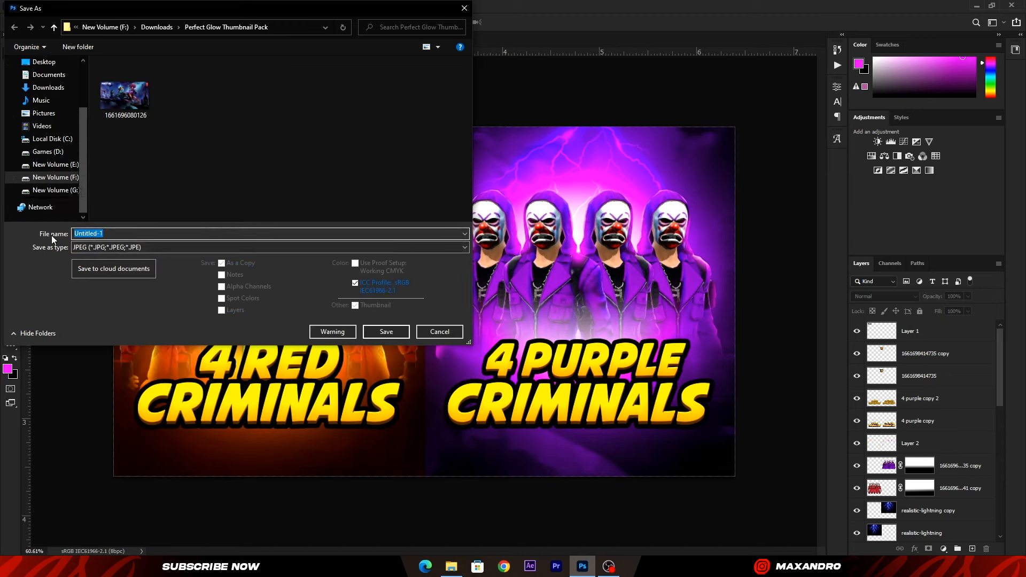
key("BackSpace")
type("FF Thumbnail")
left_click(385, 331)
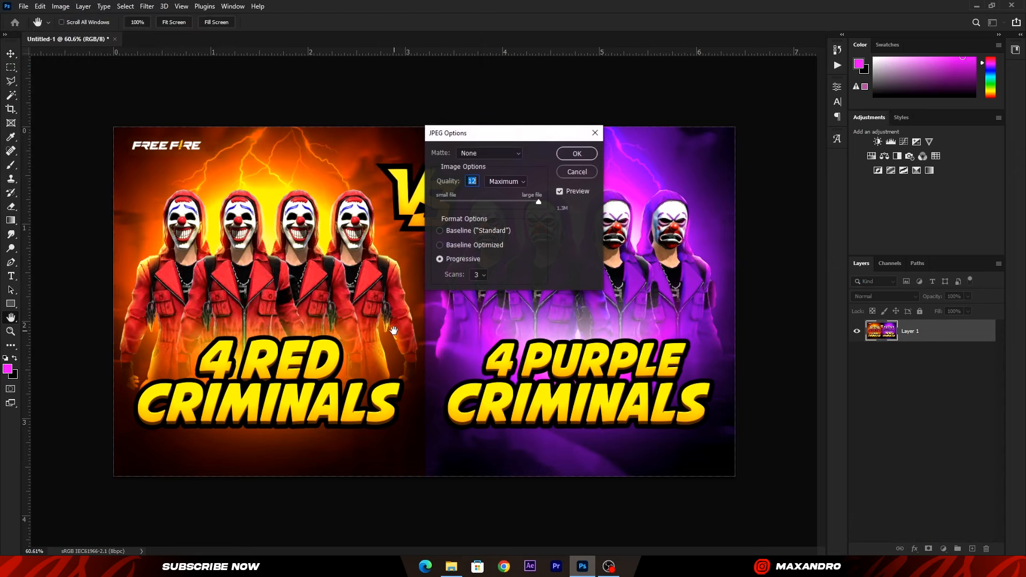
left_click(576, 154)
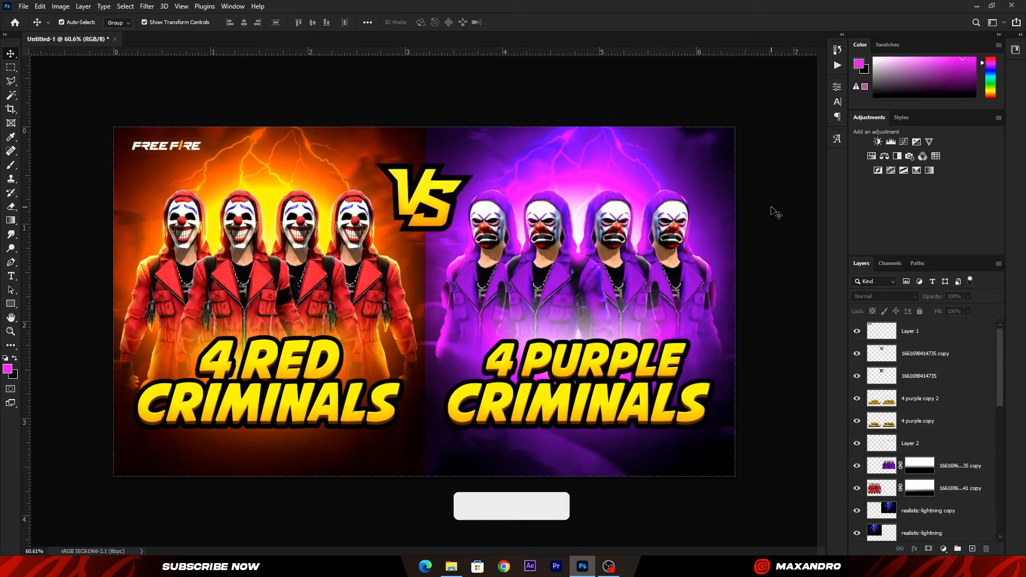